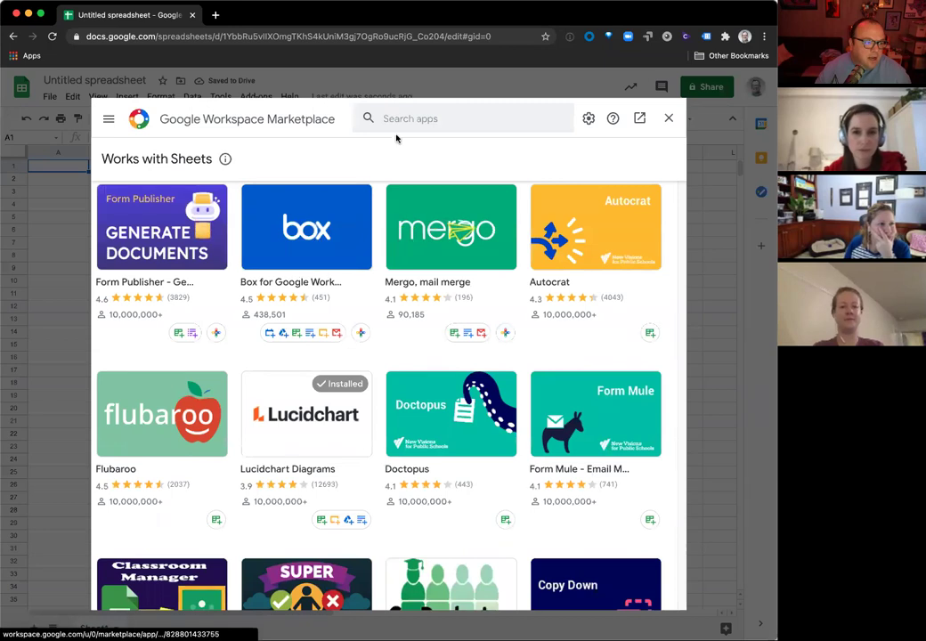
Step: Start a Google Workspace Marketplace app search
click(372, 118)
Step: Search the Marketplace for 'google analytics' and open the Google Analytics add-on's details
text(google analytics)
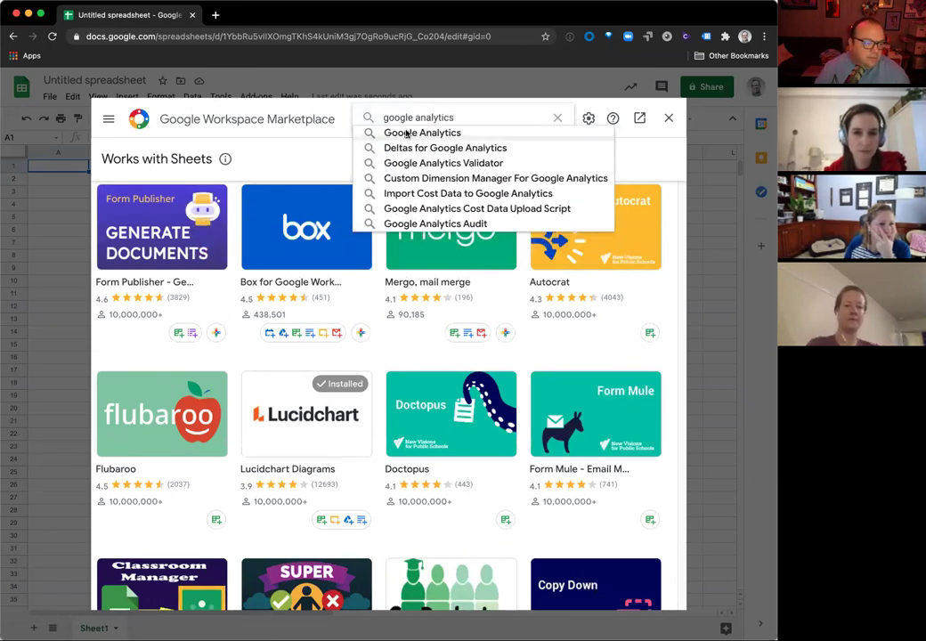
key(Down)
key(Return)
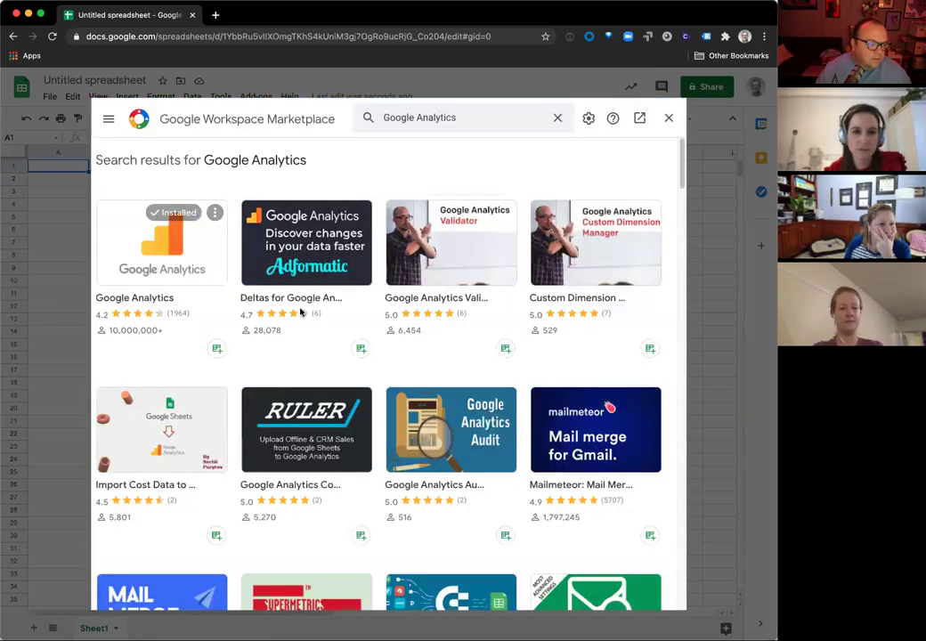
click(140, 301)
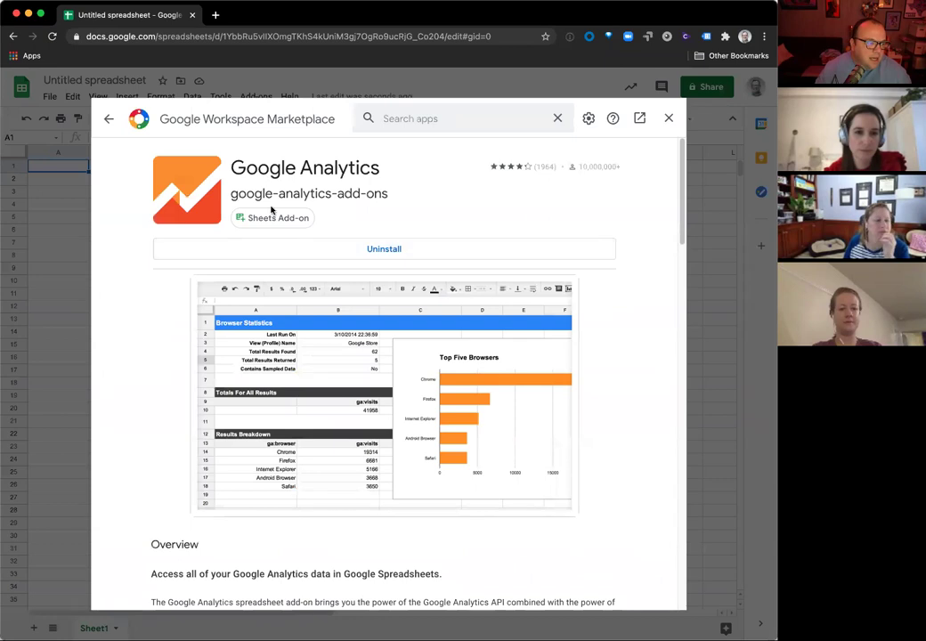
Step: Read the add-on's full overview and terms, then close the Marketplace and view installed add-ons
scroll(382, 259, down, 5)
scroll(368, 281, down, 3)
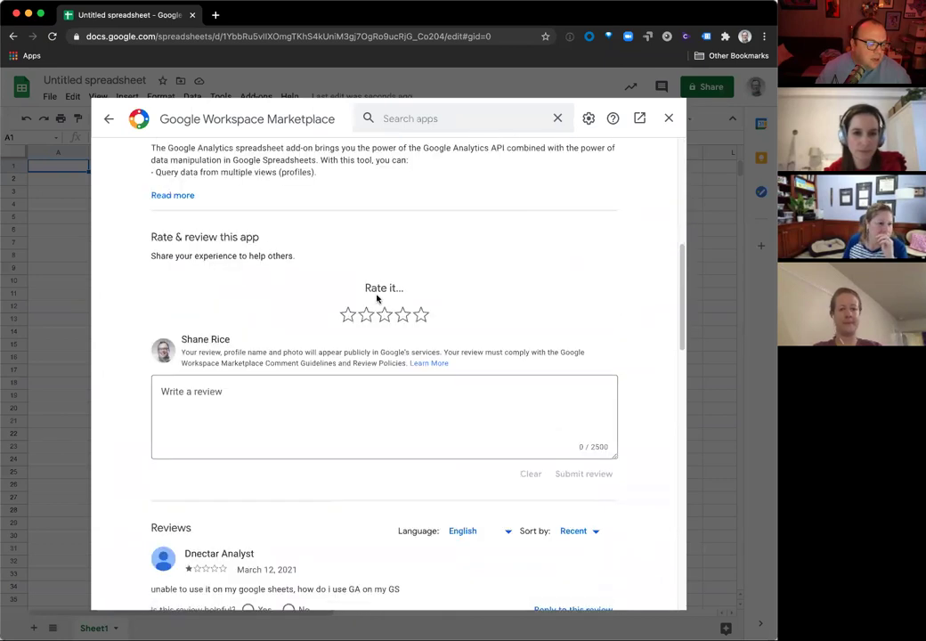
scroll(380, 294, up, 8)
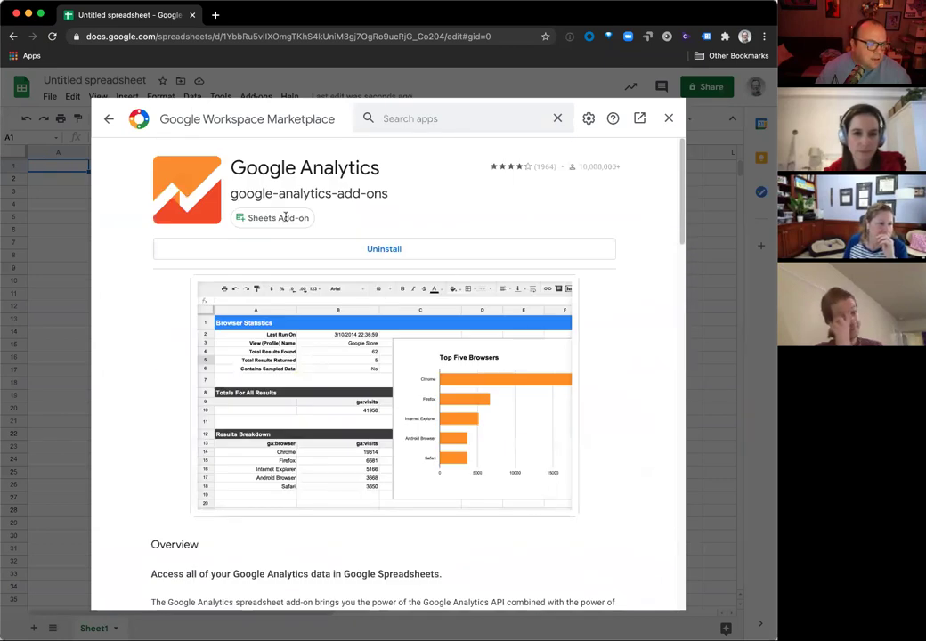
scroll(397, 249, down, 2)
scroll(285, 352, up, 2)
scroll(163, 409, down, 3)
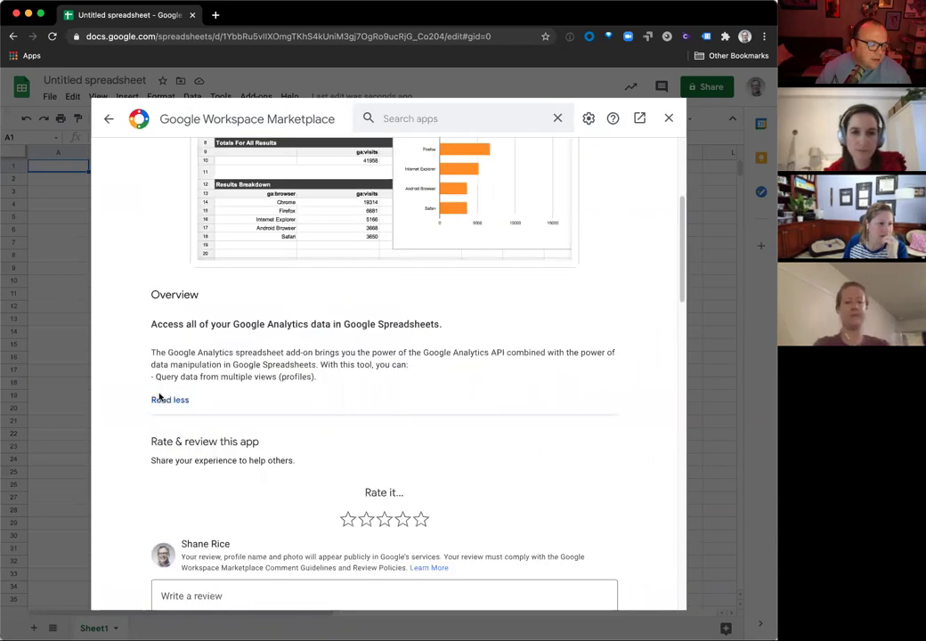
click(164, 400)
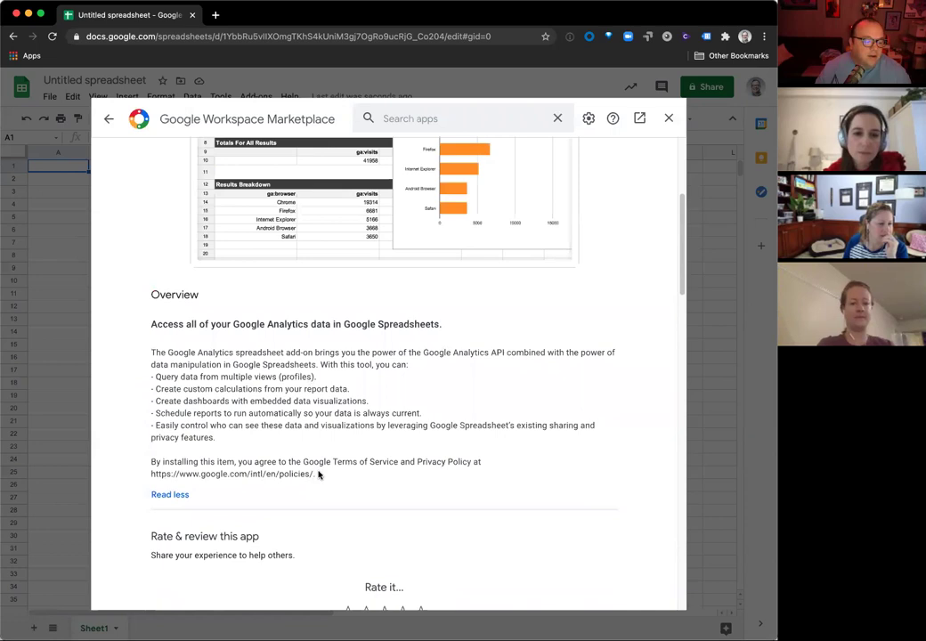
drag(318, 474, 143, 459)
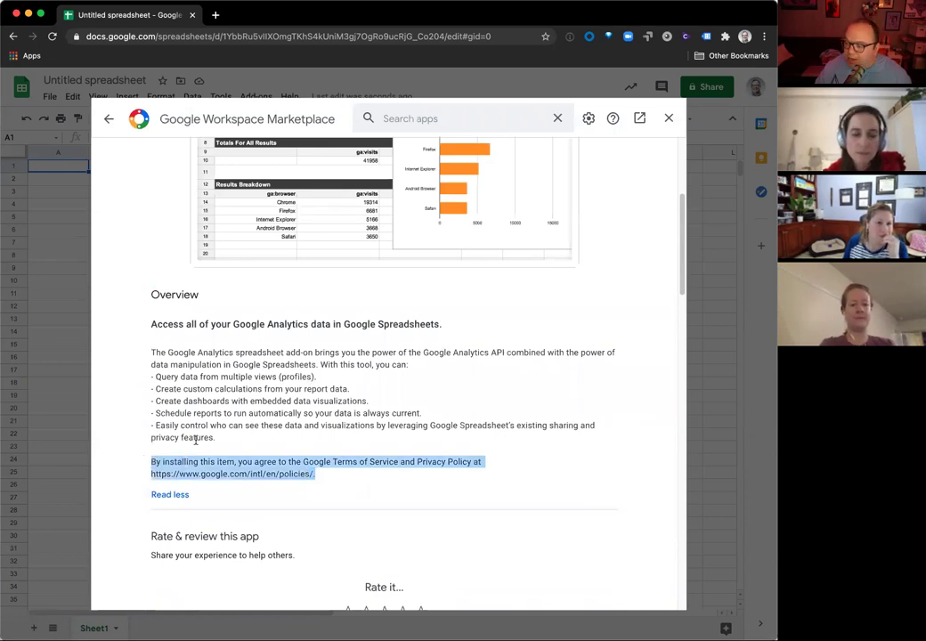
scroll(285, 330, up, 5)
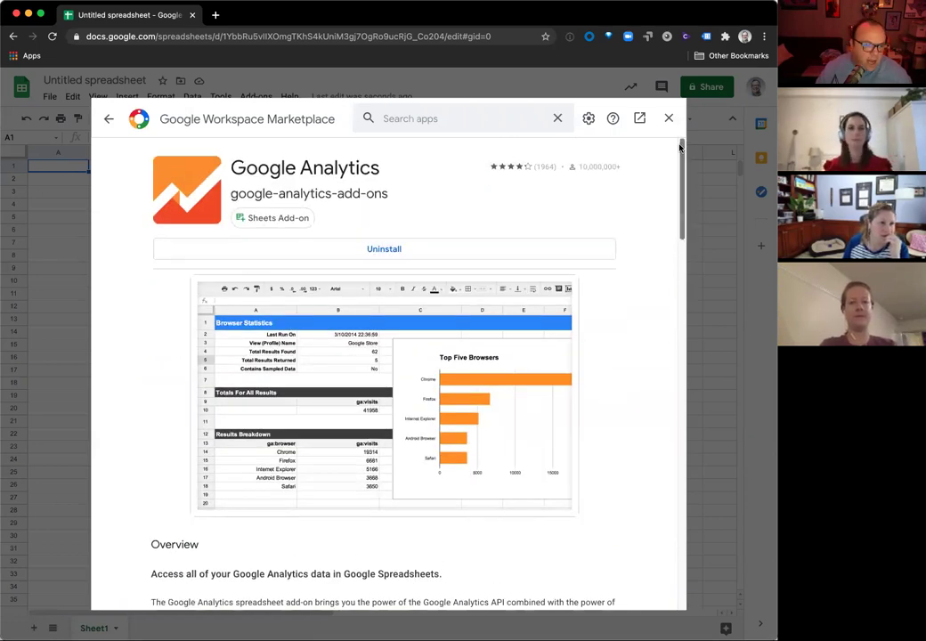
click(669, 118)
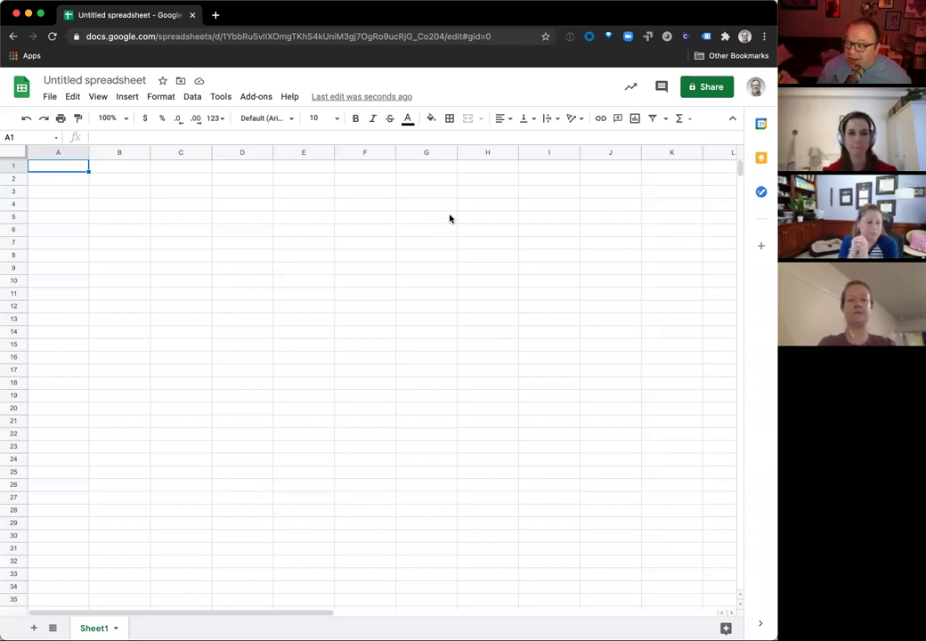
click(252, 96)
Step: Choose Create new report from the Google Analytics add-on menu
mouse_move(294, 187)
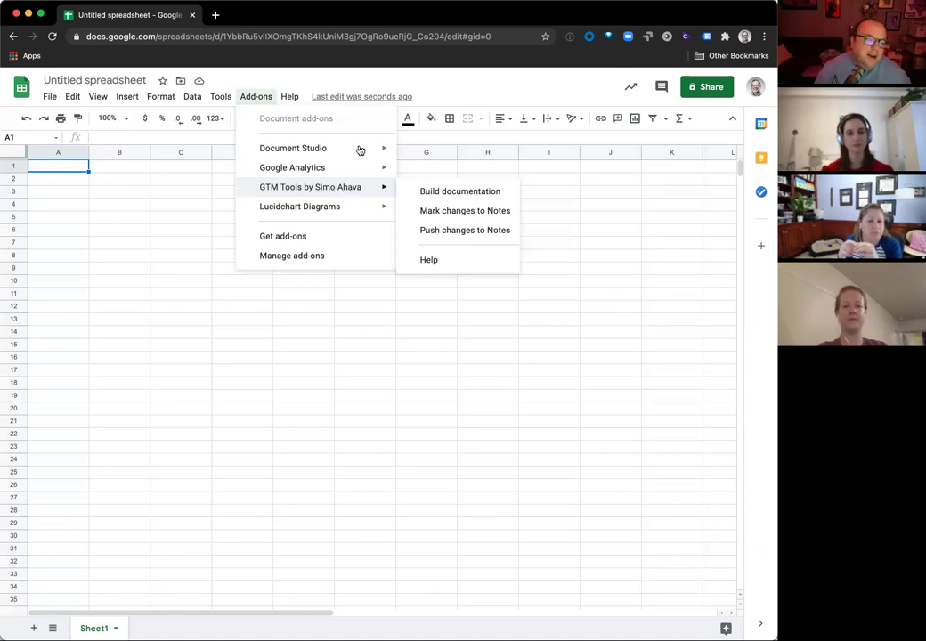
mouse_move(347, 162)
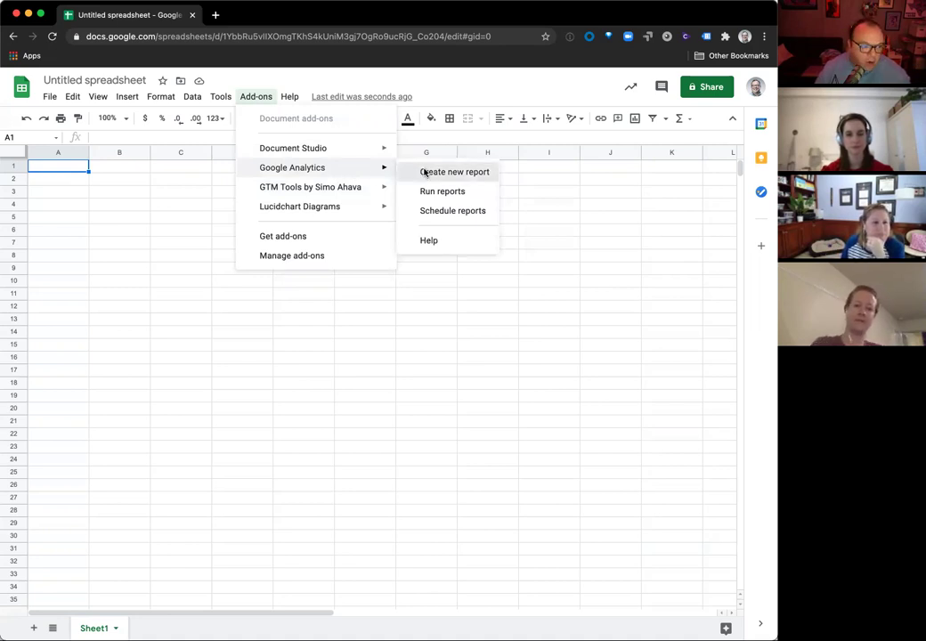
click(425, 173)
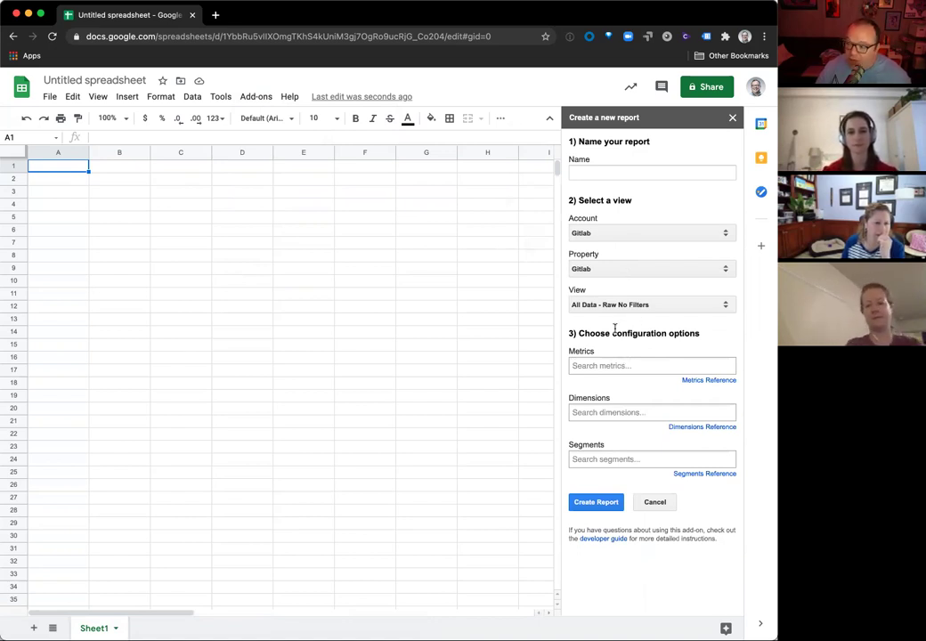
Step: Name the report 'GitLab test' and select the Gitlab account, Gitlab property and Main View
click(607, 171)
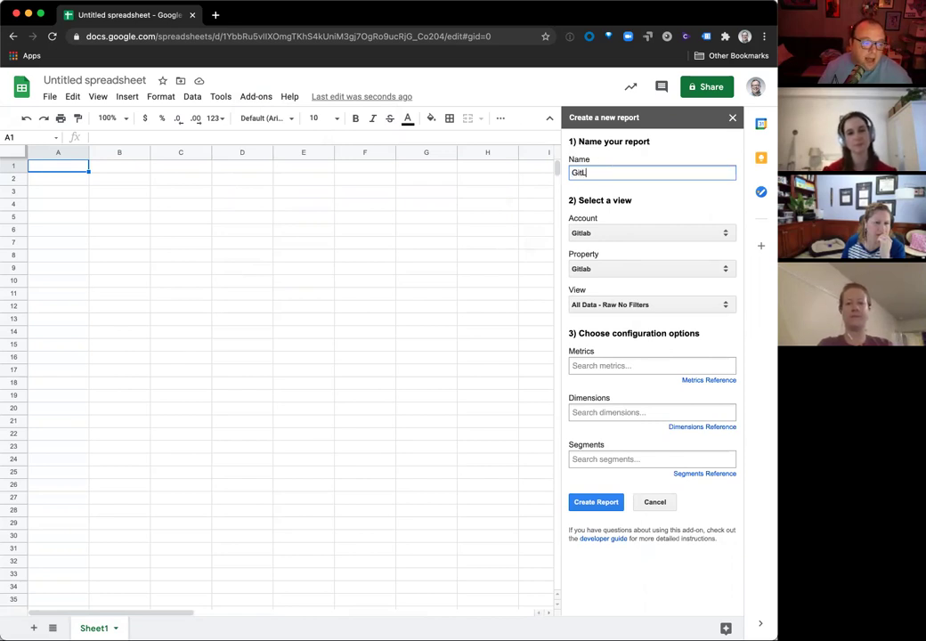
click(591, 232)
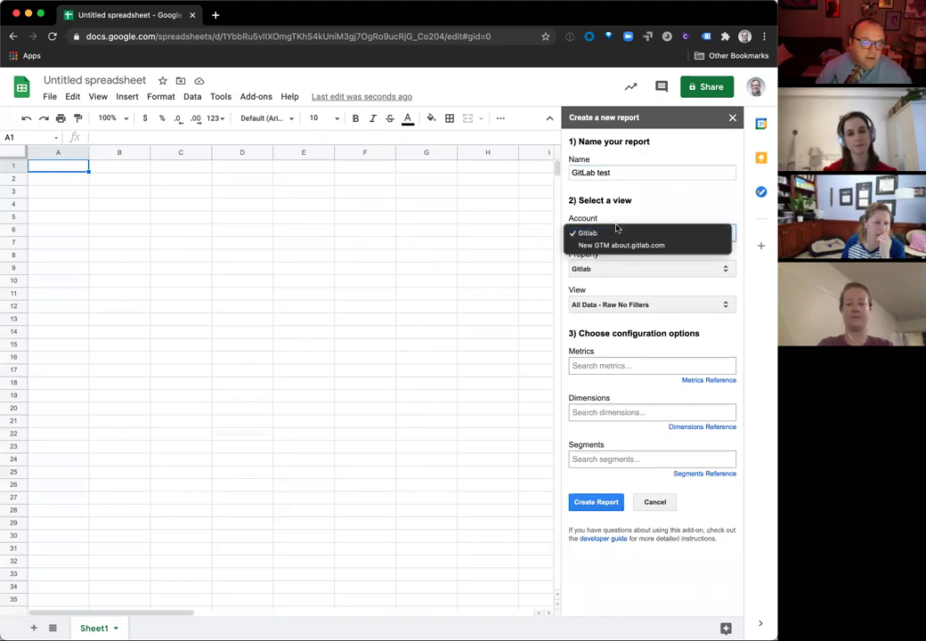
click(639, 212)
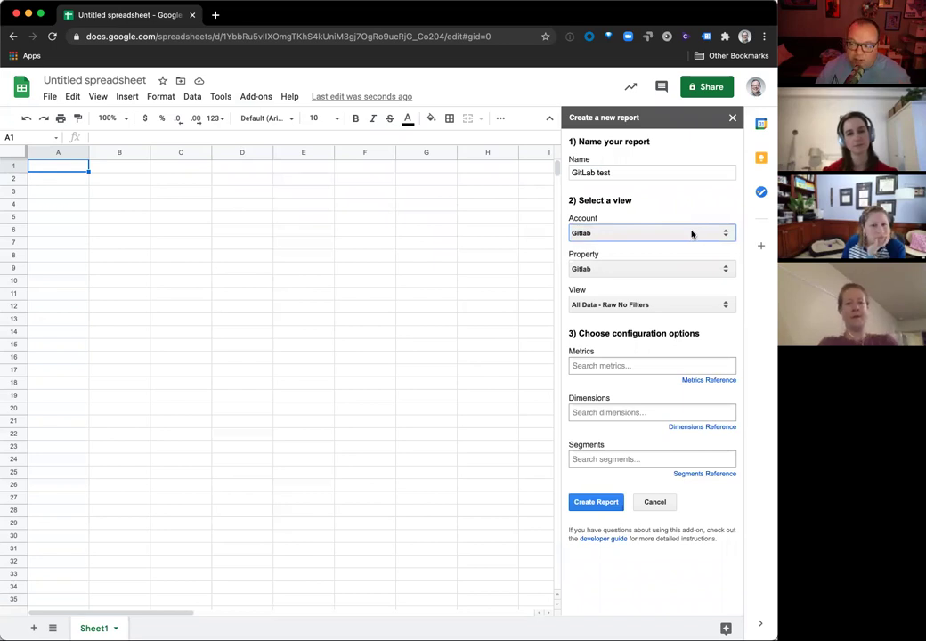
click(668, 268)
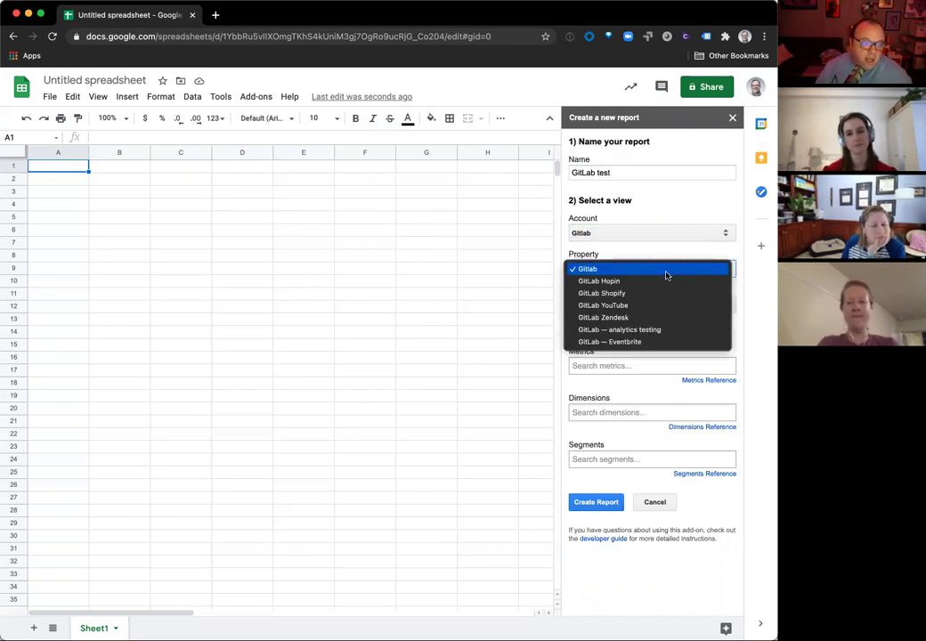
click(666, 271)
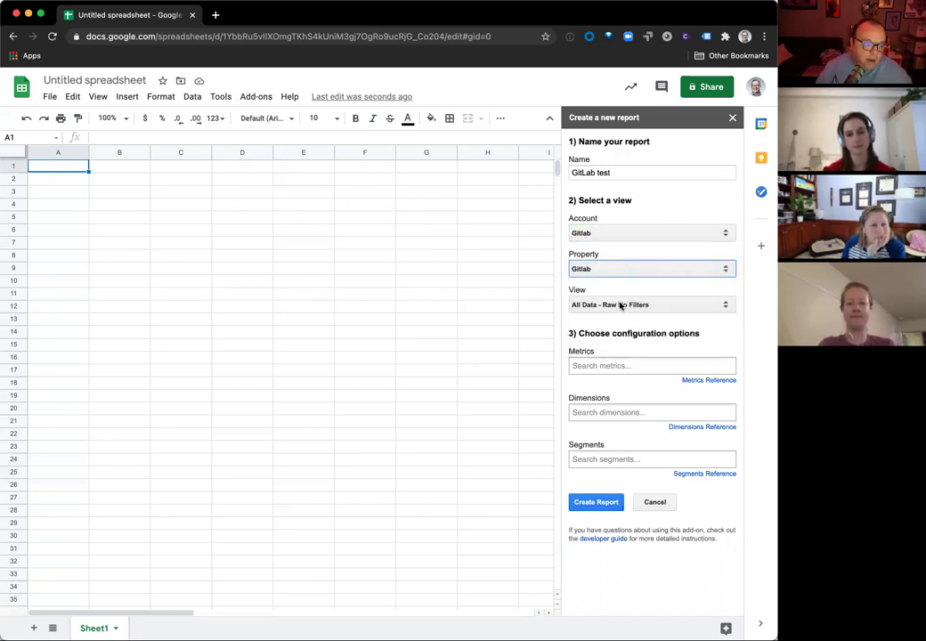
click(620, 306)
click(614, 316)
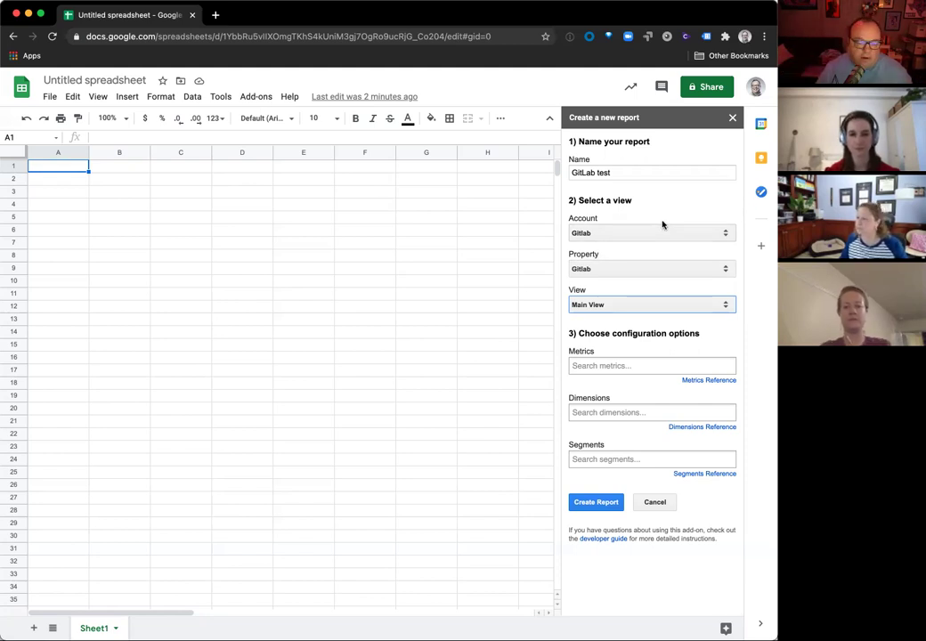
Step: Add Pageviews as the report metric
click(670, 366)
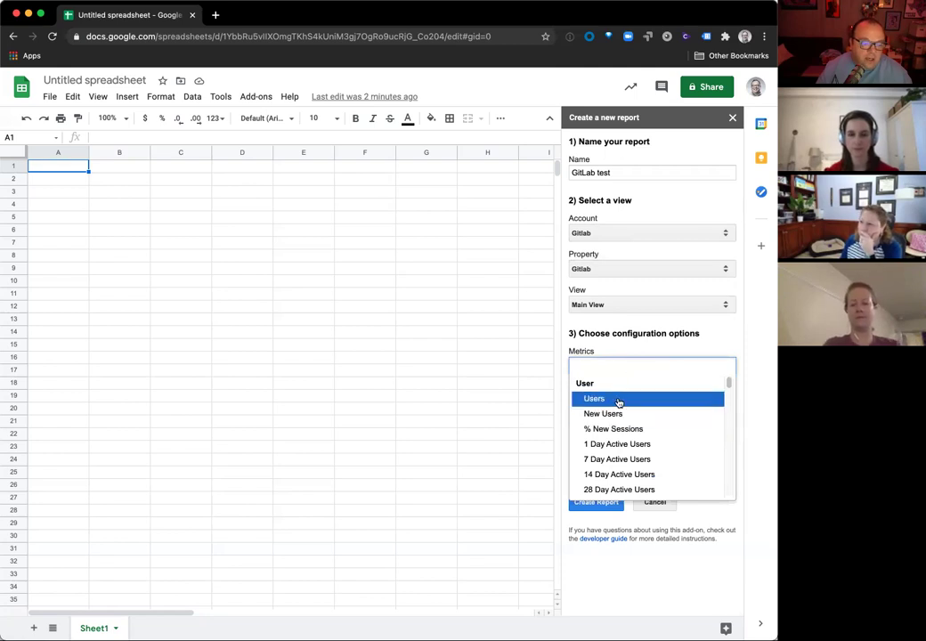
scroll(622, 428, down, 6)
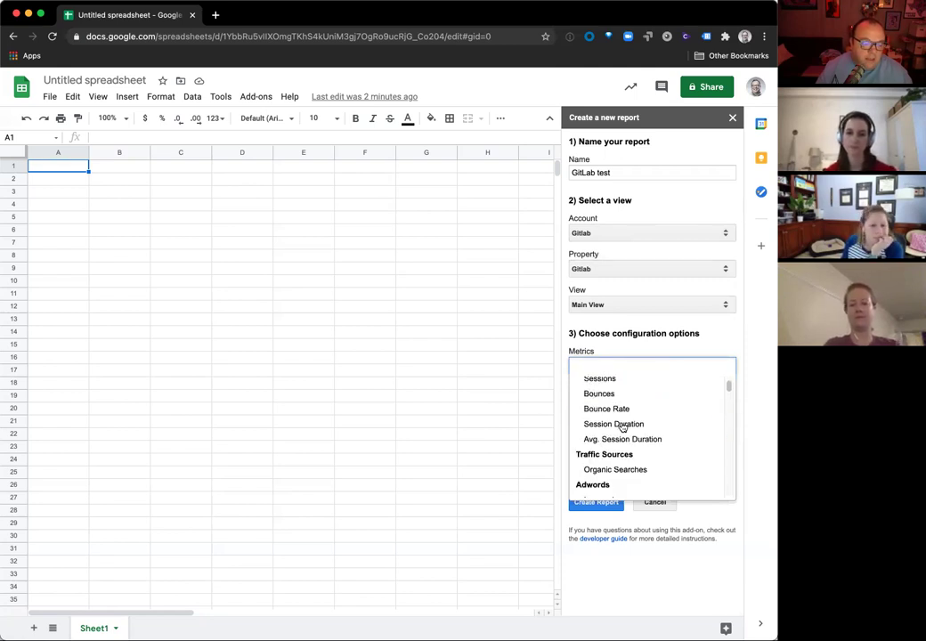
scroll(621, 428, up, 6)
text(page)
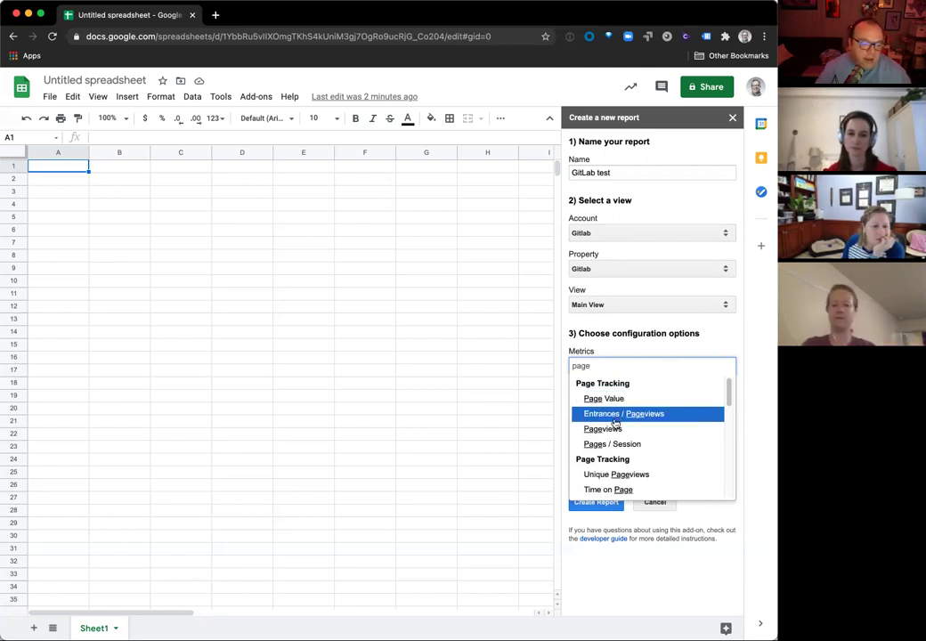
click(613, 429)
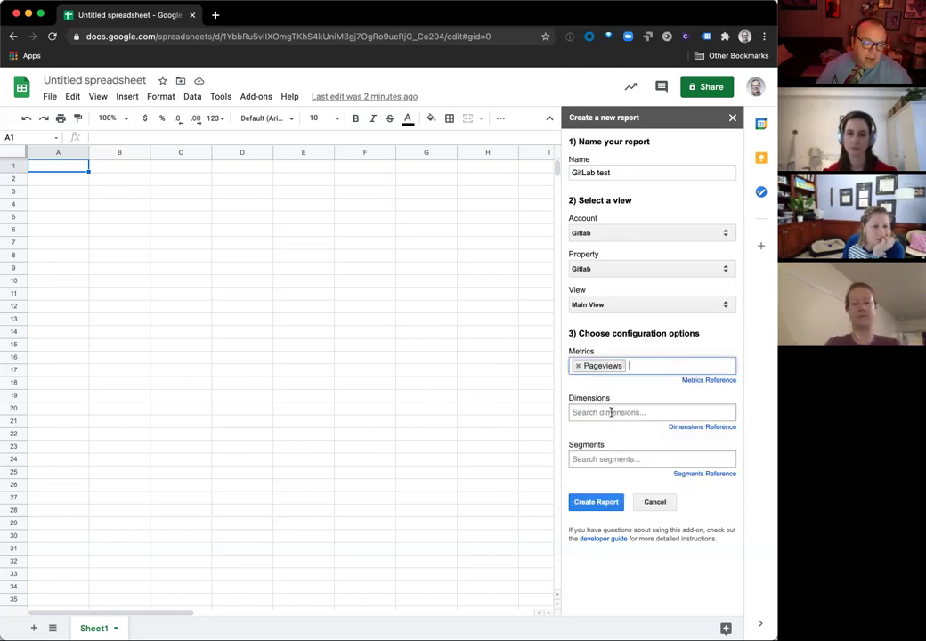
Step: Add Week of the Year as the dimension and create the Report Configuration sheet
click(611, 413)
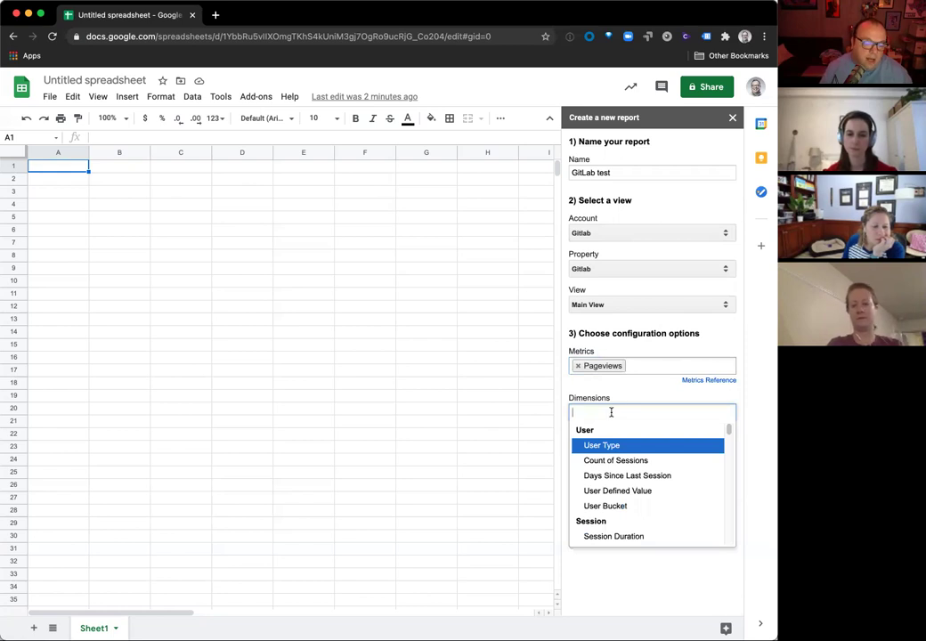
text(da)
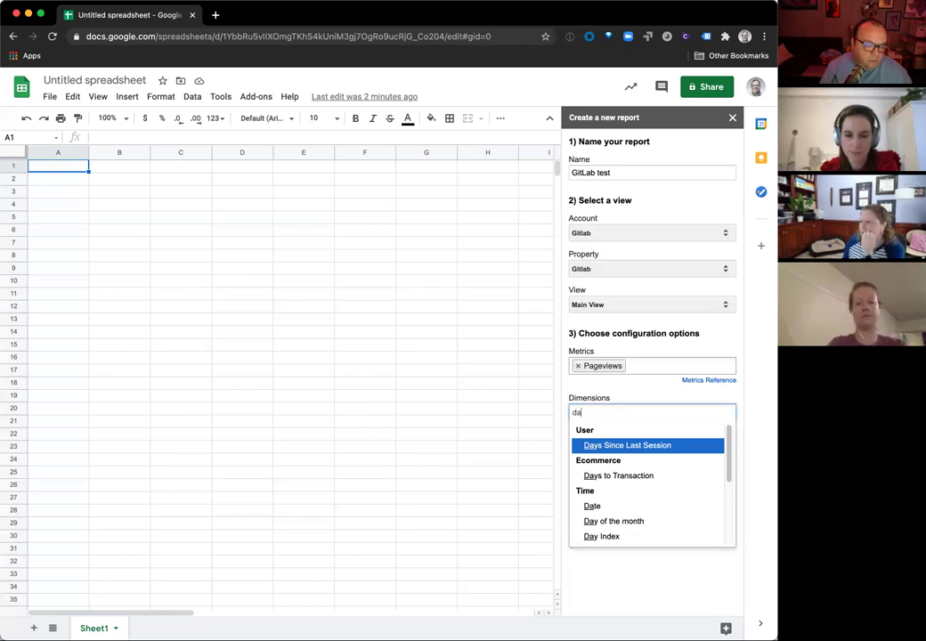
key(Down)
key(Down)
key(Down)
key(Down)
key(Down)
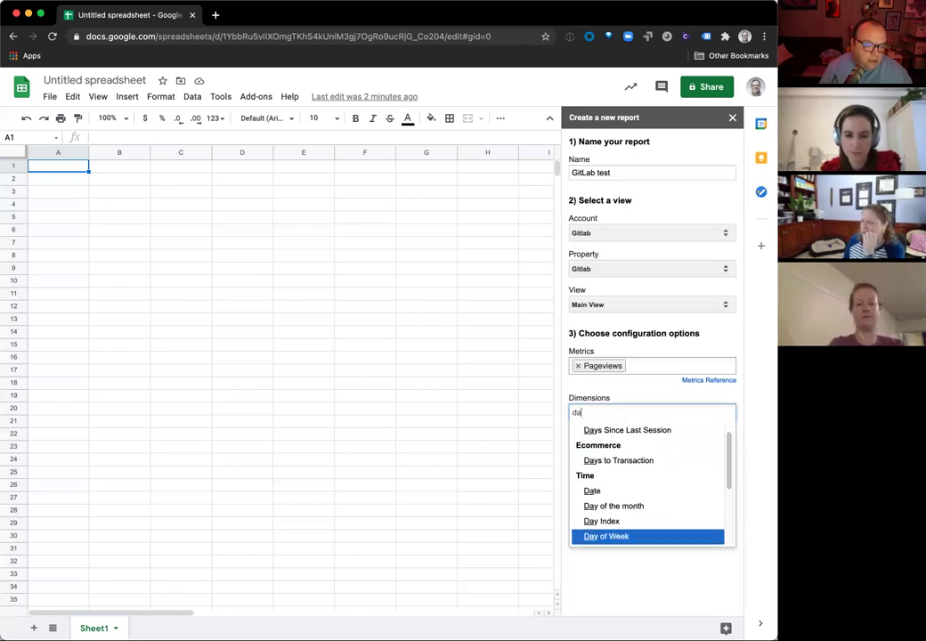
key(Down)
key(Down)
key(Down)
key(Up)
key(Up)
key(Up)
key(BackSpace)
key(BackSpace)
text(week)
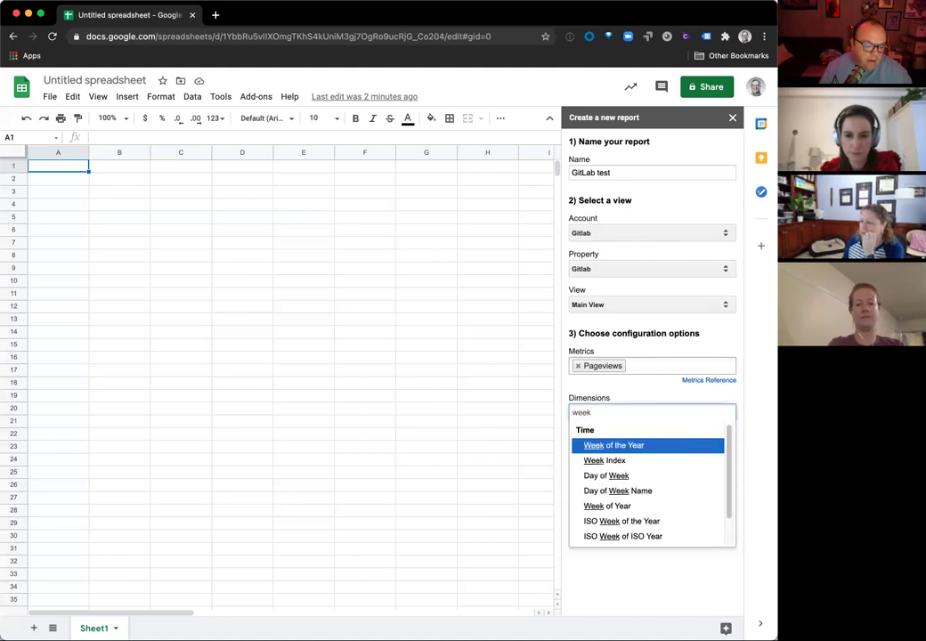
key(Return)
click(596, 502)
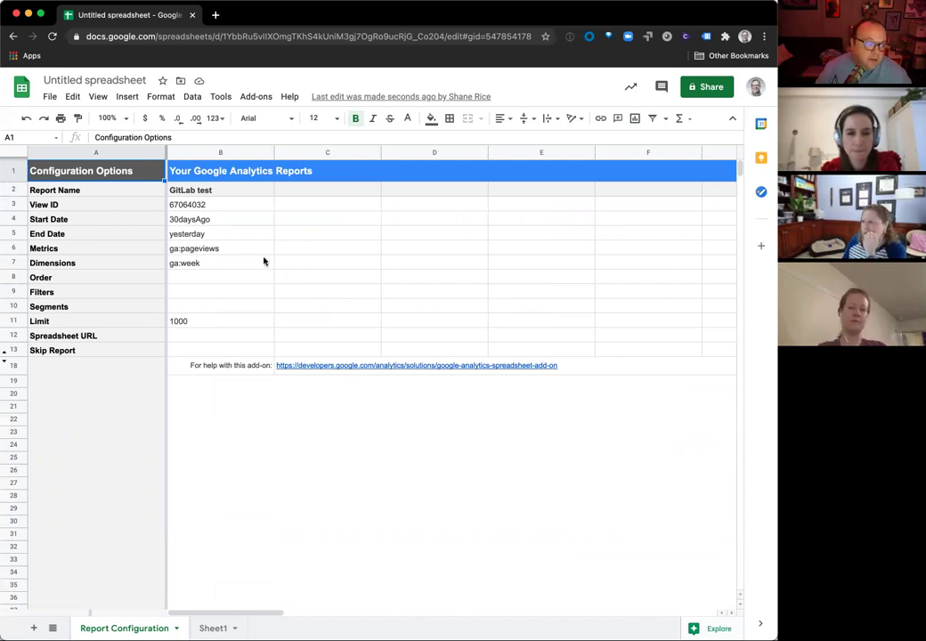
click(187, 222)
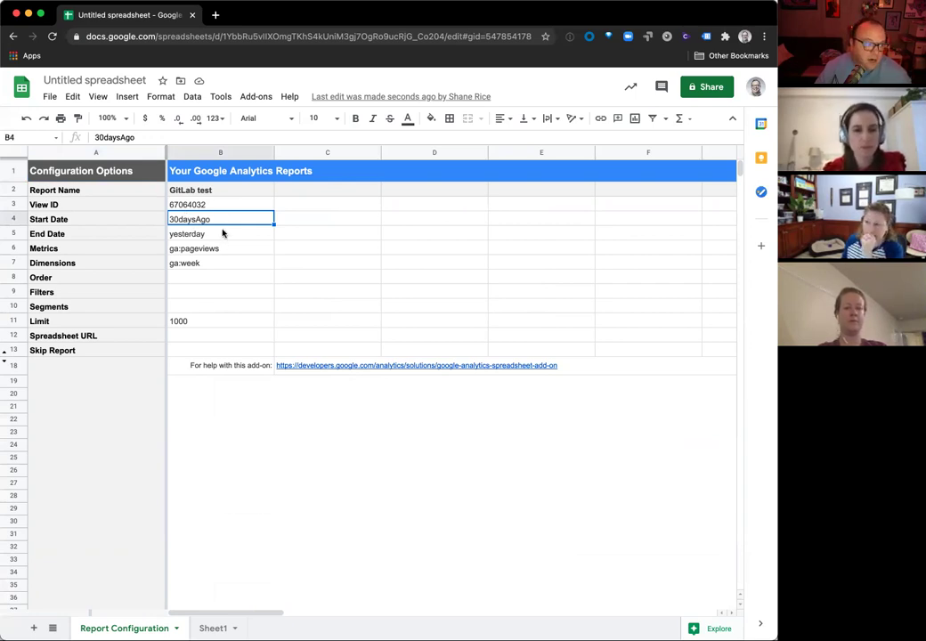
Step: Enter =EOMONTH((today()), -1) as the Start Date in B4, giving 2/28/2021
click(220, 234)
click(220, 220)
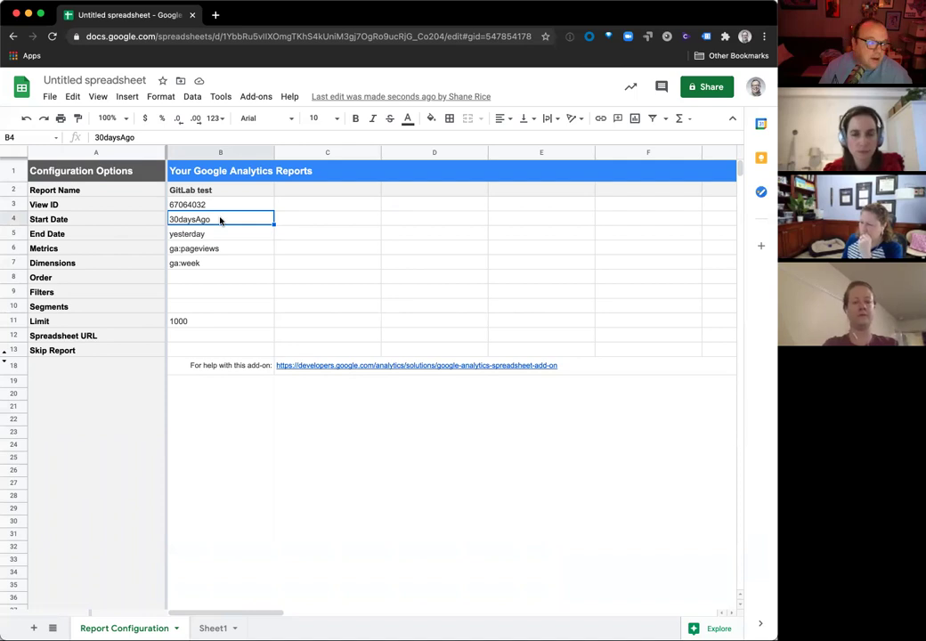
text(=eo)
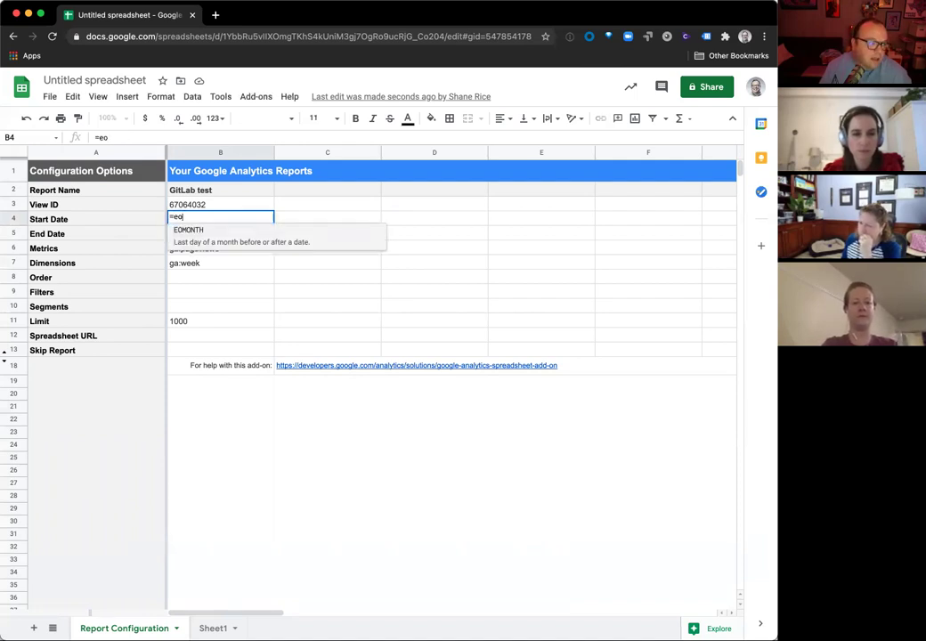
key(Tab)
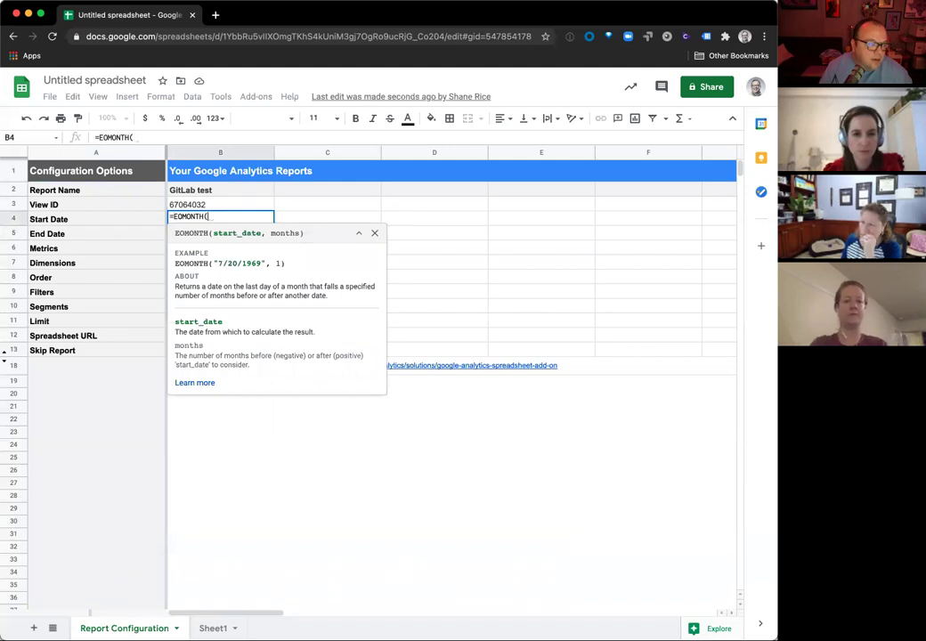
text(today)
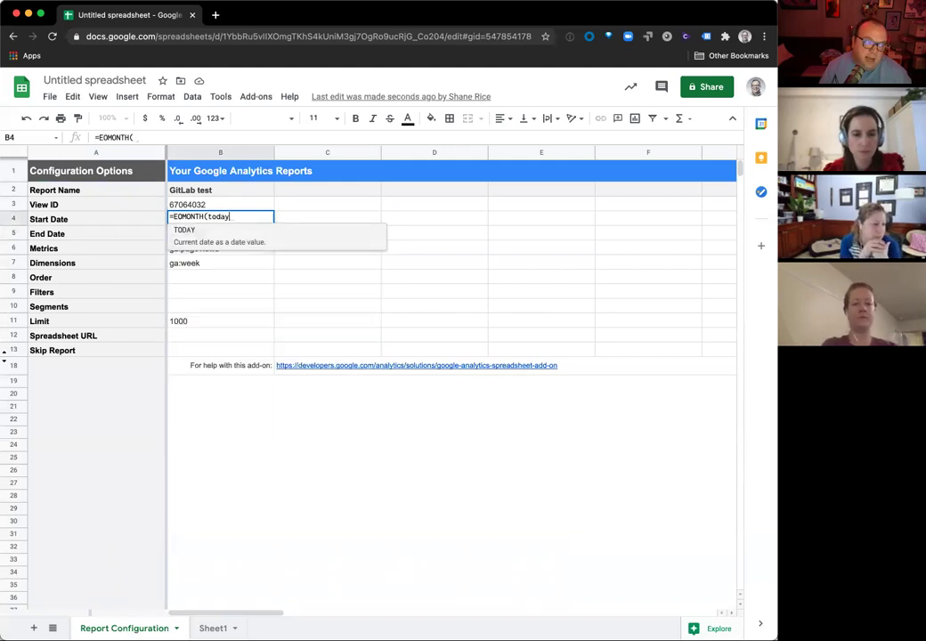
text(())
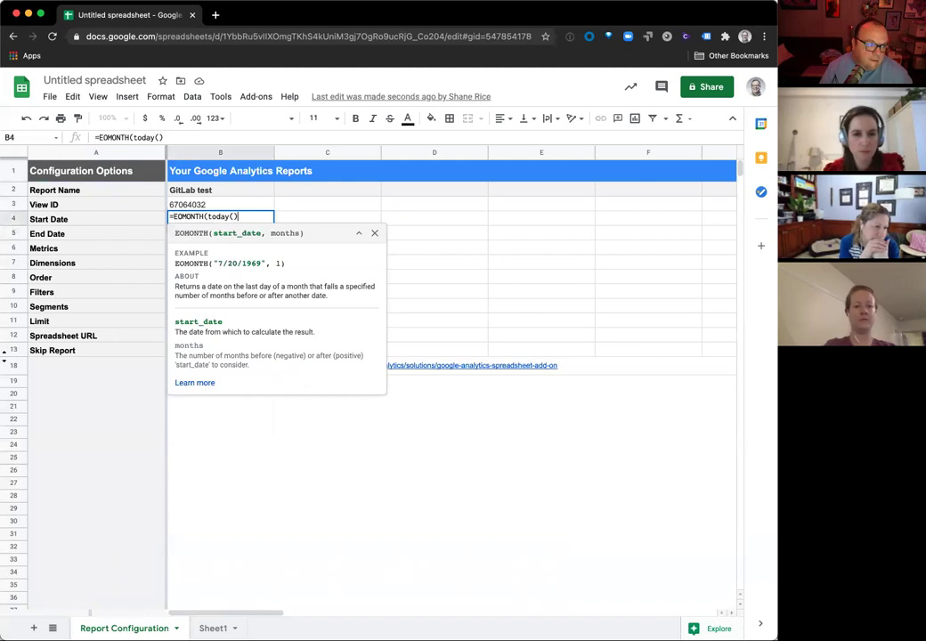
key(Left)
key(Left)
key(Left)
key(Left)
key(Left)
key(Left)
key(Left)
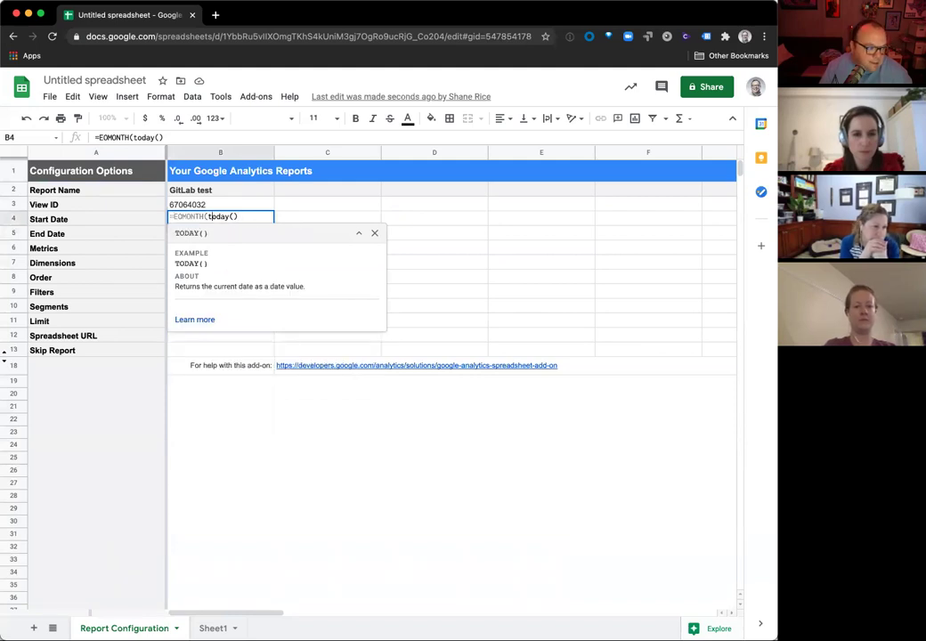
text(()
key(Right)
key(Right)
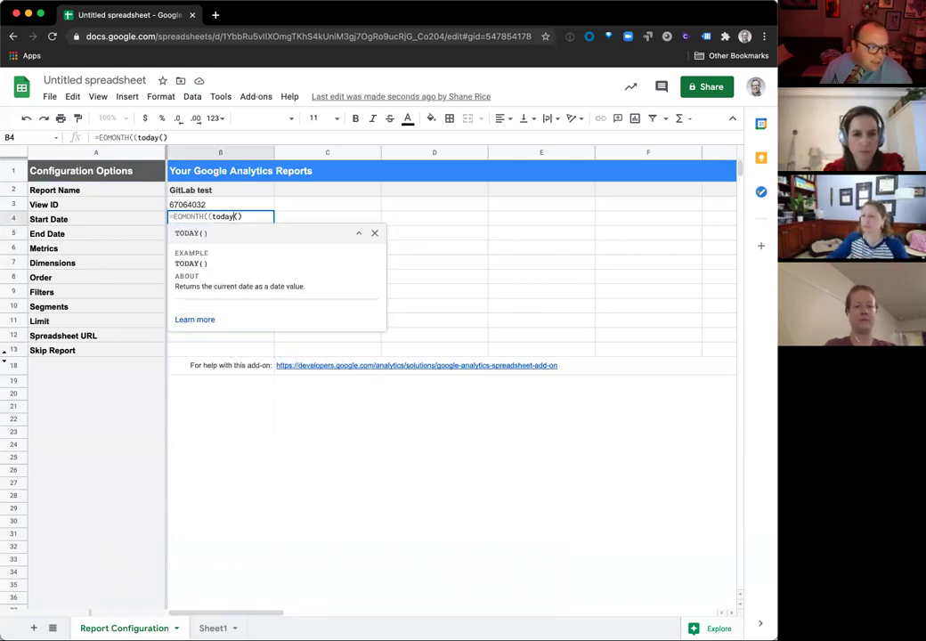
key(End)
text(),)
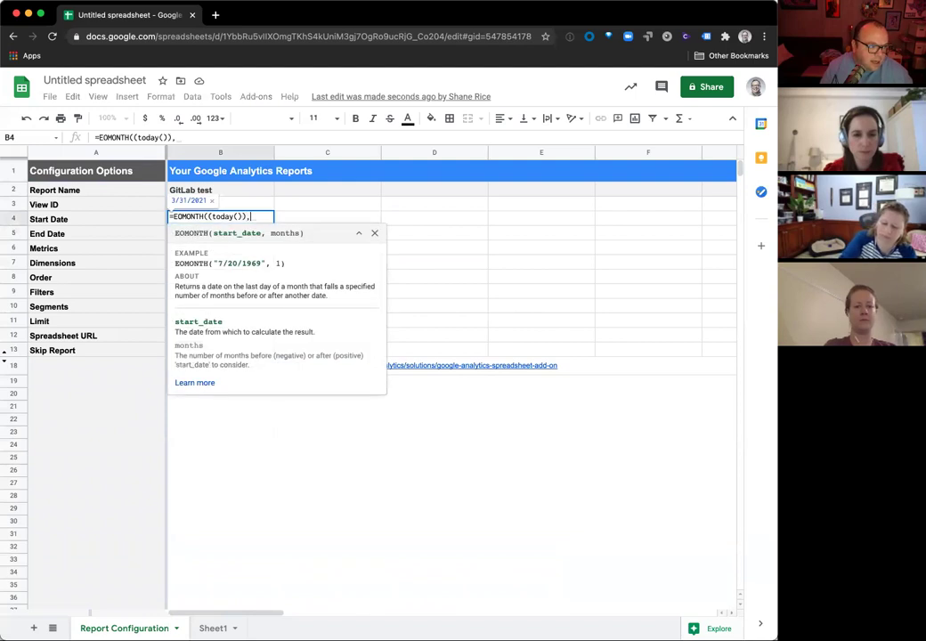
text( -1)
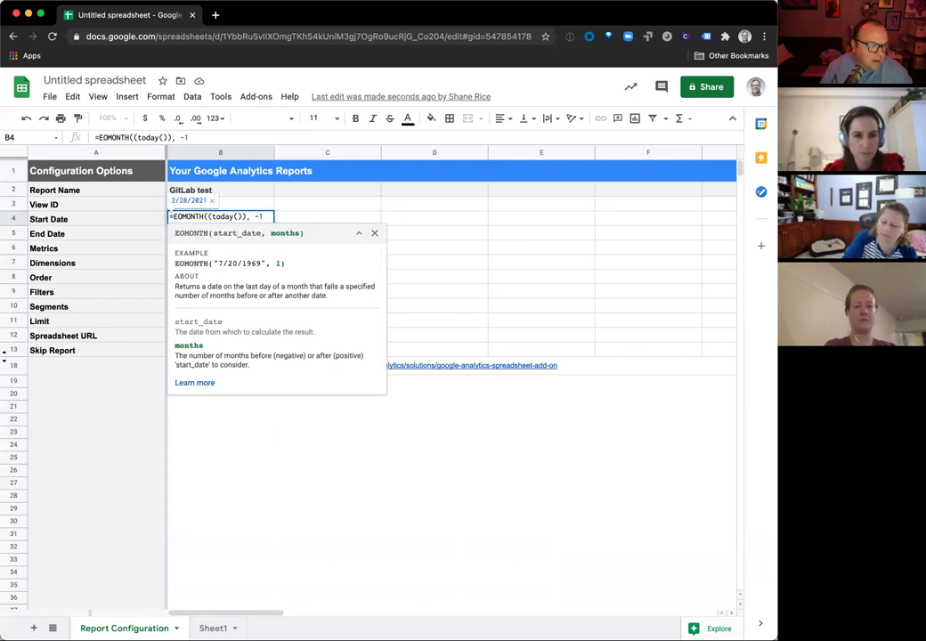
key(Return)
key(Up)
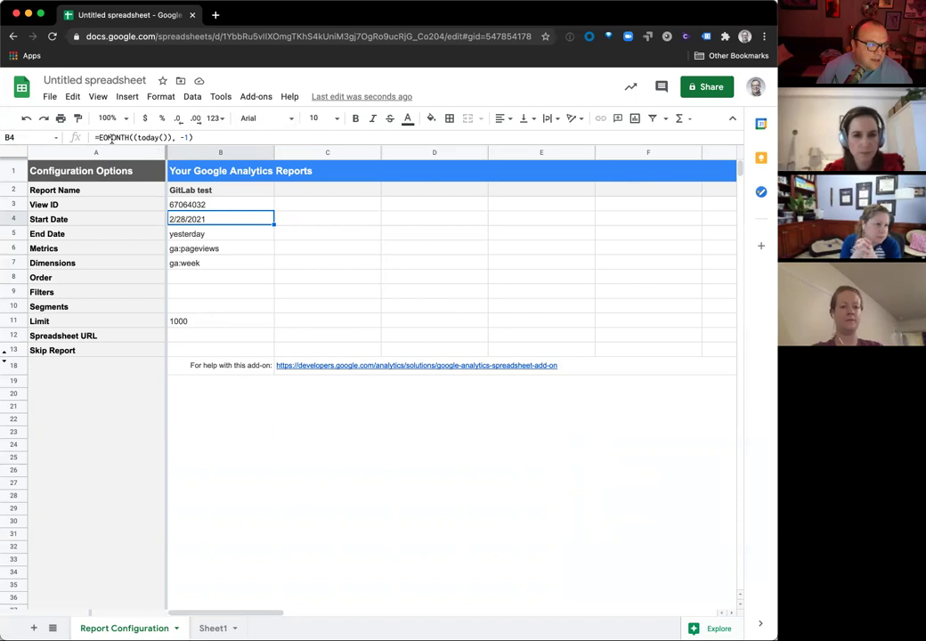
Step: Try a MONTH formula in C4, then discard it and return to B4
click(113, 138)
click(310, 217)
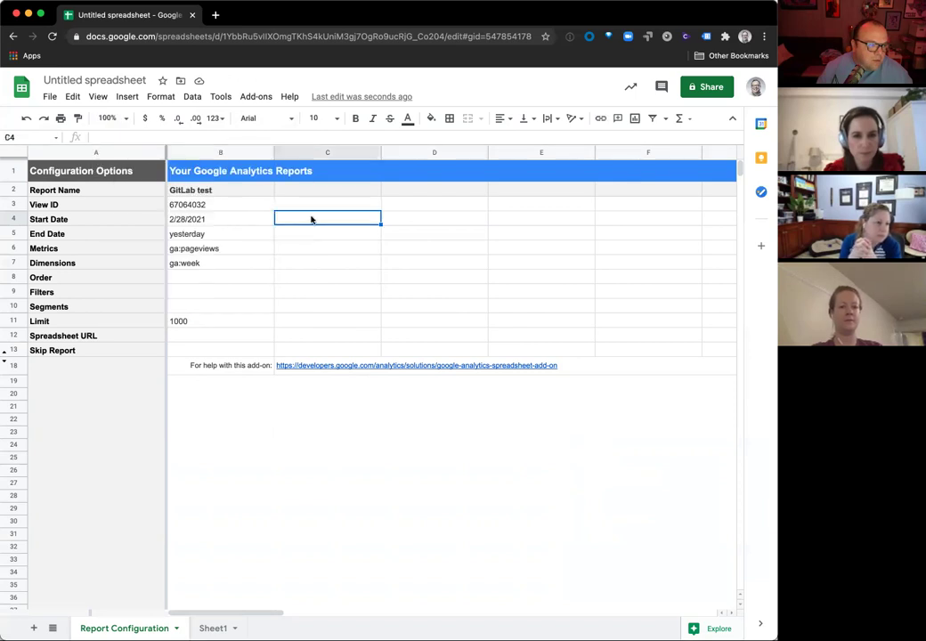
text(=month)
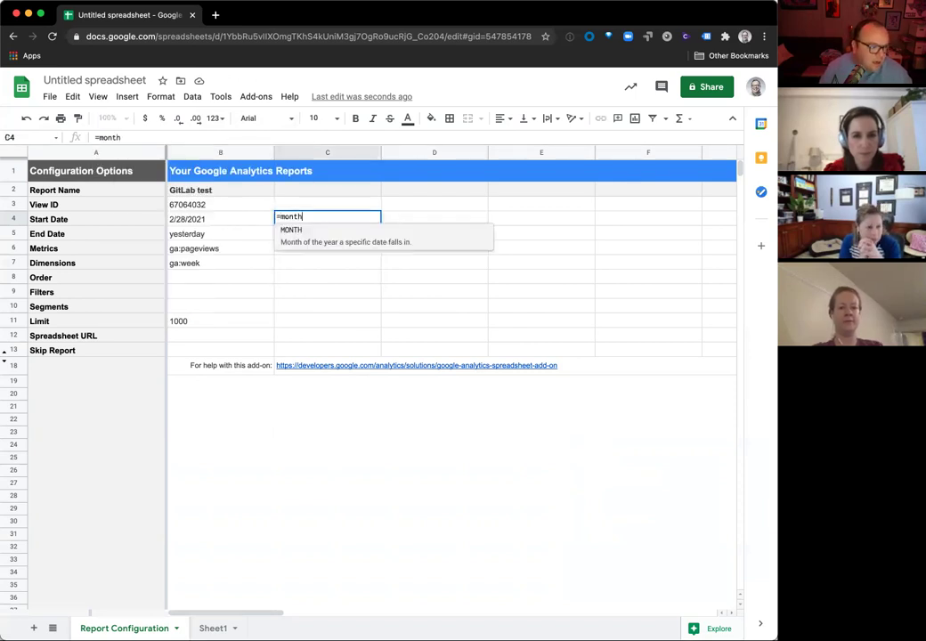
key(Tab)
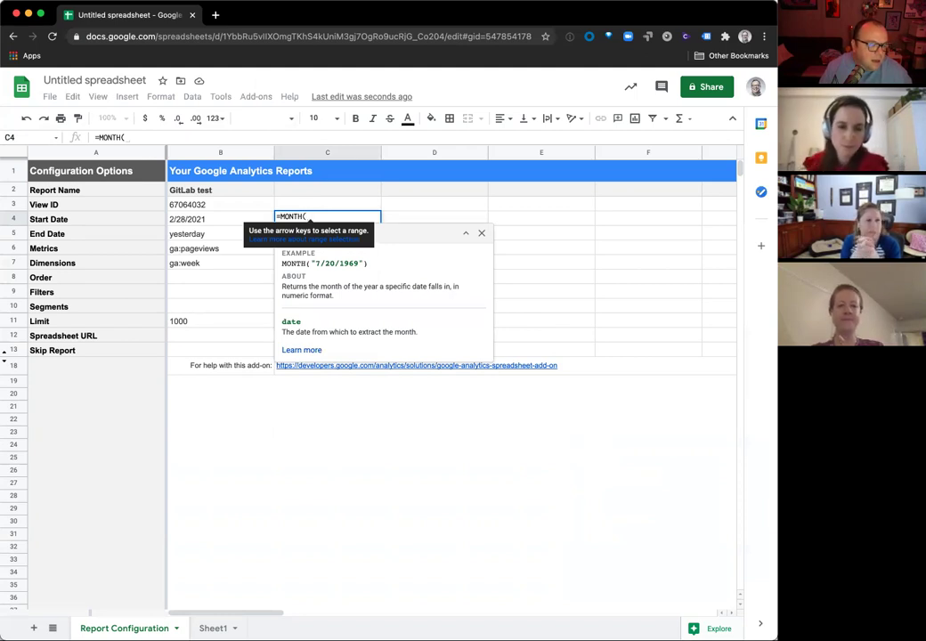
key(BackSpace)
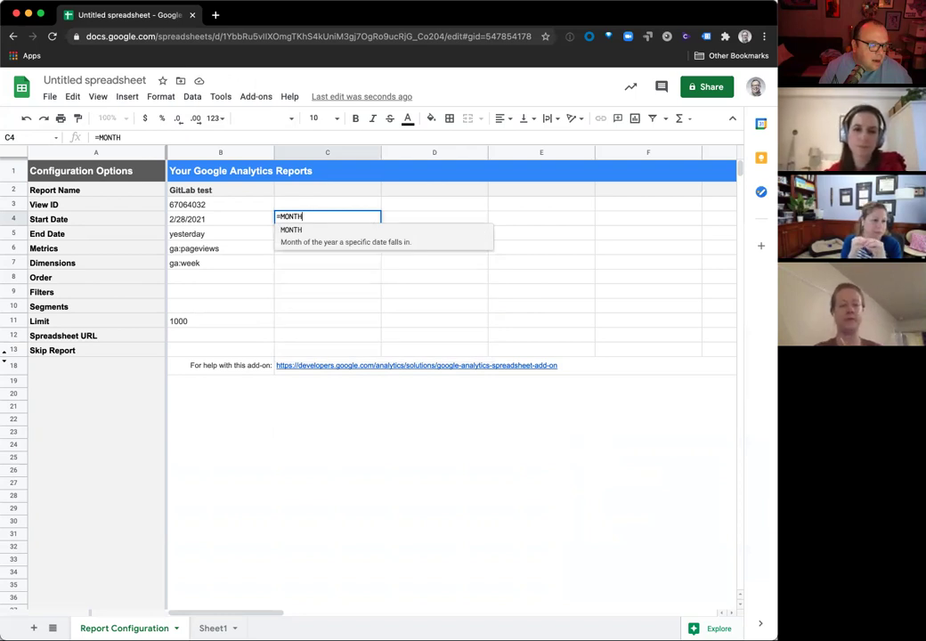
key(BackSpace)
key(BackSpace)
key(BackSpace)
key(BackSpace)
key(Escape)
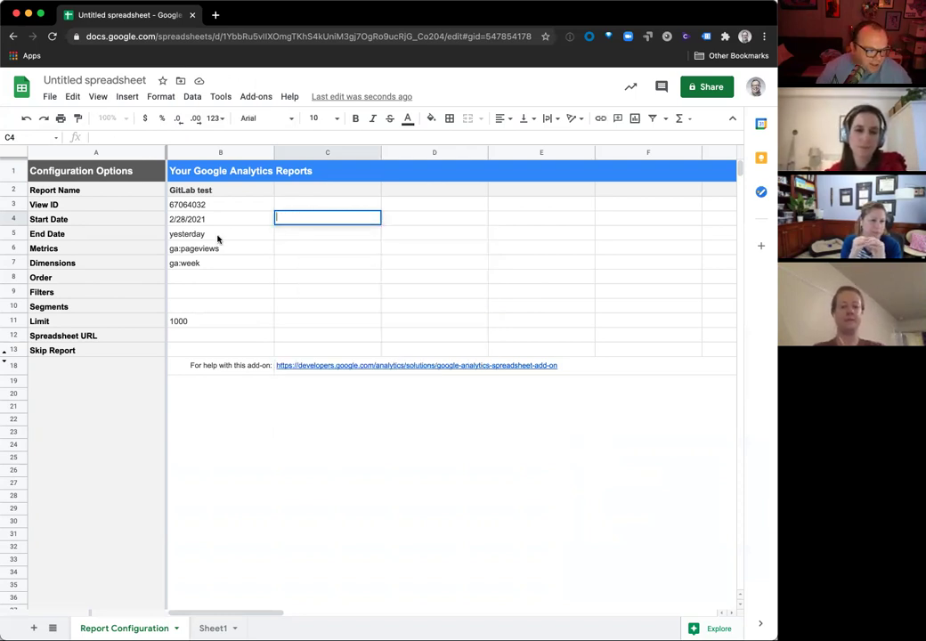
click(223, 225)
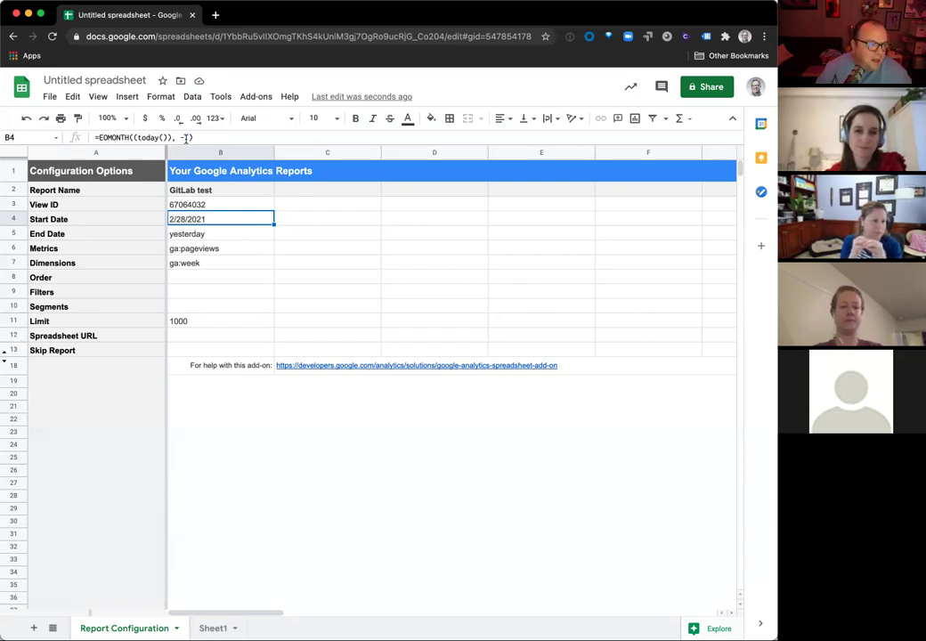
Step: Change the Start Date formula to =EOMONTH((today()), -13)+1, giving 3/1/2020
click(185, 138)
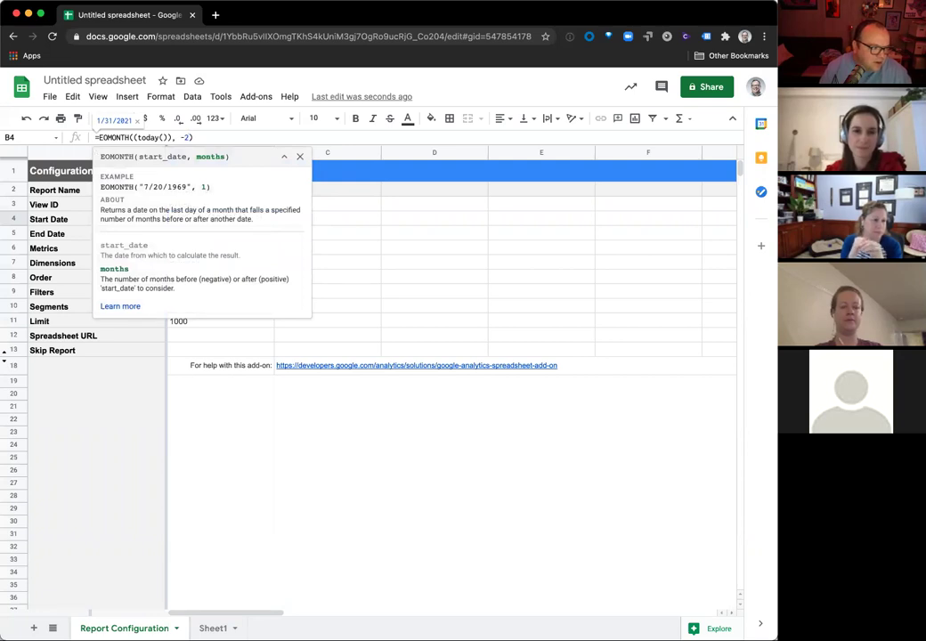
key(Right)
text(+1)
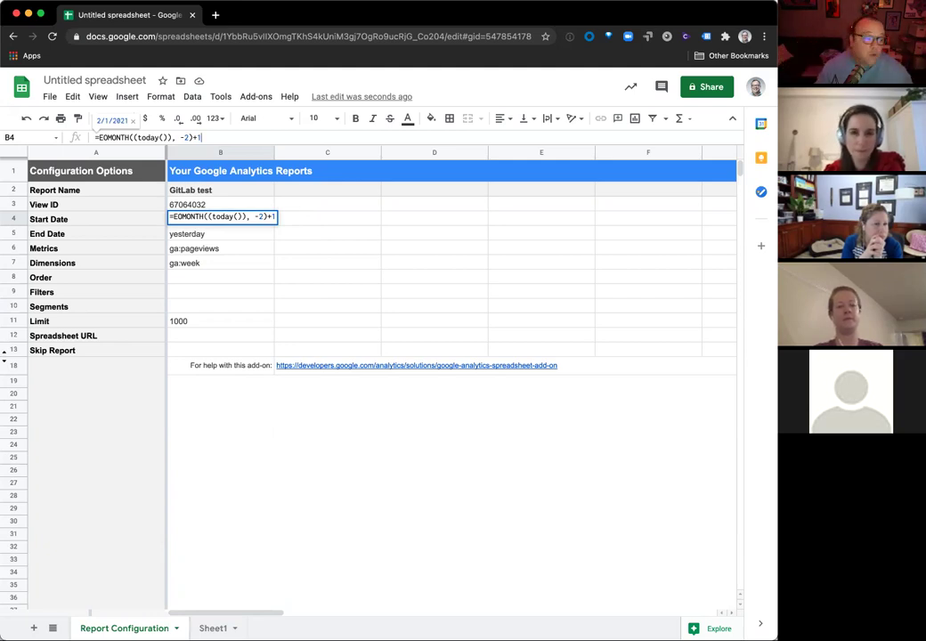
click(257, 217)
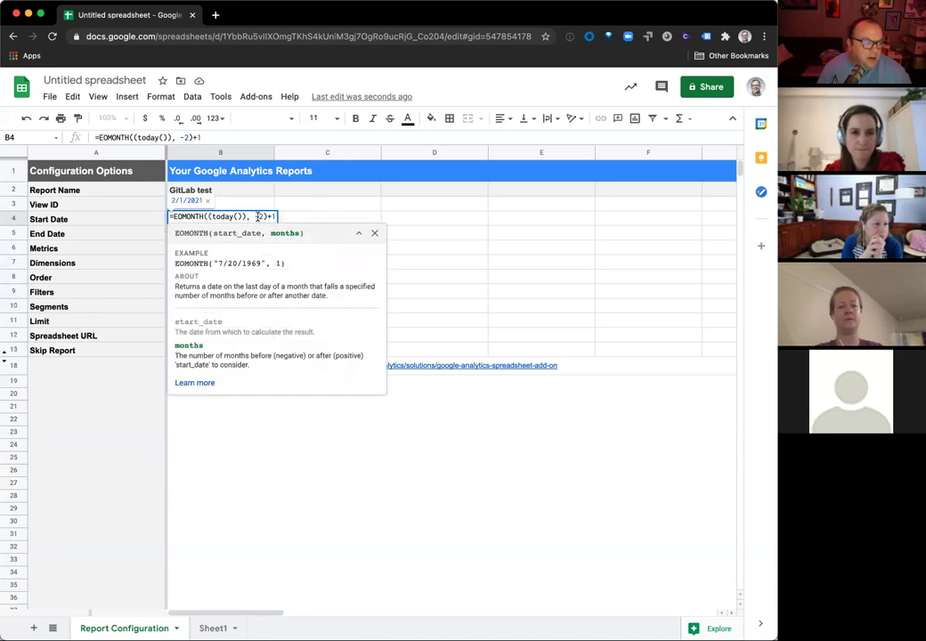
text(13)
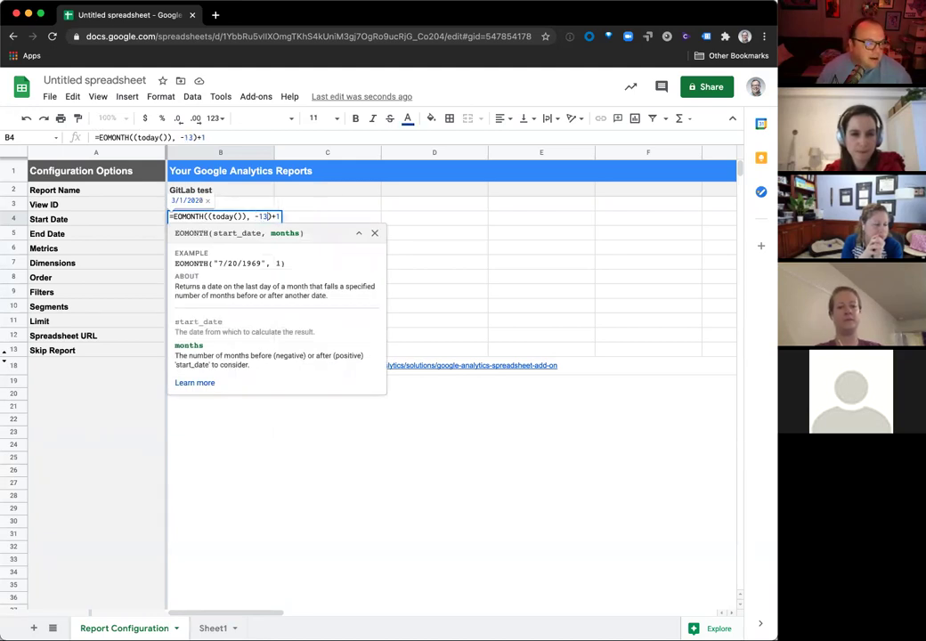
key(BackSpace)
text(3)
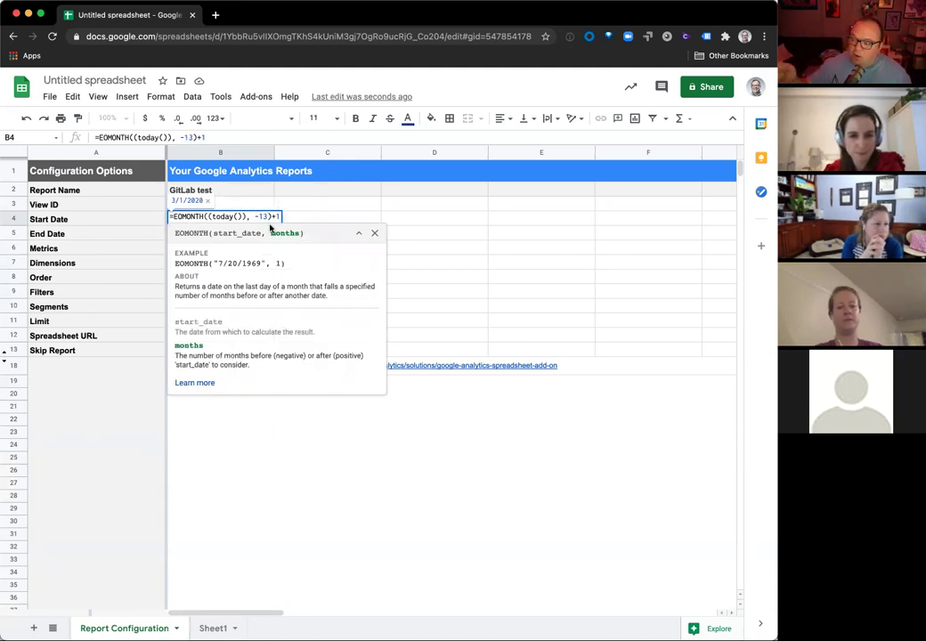
key(Right)
key(Right)
key(BackSpace)
key(BackSpace)
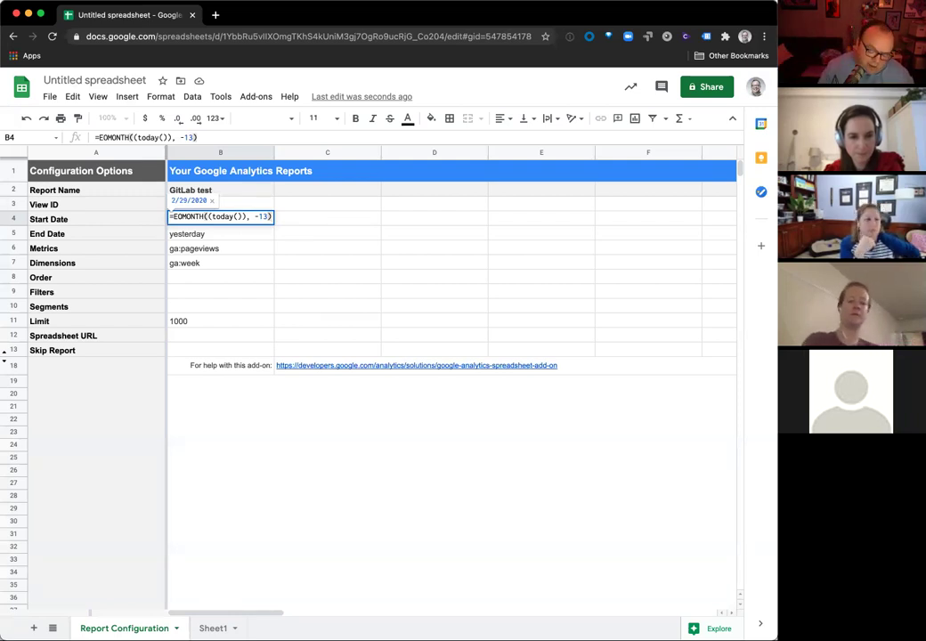
text(+1)
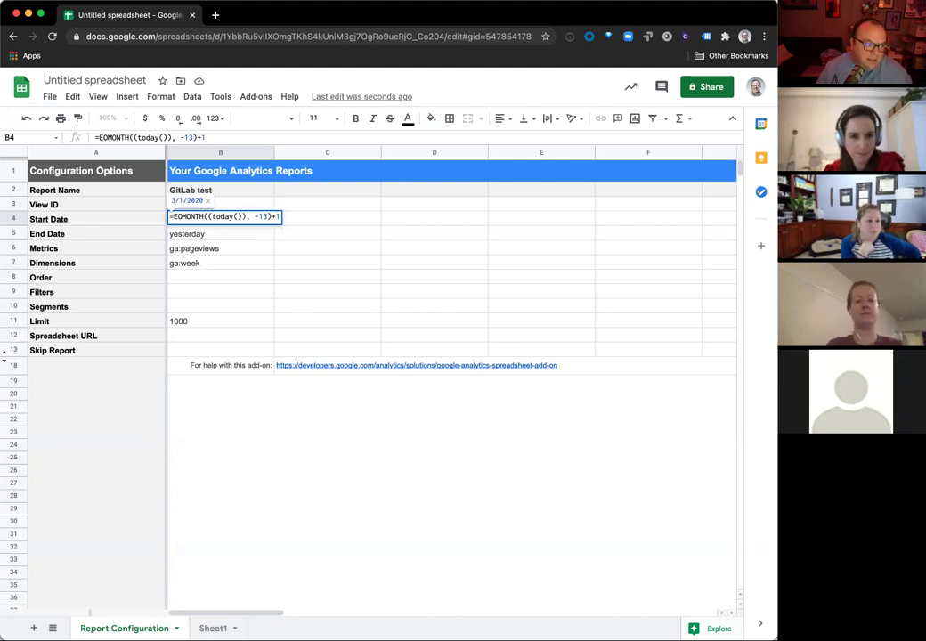
key(Return)
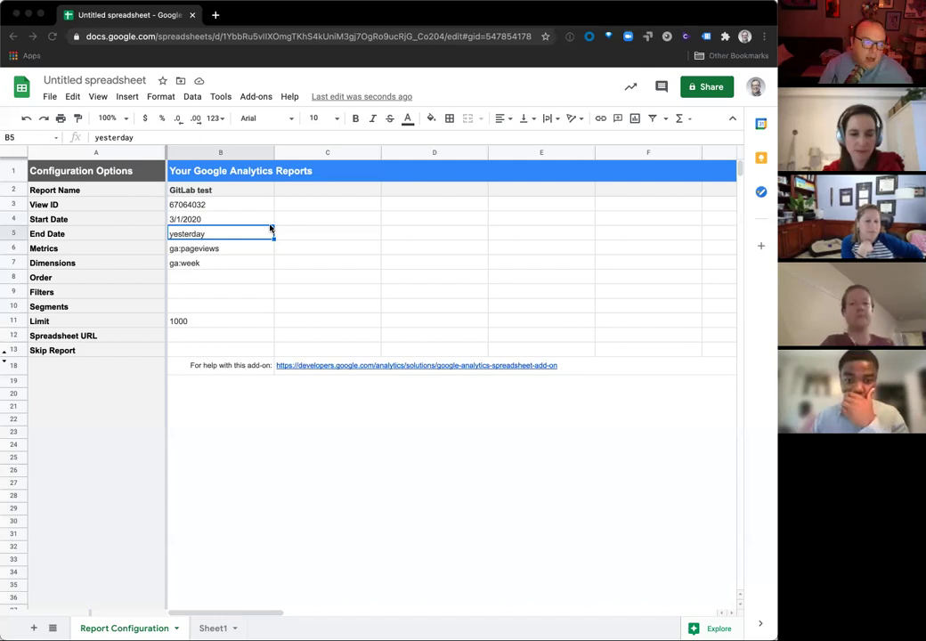
click(199, 235)
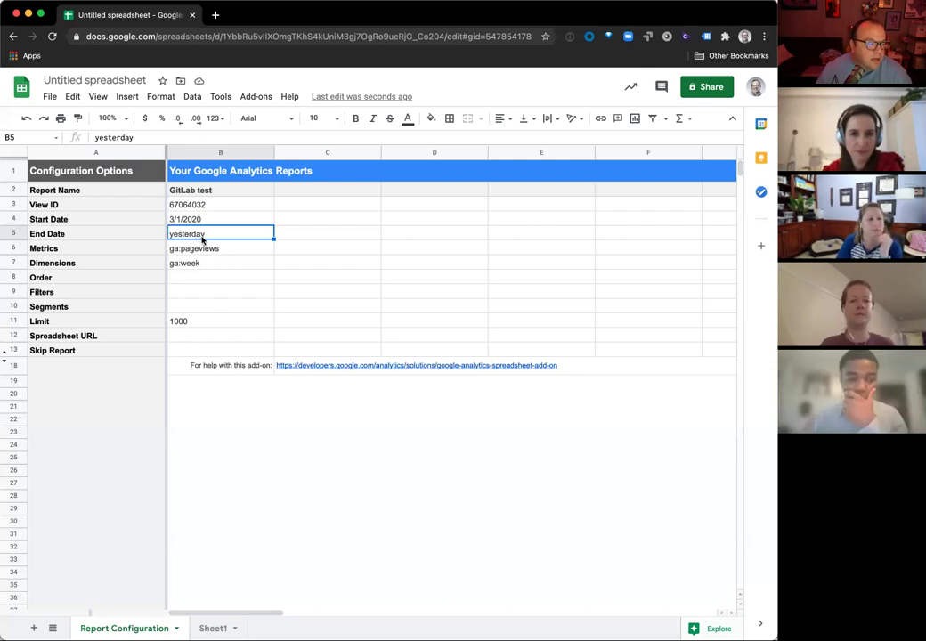
Step: Set the End Date to =eomonth(today(),-1), giving 2/28/2021
text(=eom)
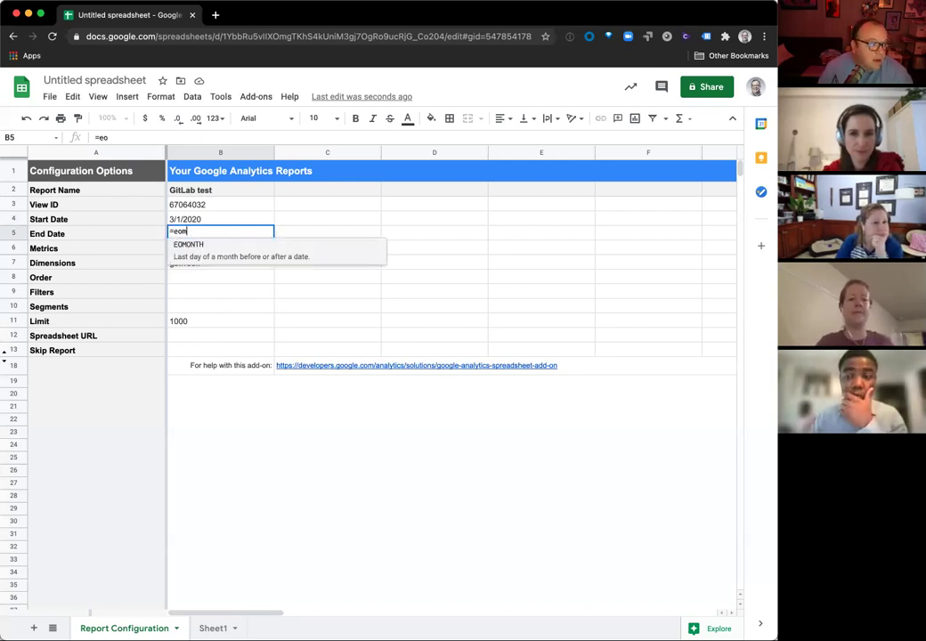
text(onth(today)
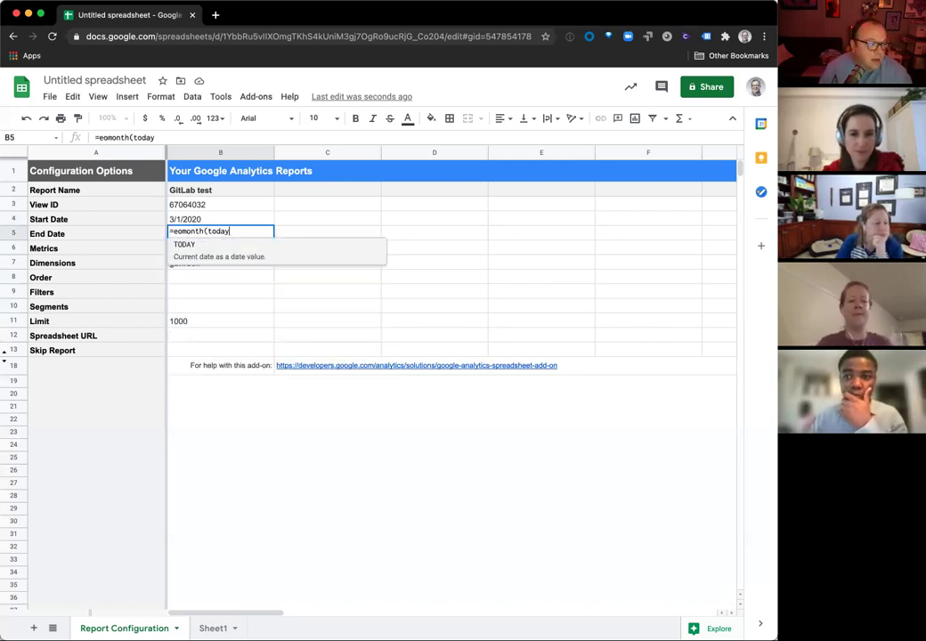
text((),)
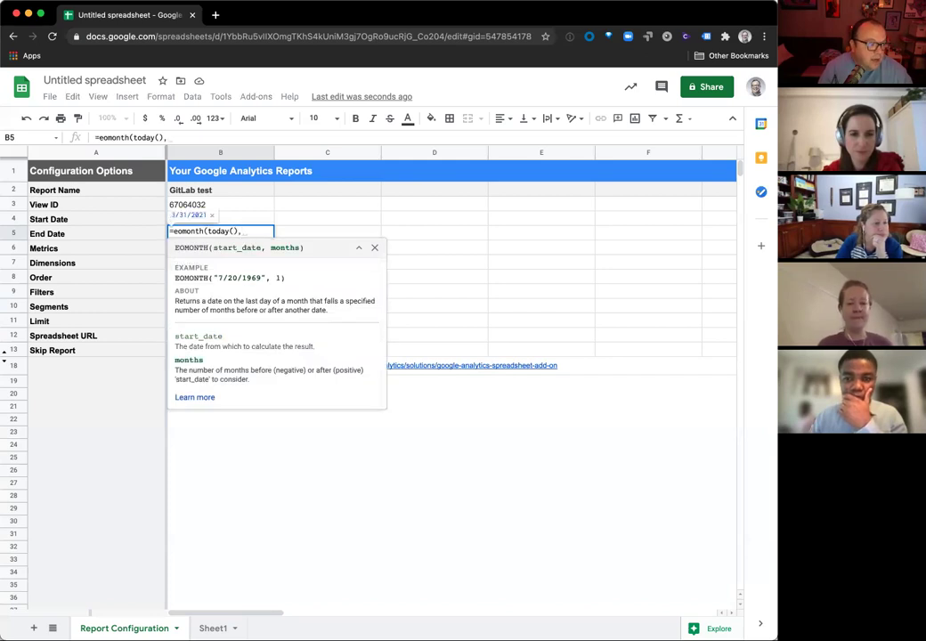
text(-1))
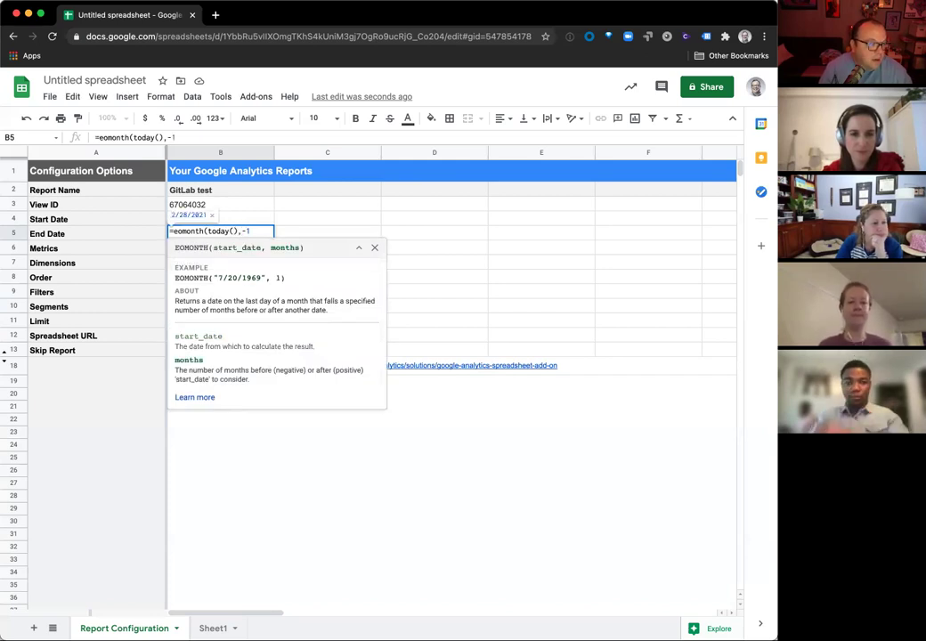
key(Return)
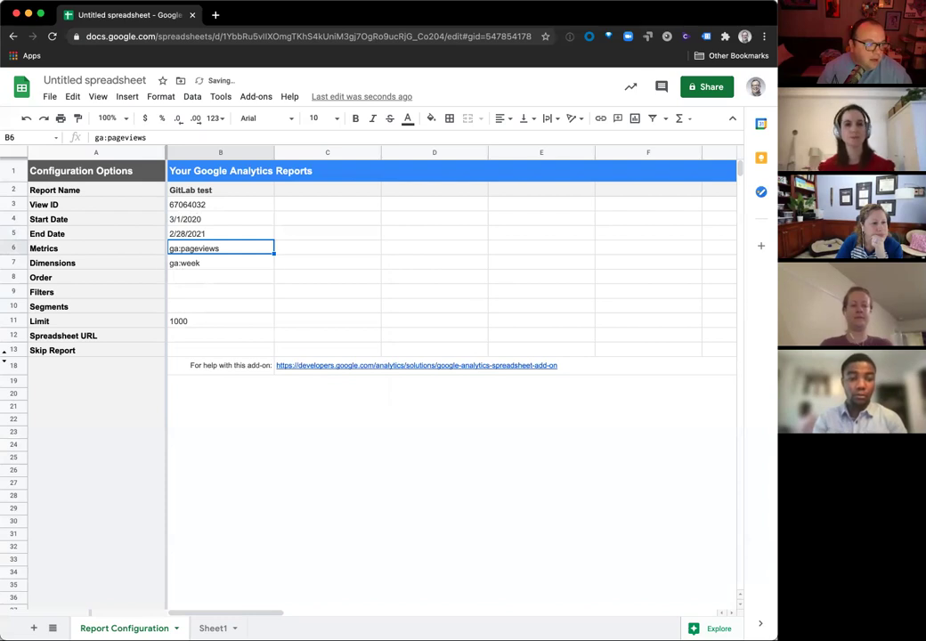
key(Down)
key(Down)
key(Up)
key(Up)
key(Down)
key(Down)
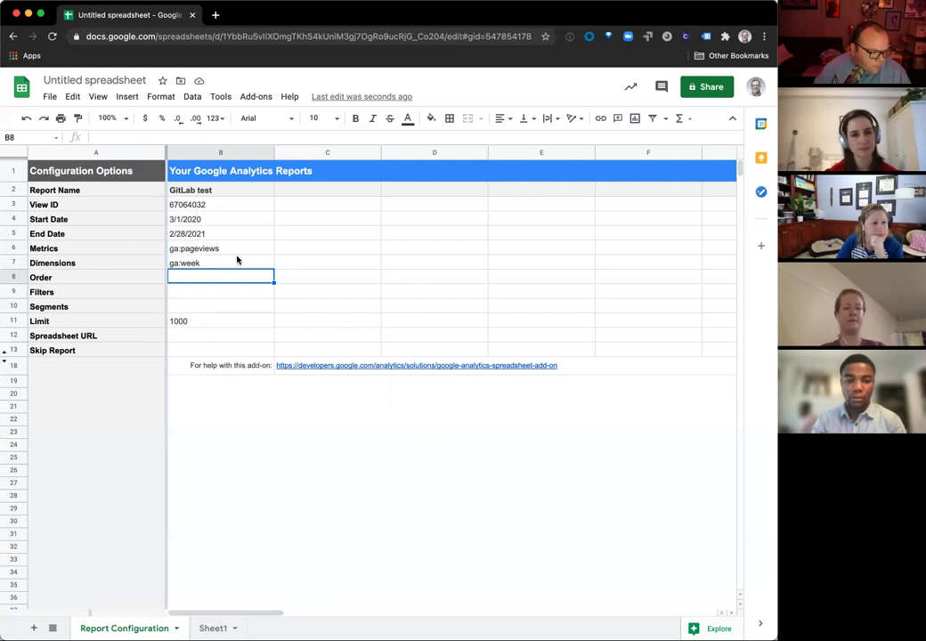
Step: Change the Dimensions value from ga:week to ga:page, rejecting the autocomplete
click(237, 260)
double_click(230, 262)
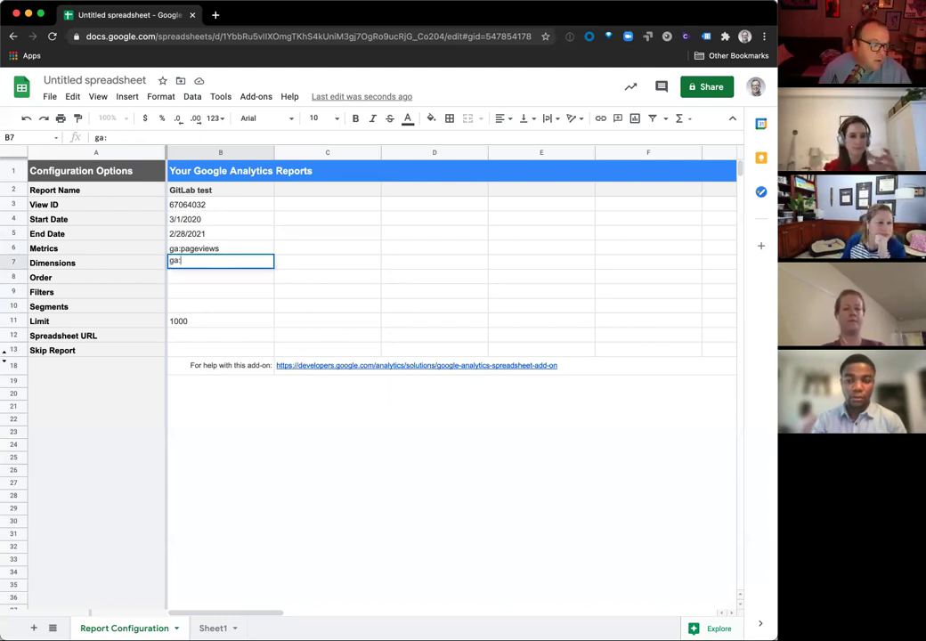
text(page)
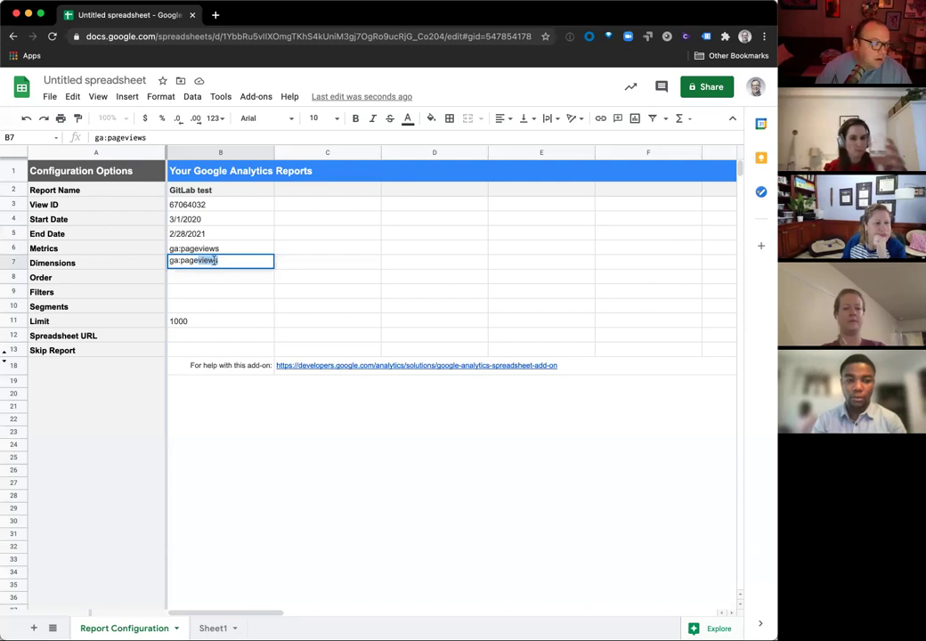
key(Delete)
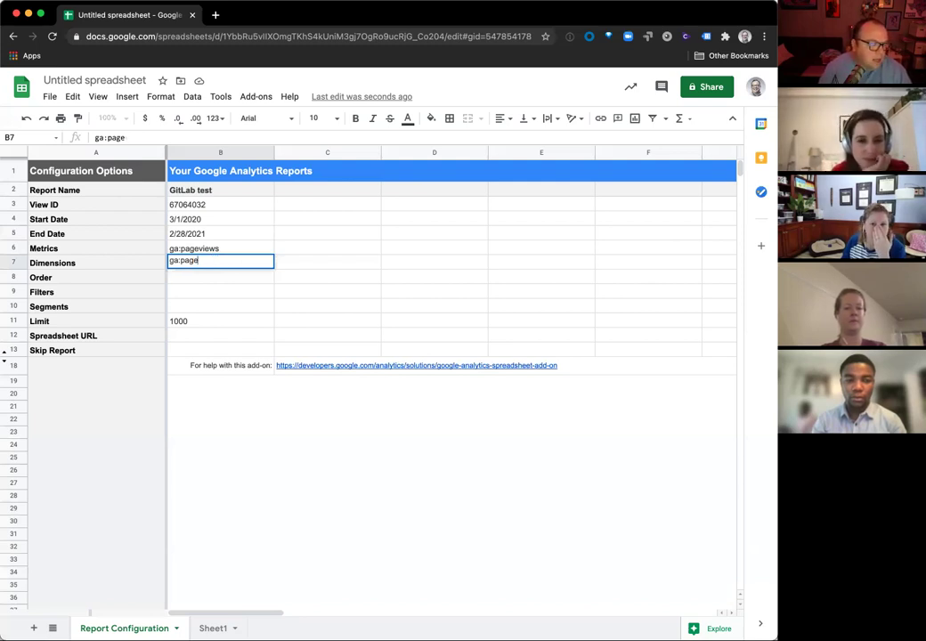
key(Return)
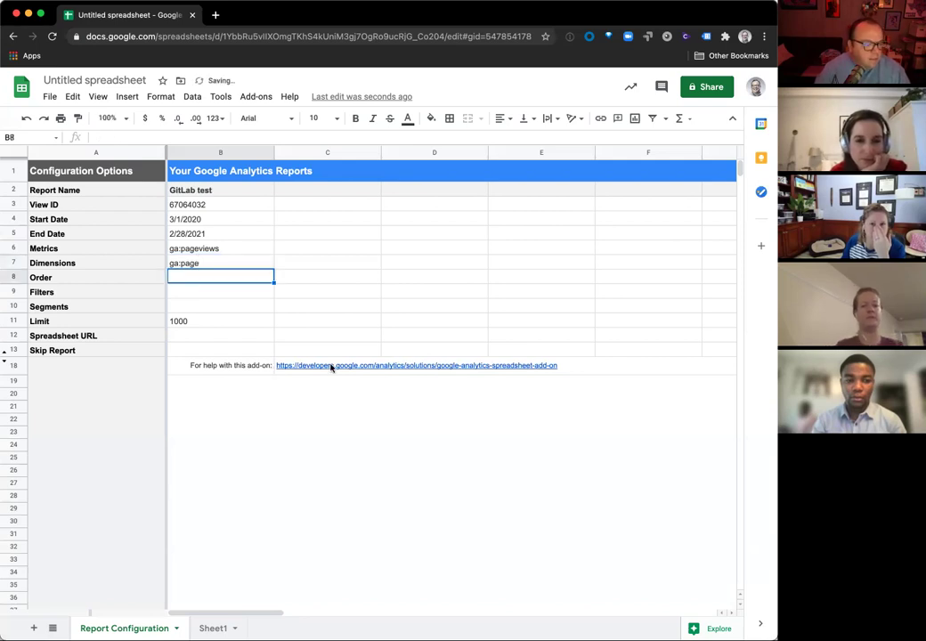
click(331, 366)
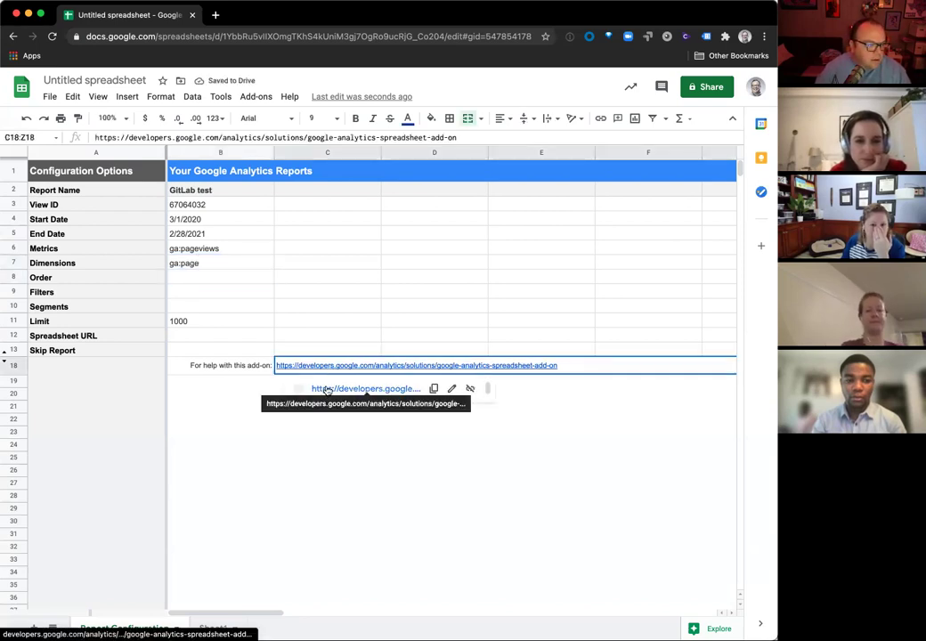
Step: Open the add-on help page in a new tab and scroll to its configuration parameter reference
click(324, 389)
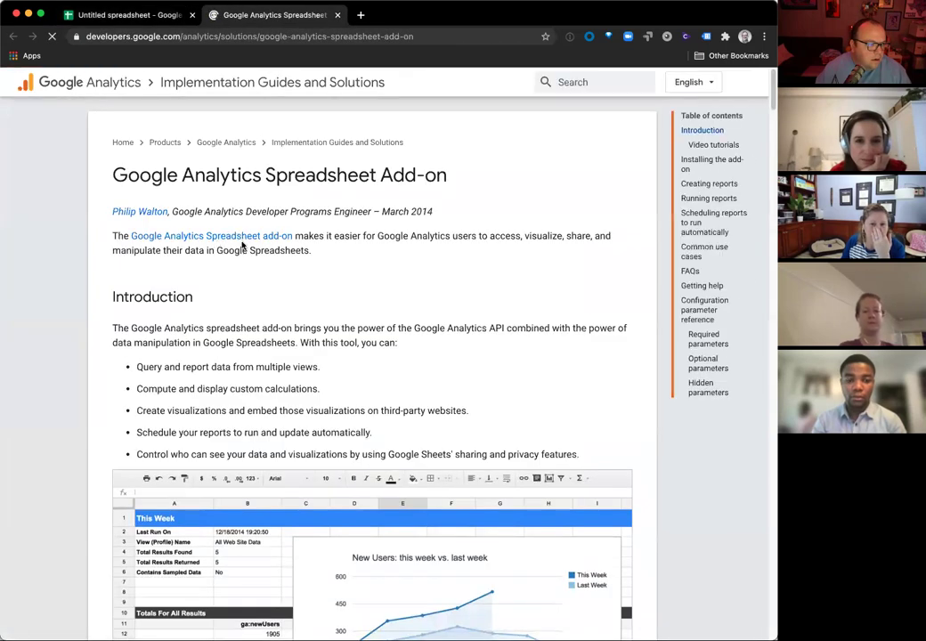
scroll(244, 244, down, 10)
scroll(255, 243, down, 7)
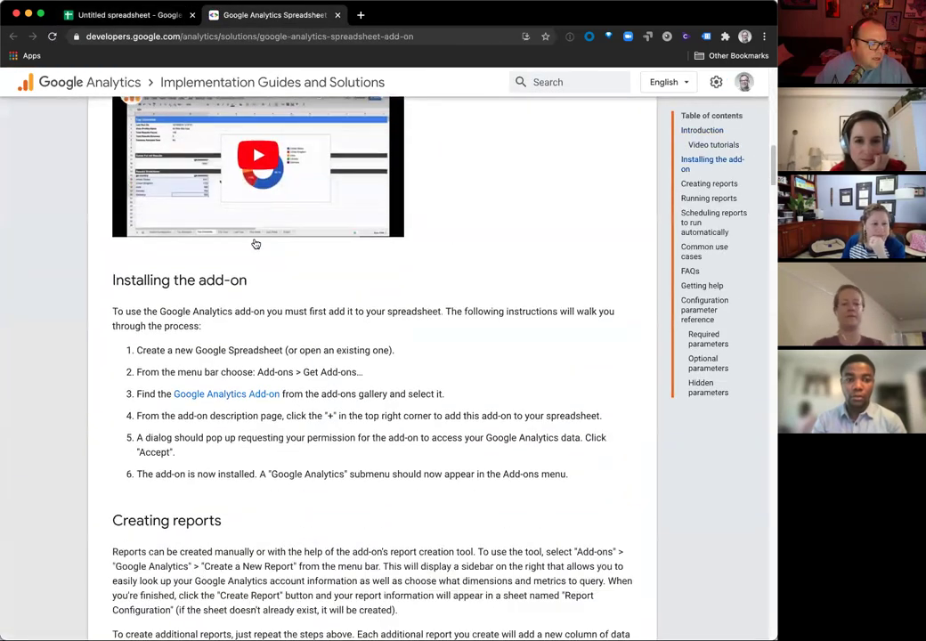
scroll(276, 311, down, 5)
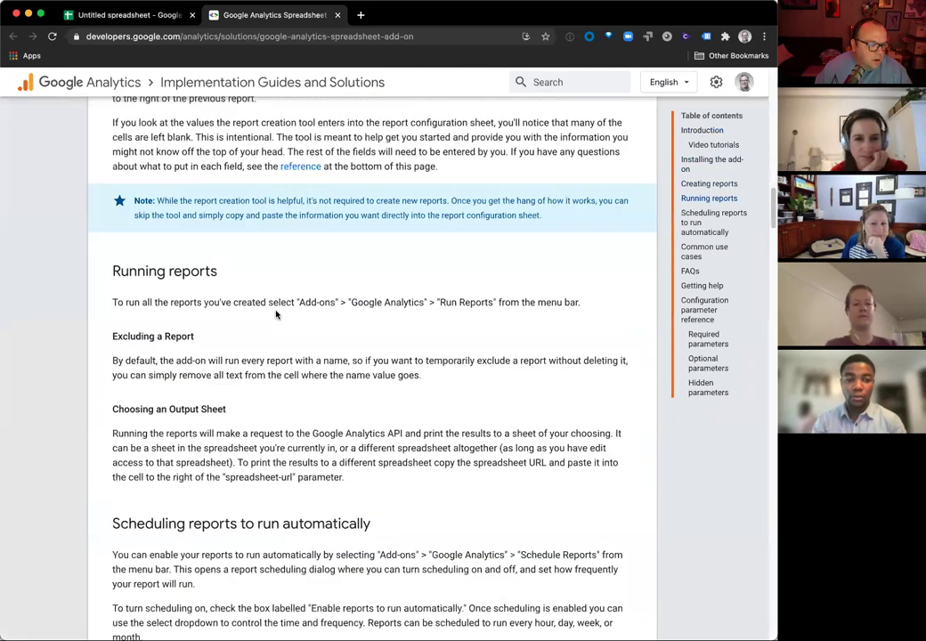
scroll(276, 313, down, 4)
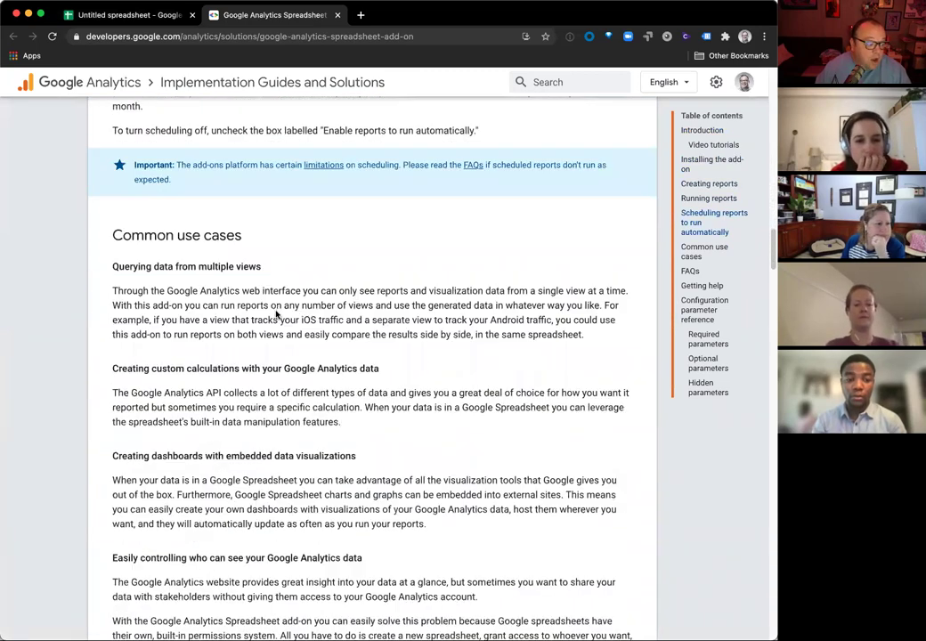
scroll(277, 308, down, 3)
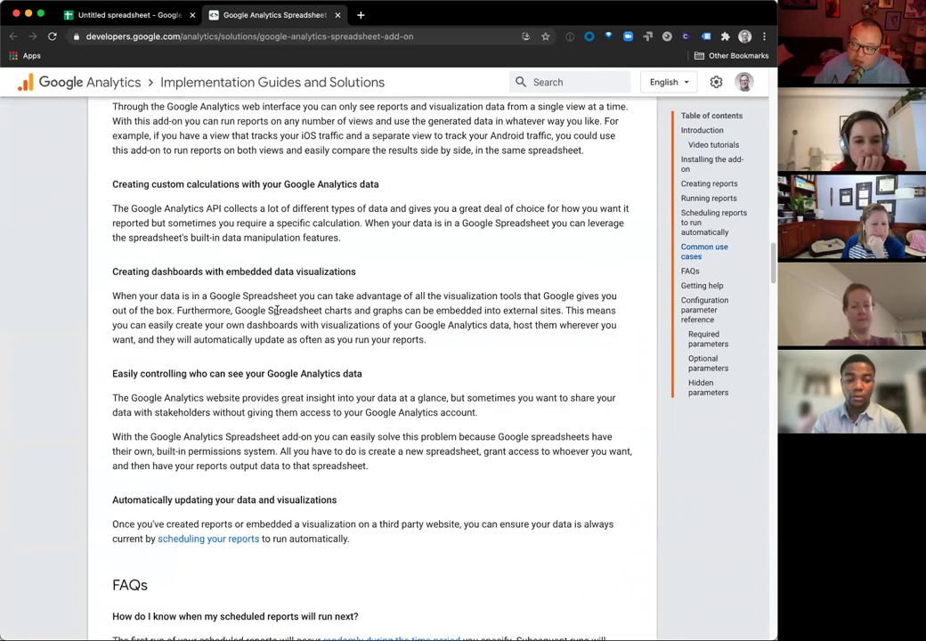
scroll(277, 309, down, 6)
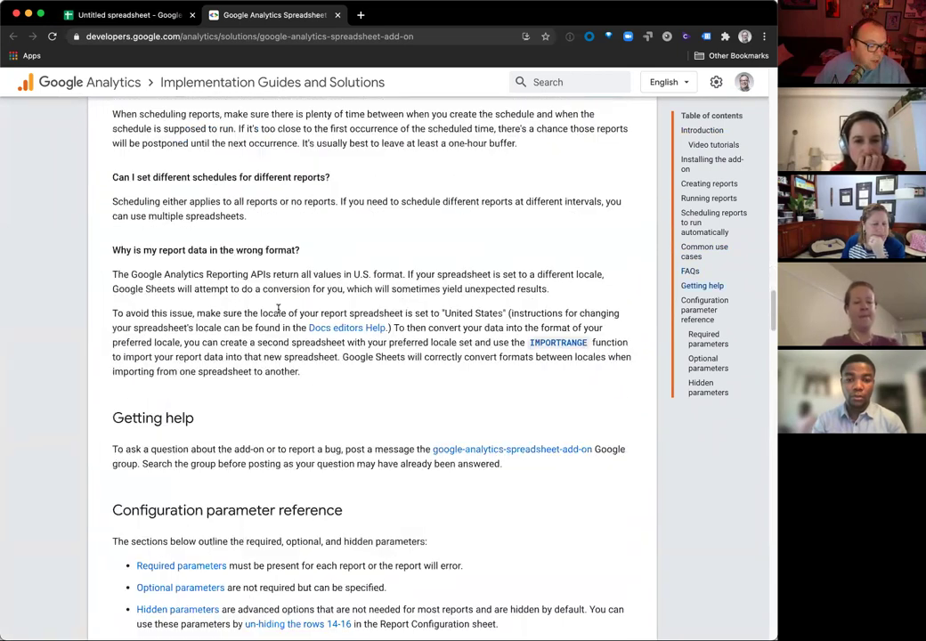
scroll(278, 309, down, 2)
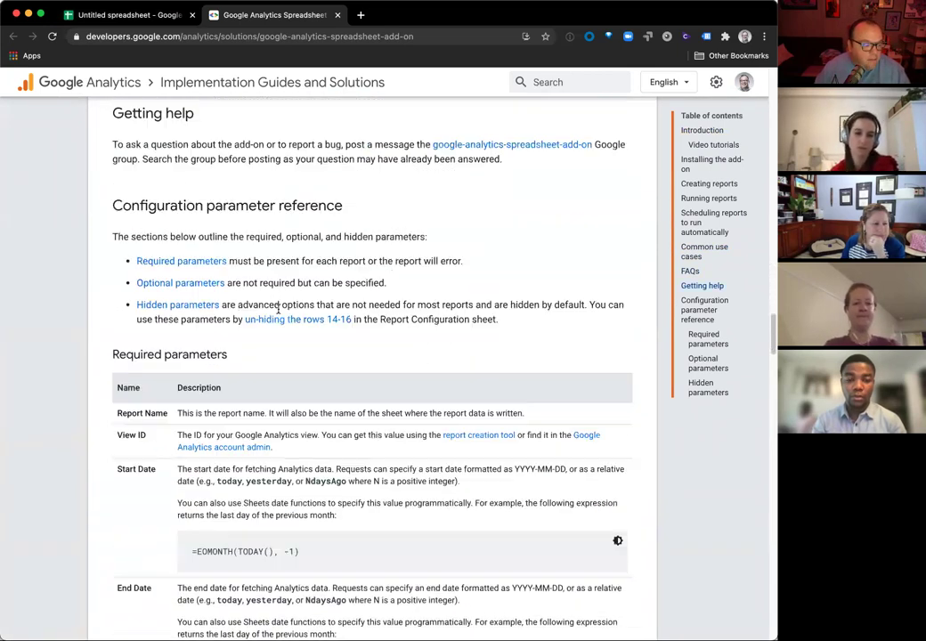
scroll(278, 313, down, 15)
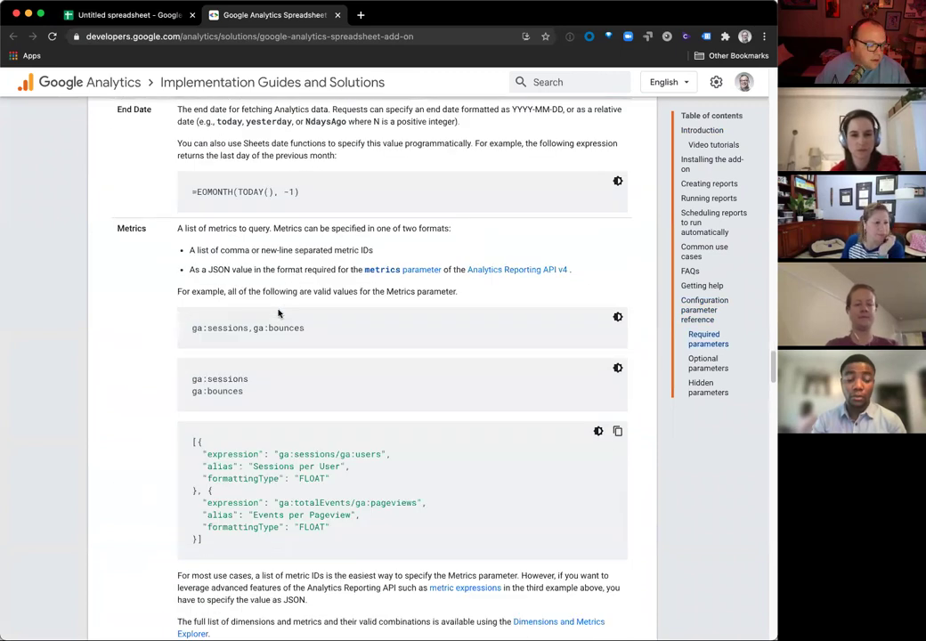
scroll(278, 313, down, 20)
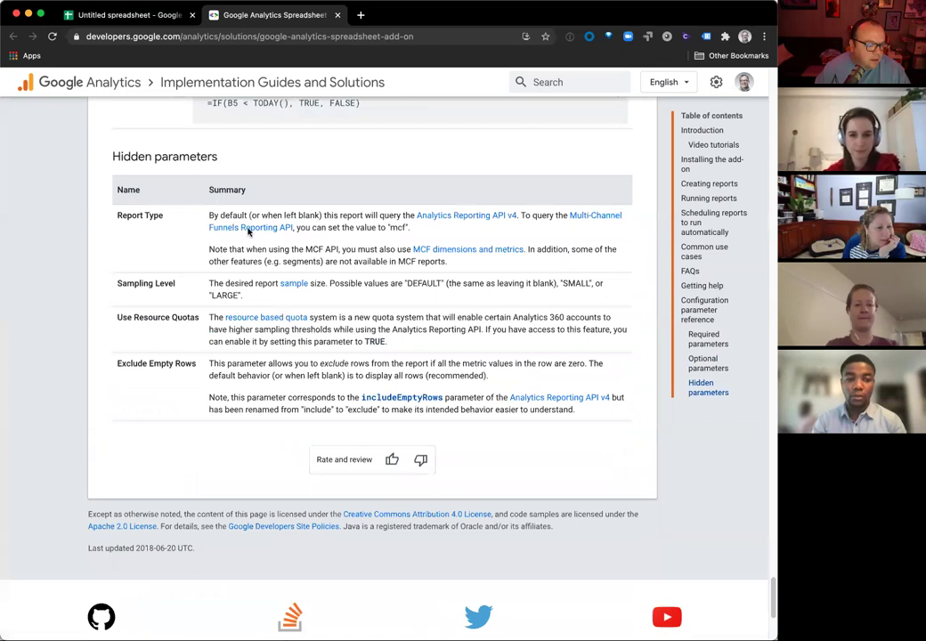
scroll(237, 184, up, 5)
click(207, 35)
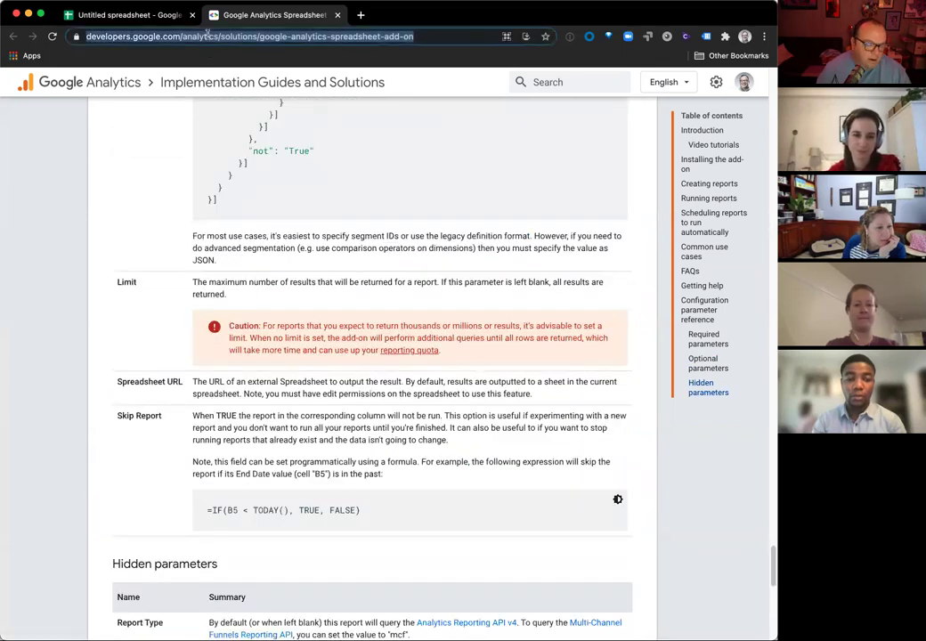
Step: Search 'ga dimension explorer', open the Dimensions & Metrics Explorer and filter it by 'page'
text(ga di)
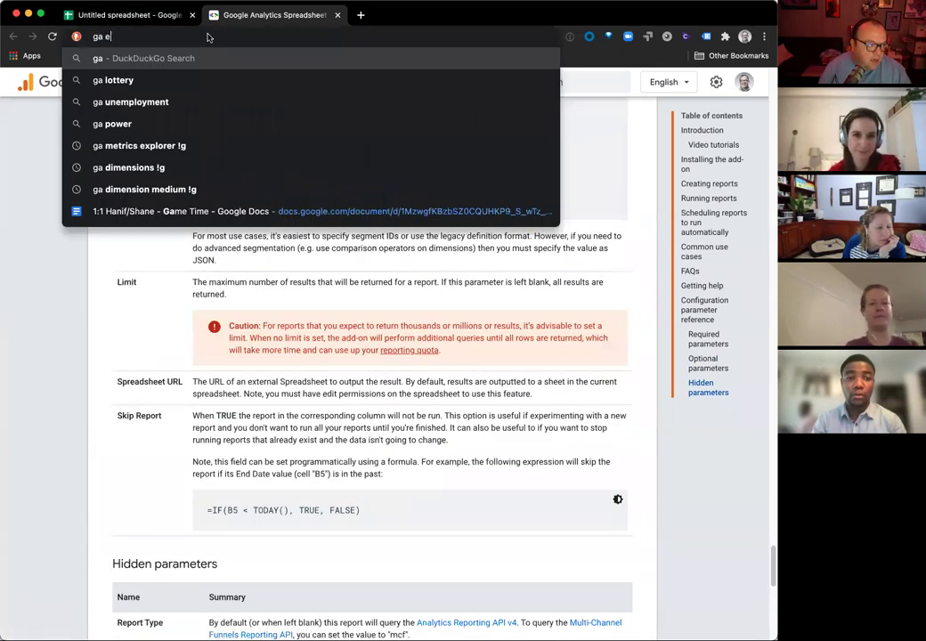
text(mension exploe)
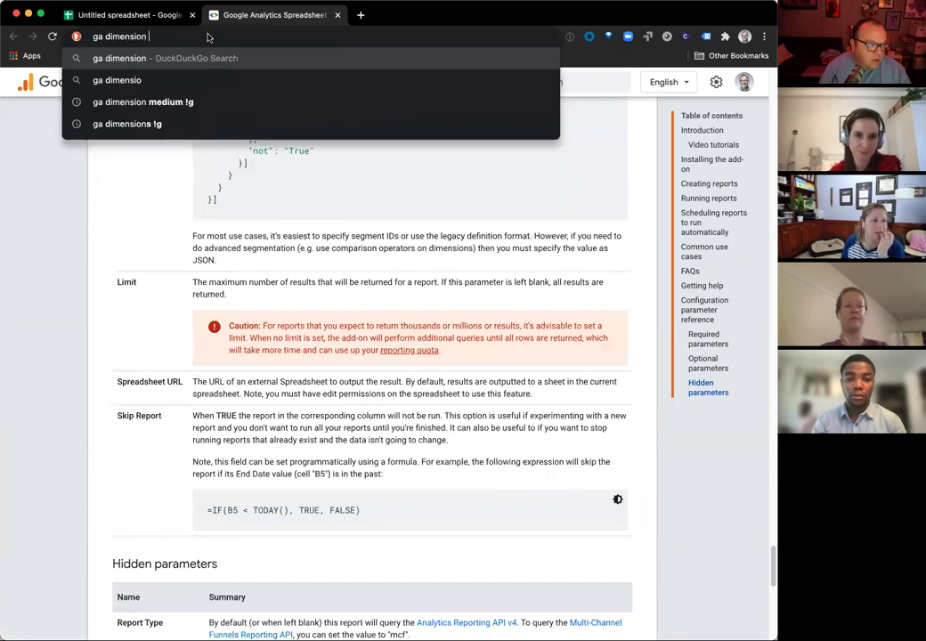
key(BackSpace)
text(rer !g)
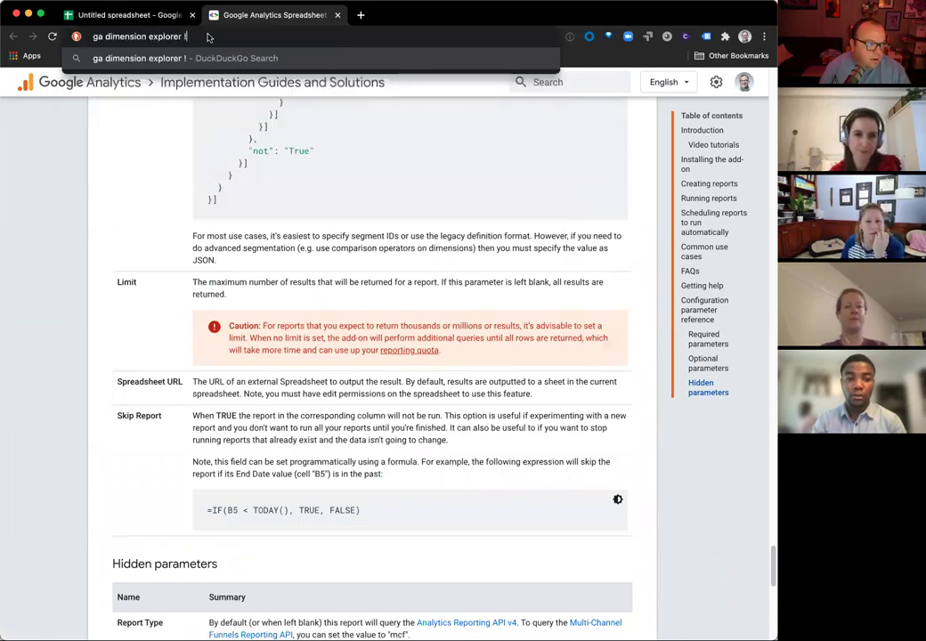
key(Return)
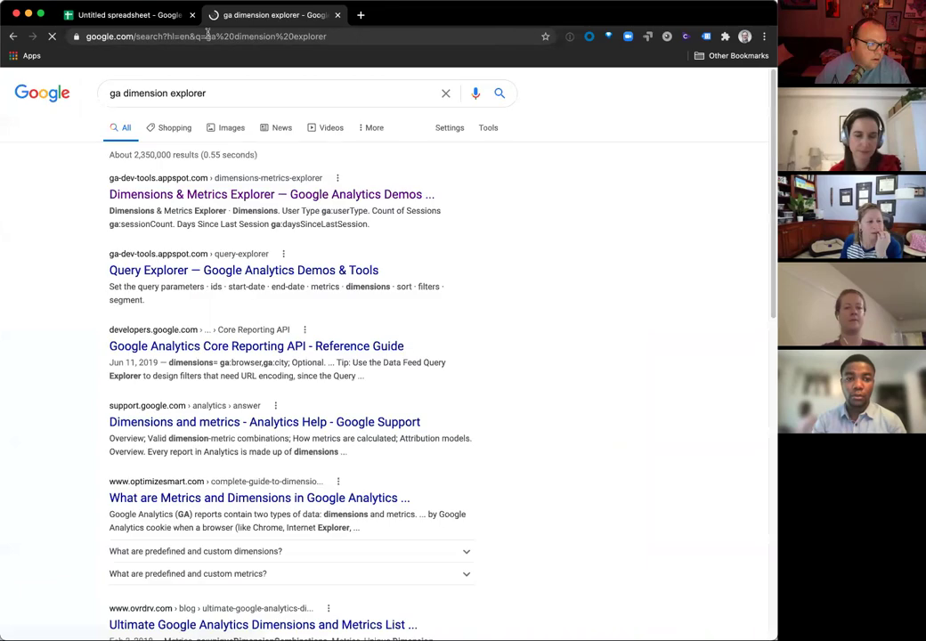
click(221, 193)
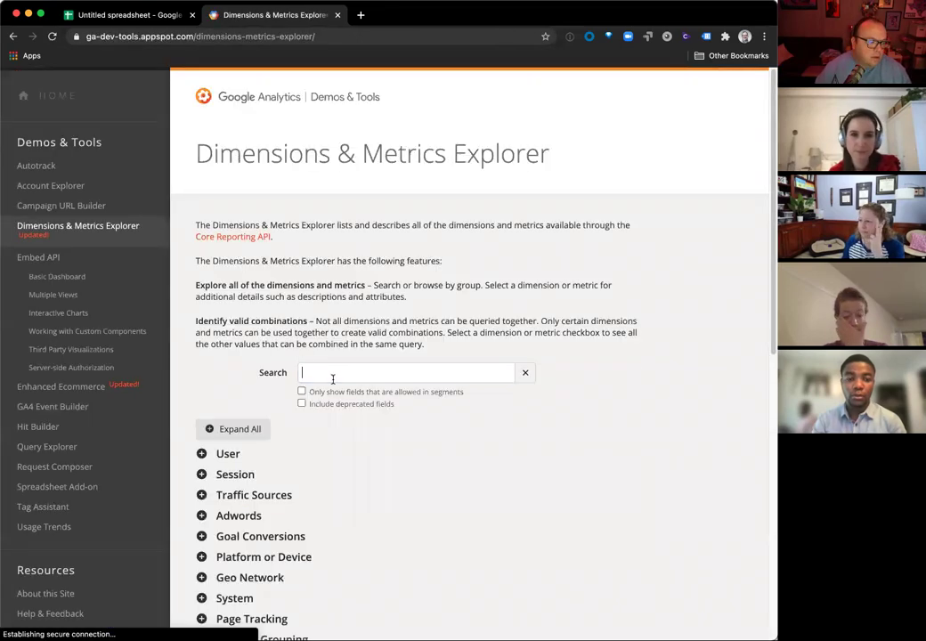
click(330, 373)
text(page)
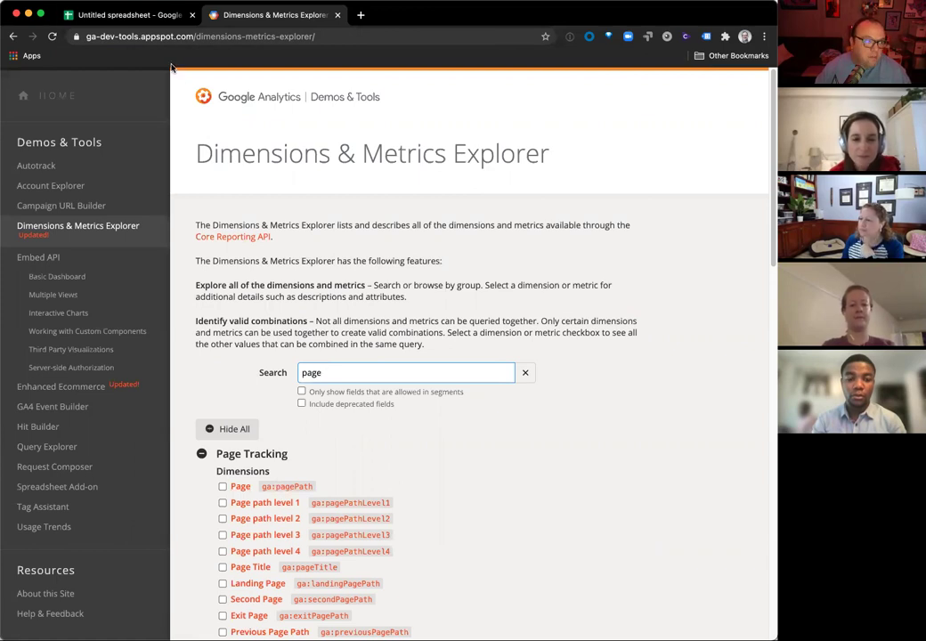
click(114, 16)
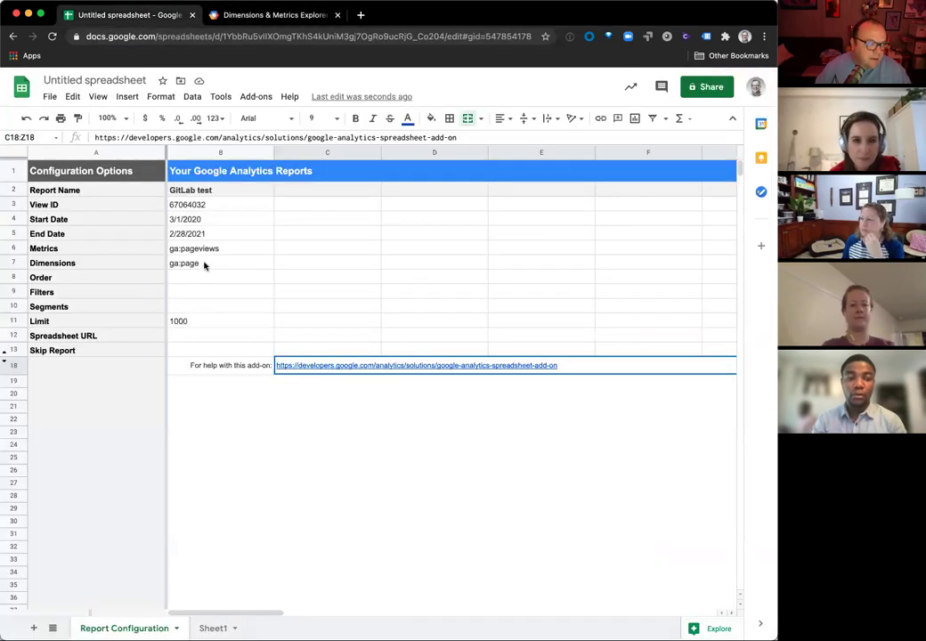
Step: Append 'Path,ga:week' to cell B7 so Dimensions reads ga:pagePath,ga:week
double_click(204, 262)
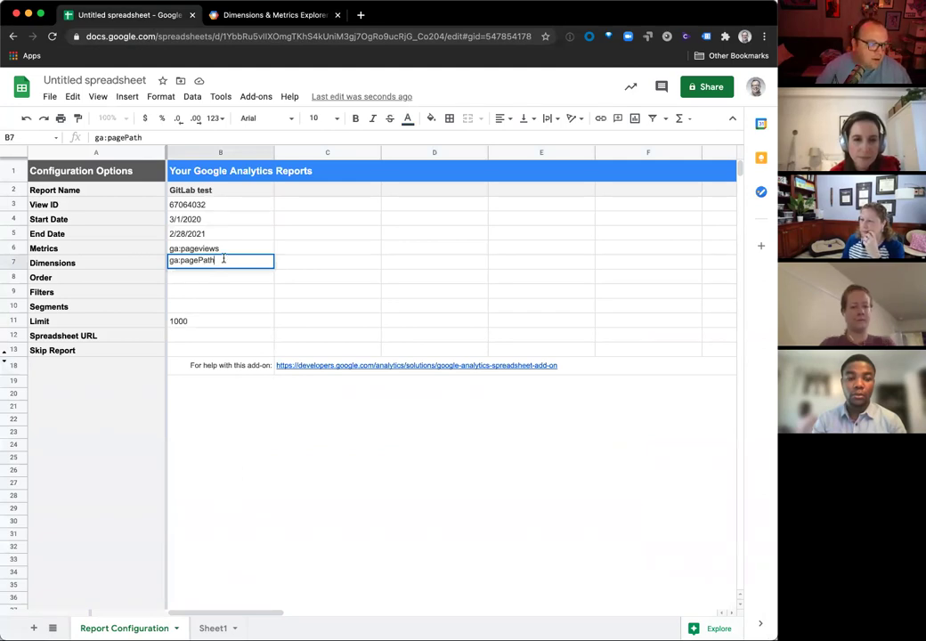
text(Path,)
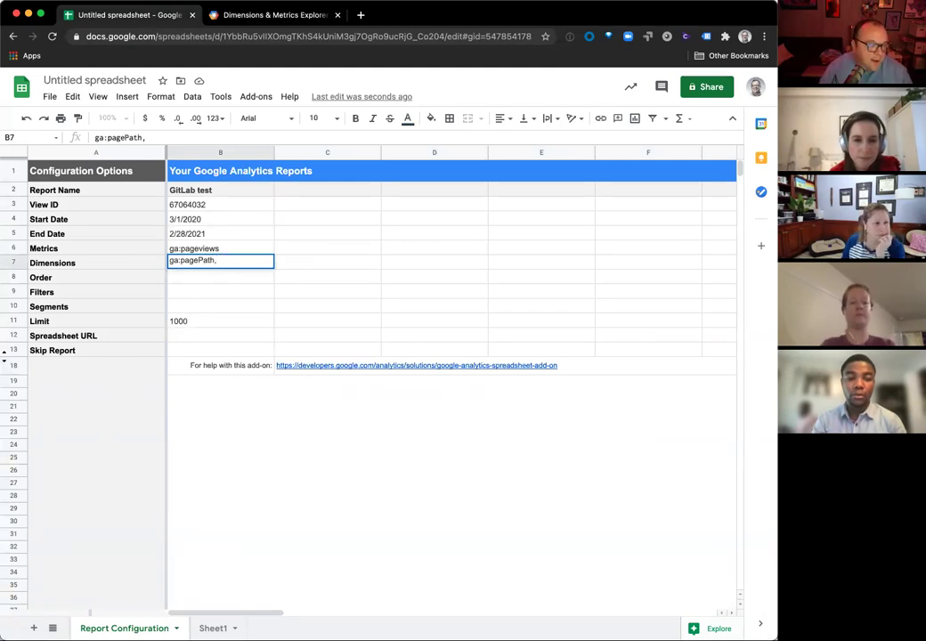
text(ga:week)
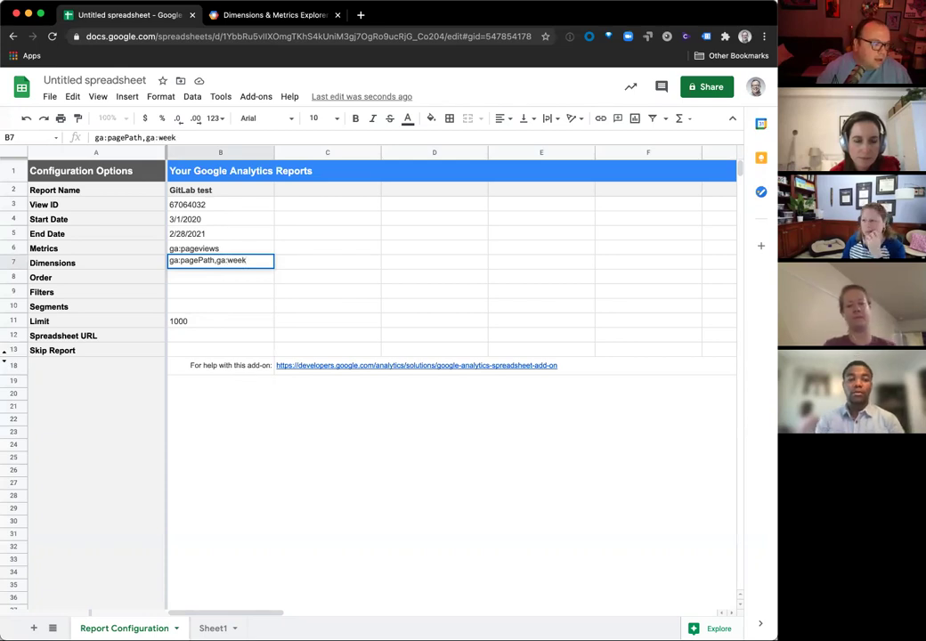
key(Return)
click(189, 294)
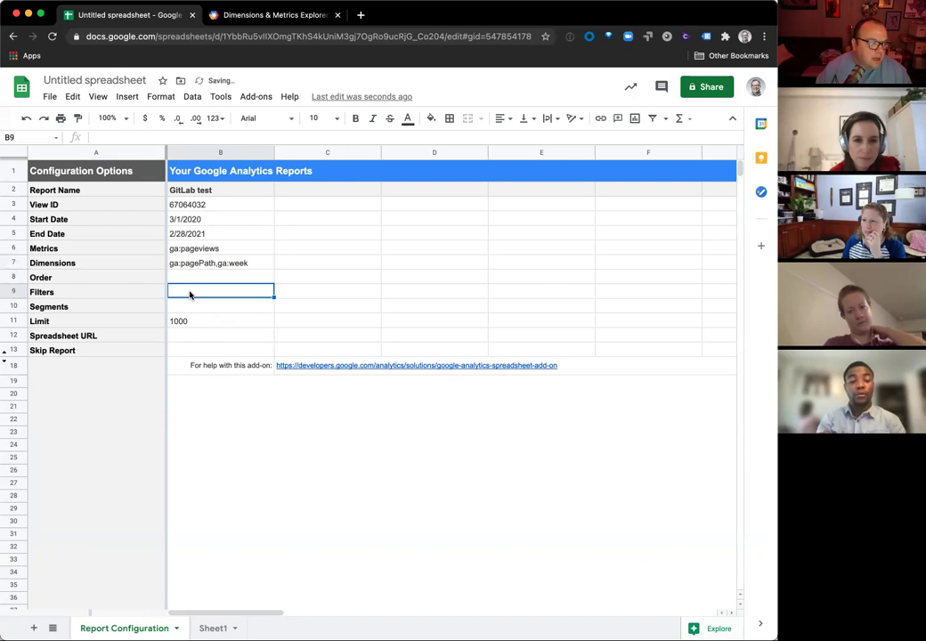
text(=)
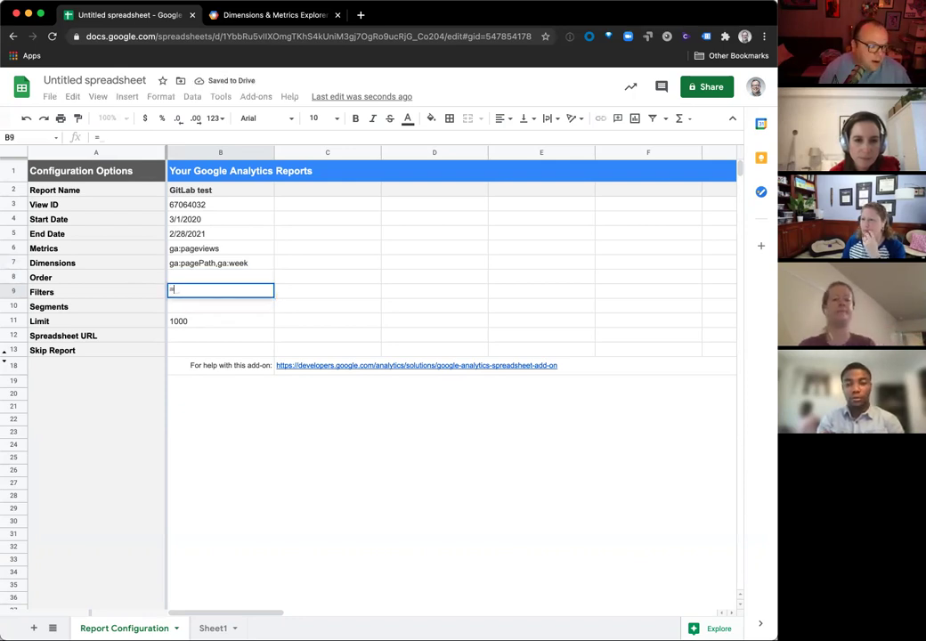
key(BackSpace)
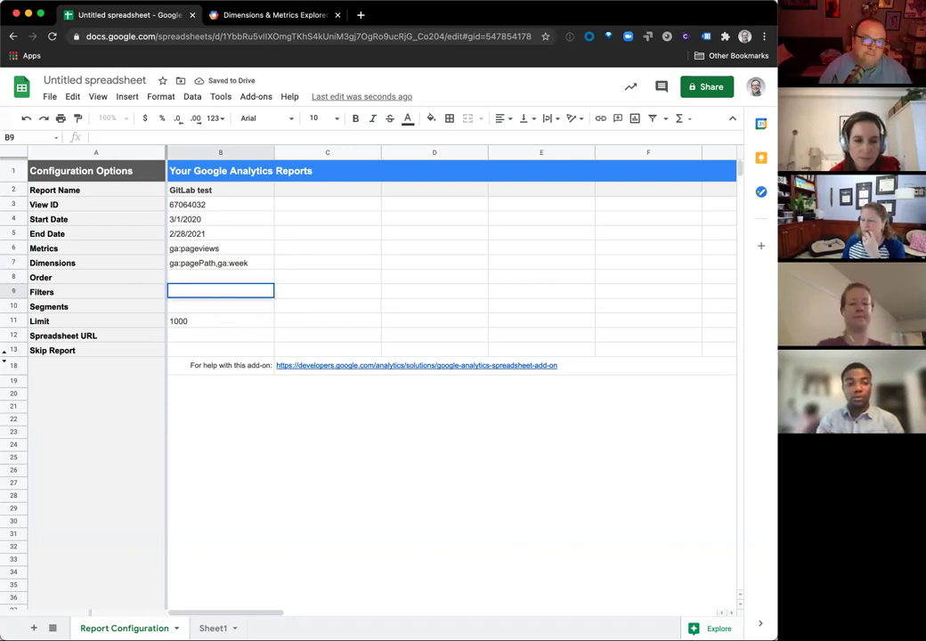
text(ga)
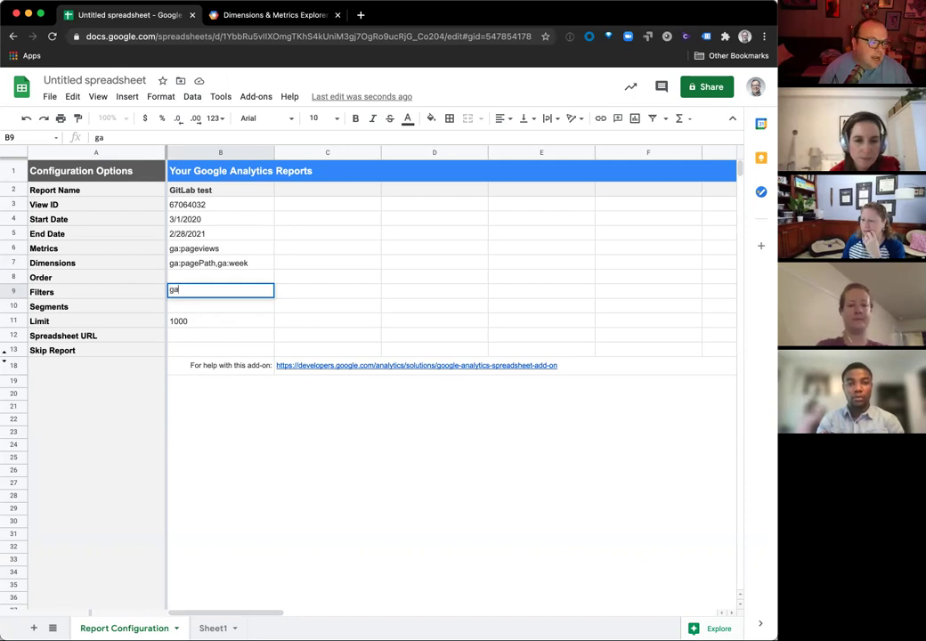
text(:pa)
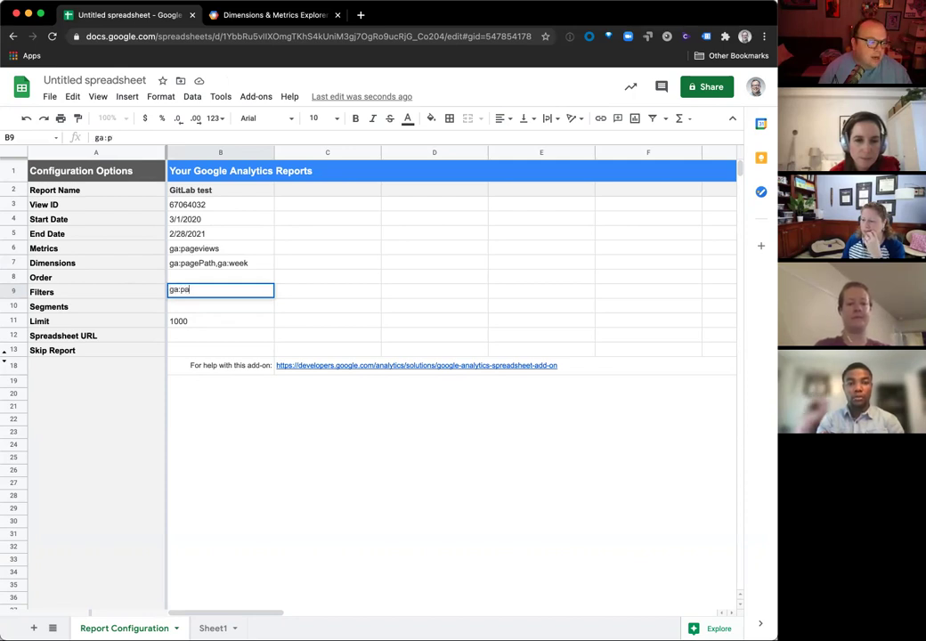
text(gePath)
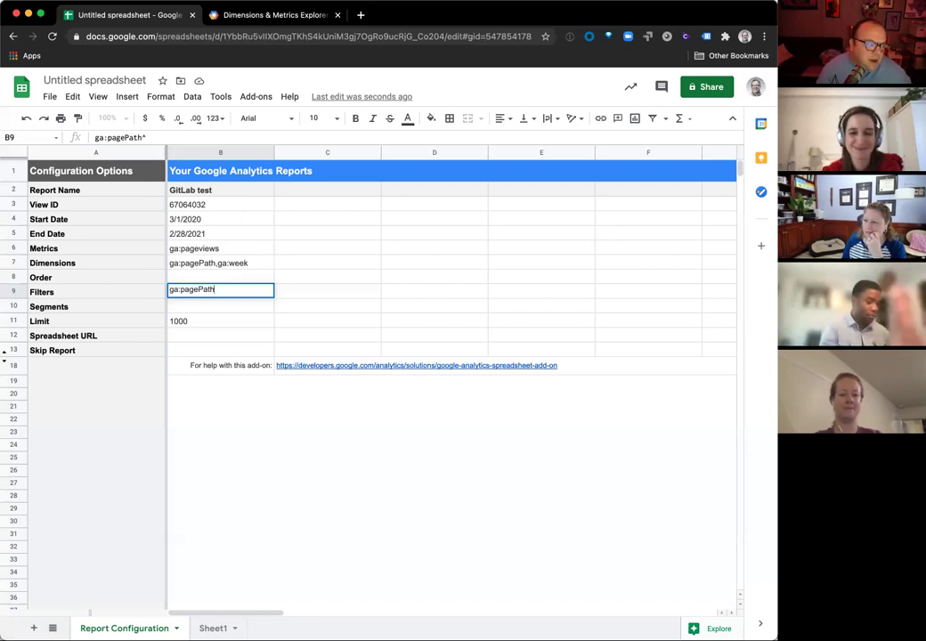
key(BackSpace)
key(BackSpace)
key(BackSpace)
key(BackSpace)
key(BackSpace)
key(BackSpace)
key(BackSpace)
key(BackSpace)
key(BackSpace)
key(BackSpace)
key(BackSpace)
key(BackSpace)
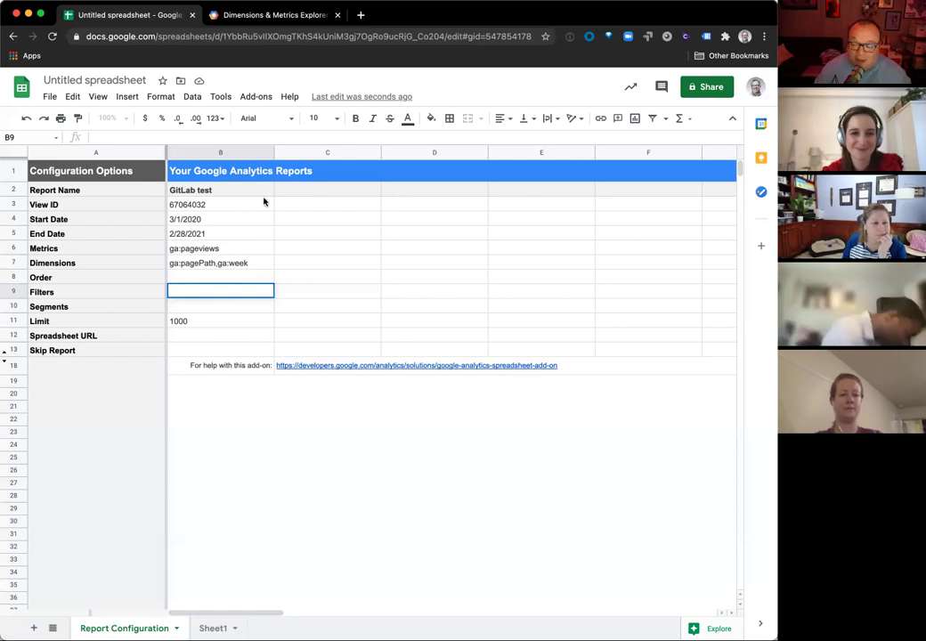
Step: Run the Google Analytics report from the Add-ons menu and dismiss the Report Status dialog
click(253, 99)
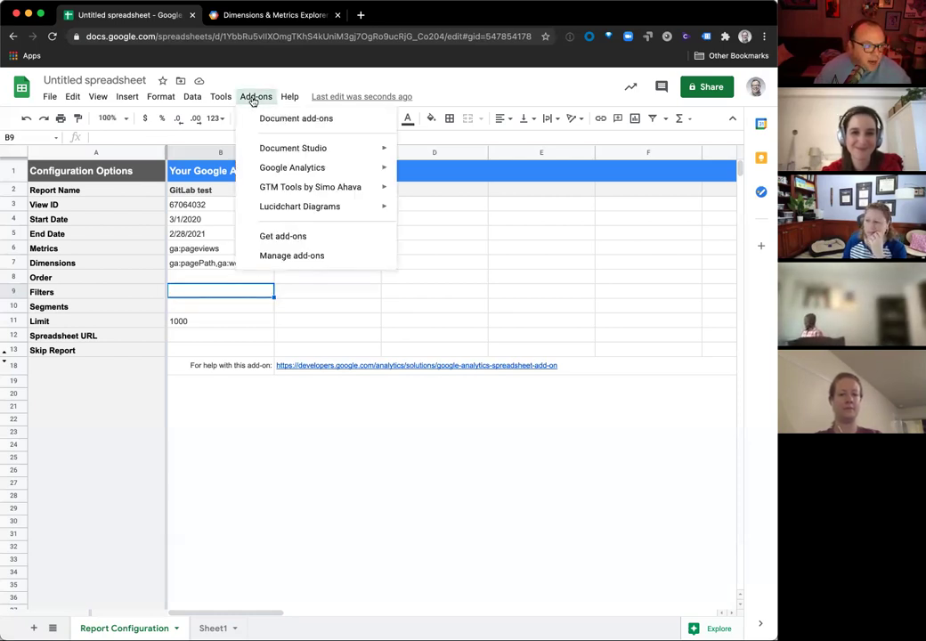
mouse_move(287, 168)
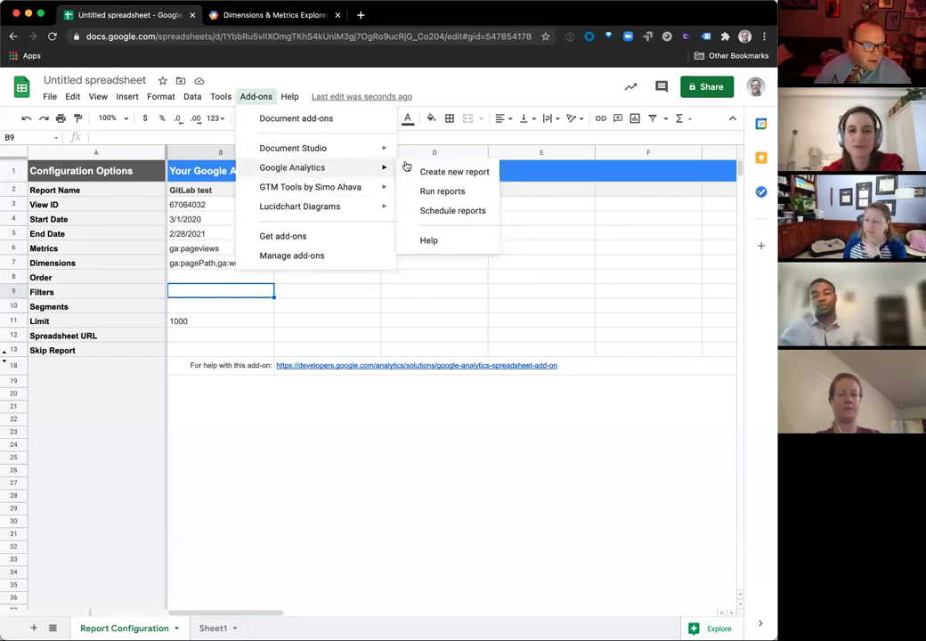
click(429, 193)
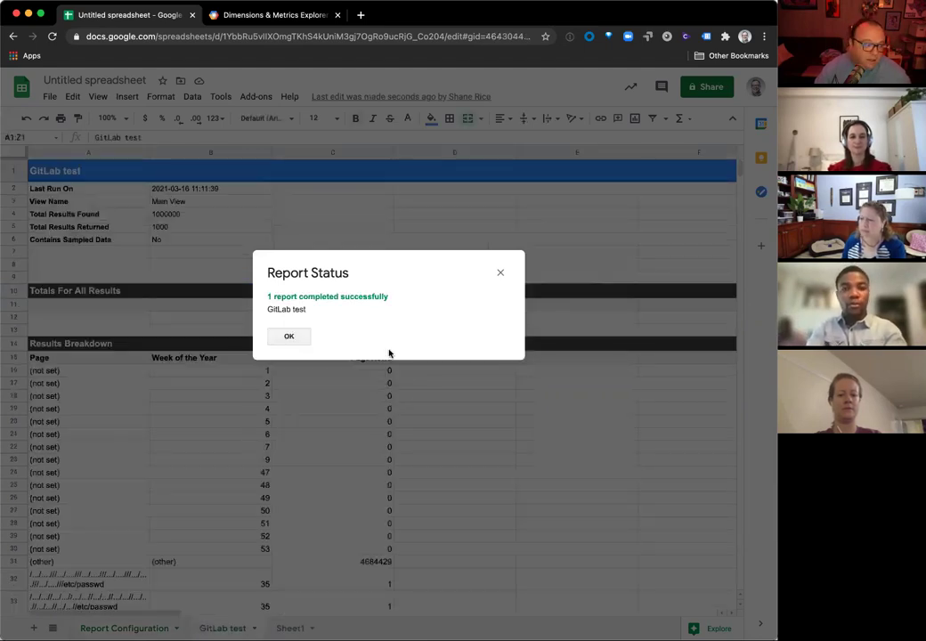
click(286, 337)
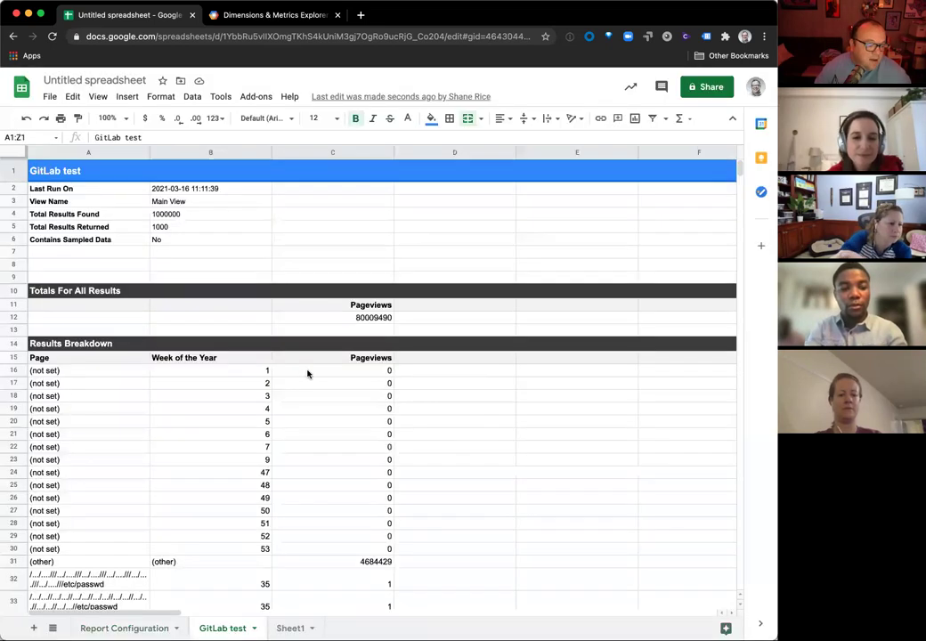
Step: Scroll through the GitLab test results, then select the Order value on Report Configuration
scroll(165, 471, down, 5)
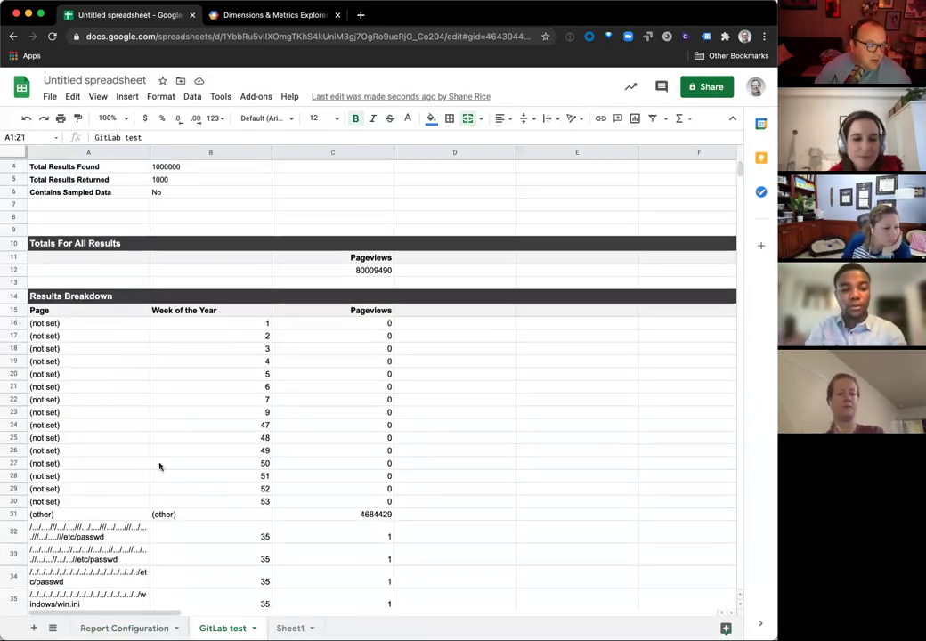
scroll(162, 489, down, 10)
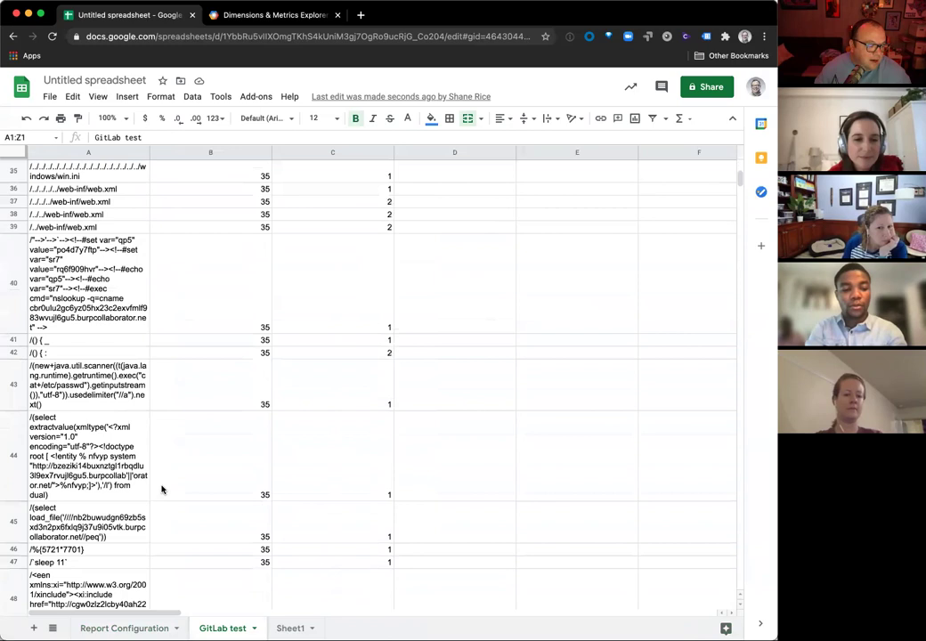
scroll(163, 487, up, 15)
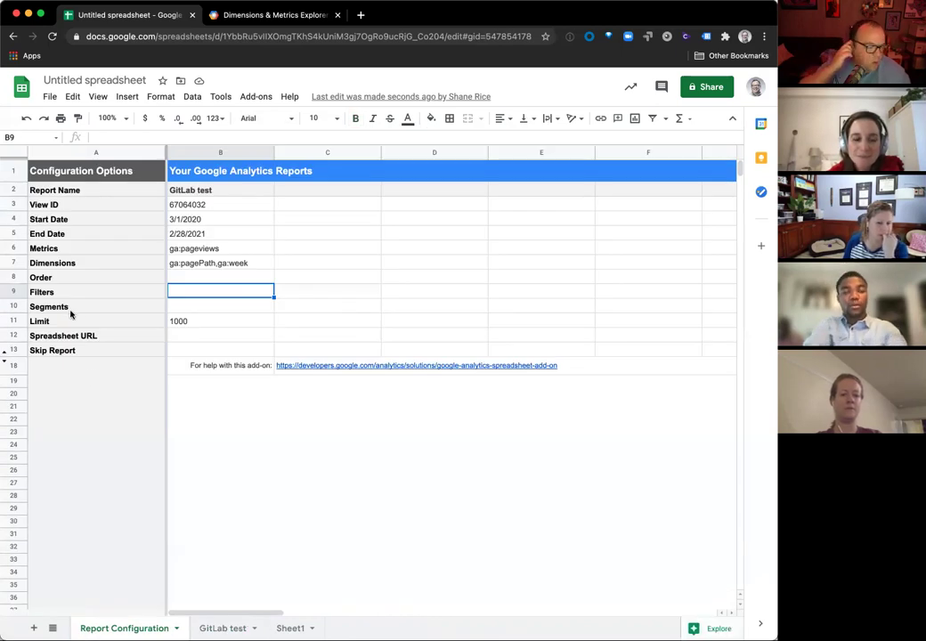
click(182, 282)
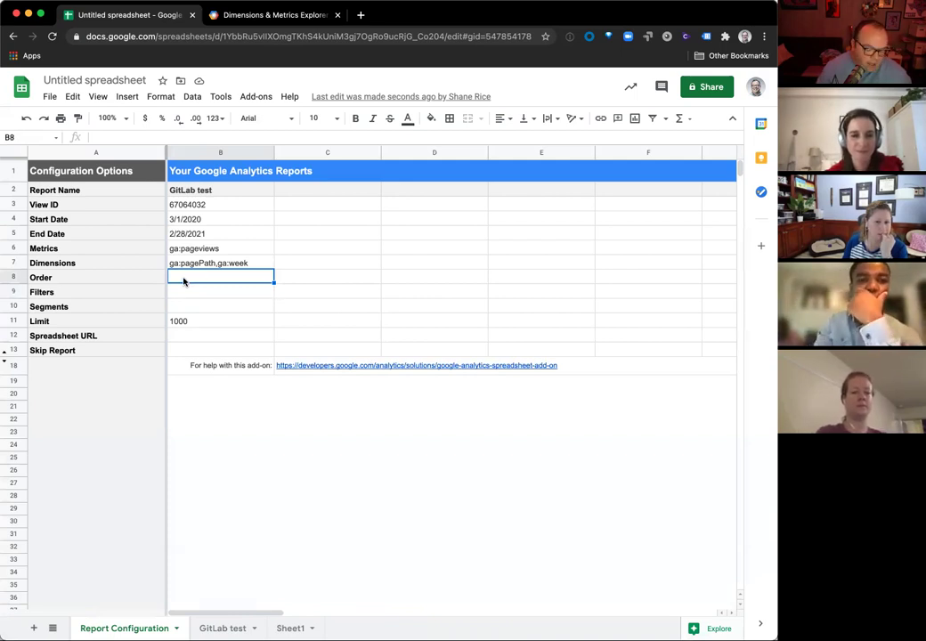
Step: Enter ga:pageviews as the report's Order value in cell B8
text(ga)
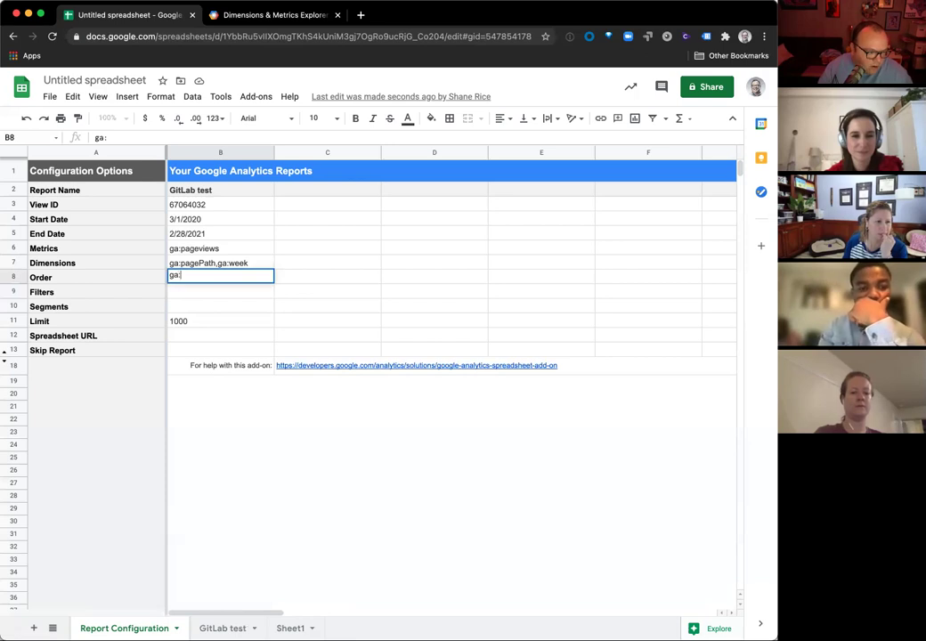
text(:pageviews)
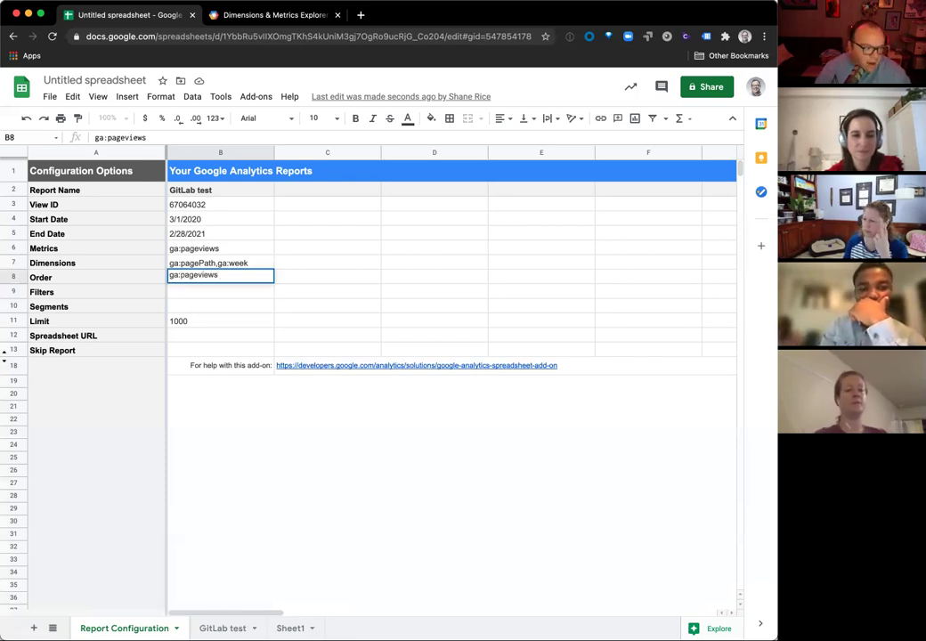
key(Left)
key(BackSpace)
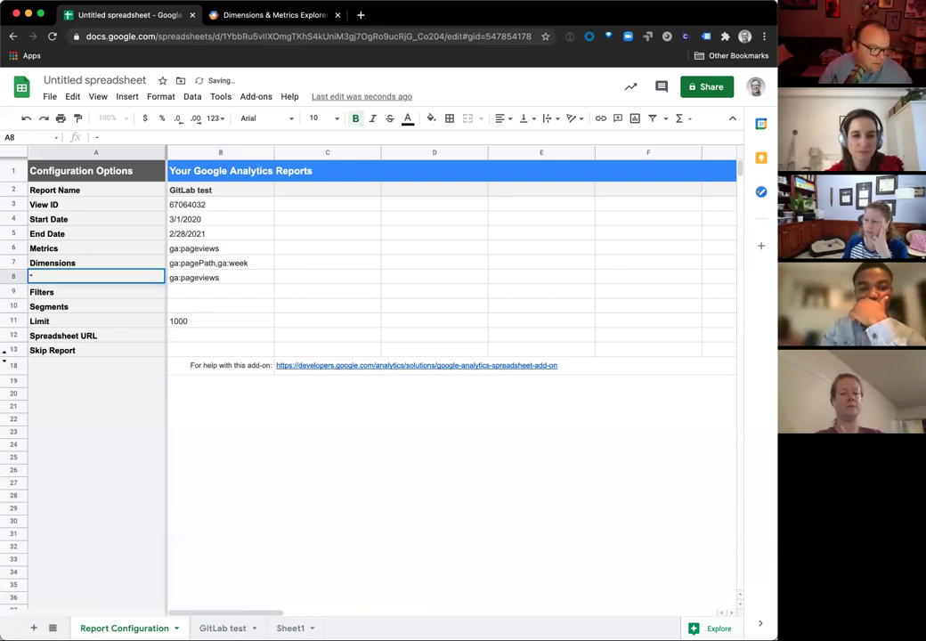
key(Escape)
click(198, 276)
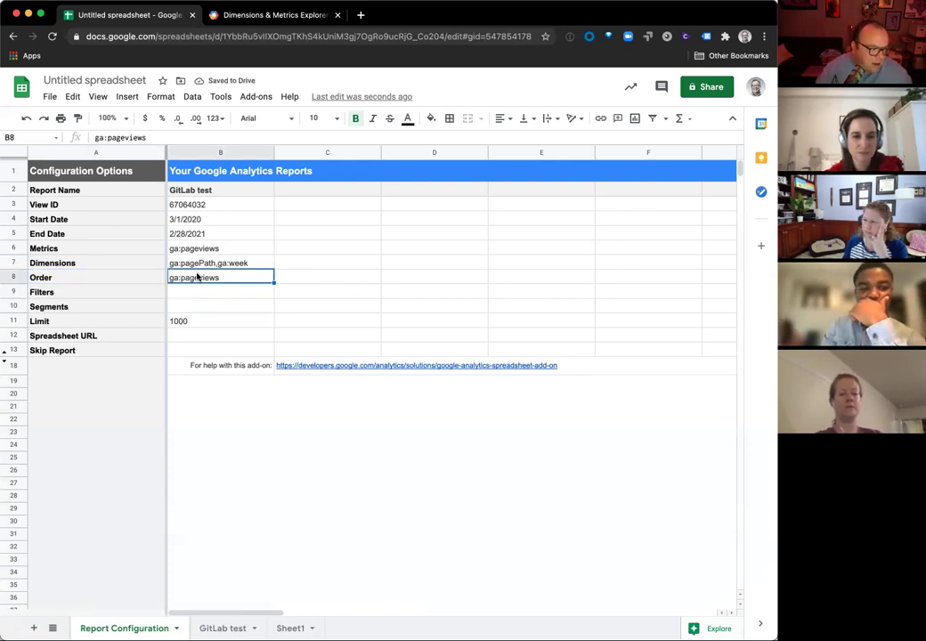
Step: Rerun the Google Analytics report and dismiss the status message
click(246, 98)
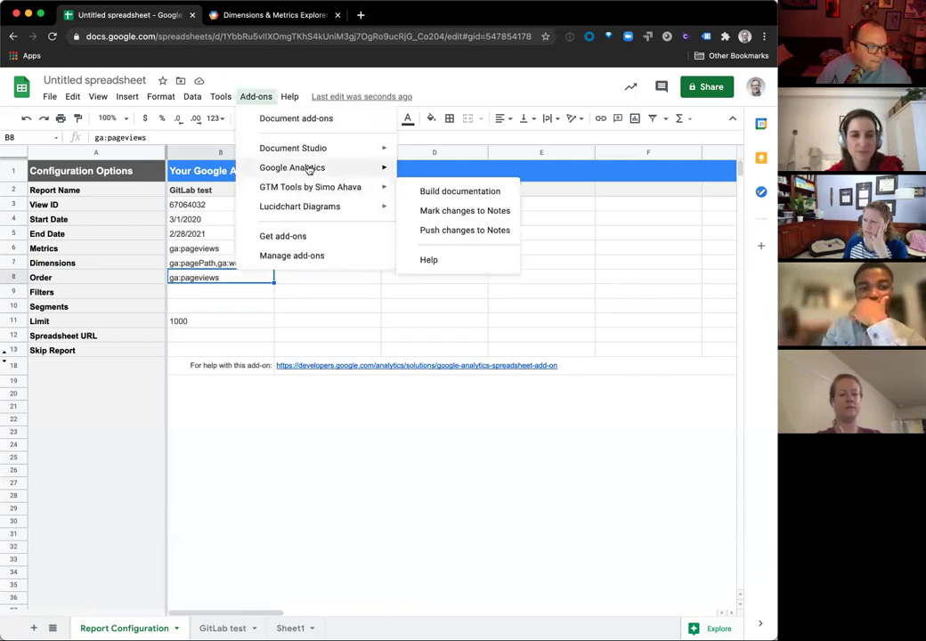
mouse_move(303, 167)
click(423, 191)
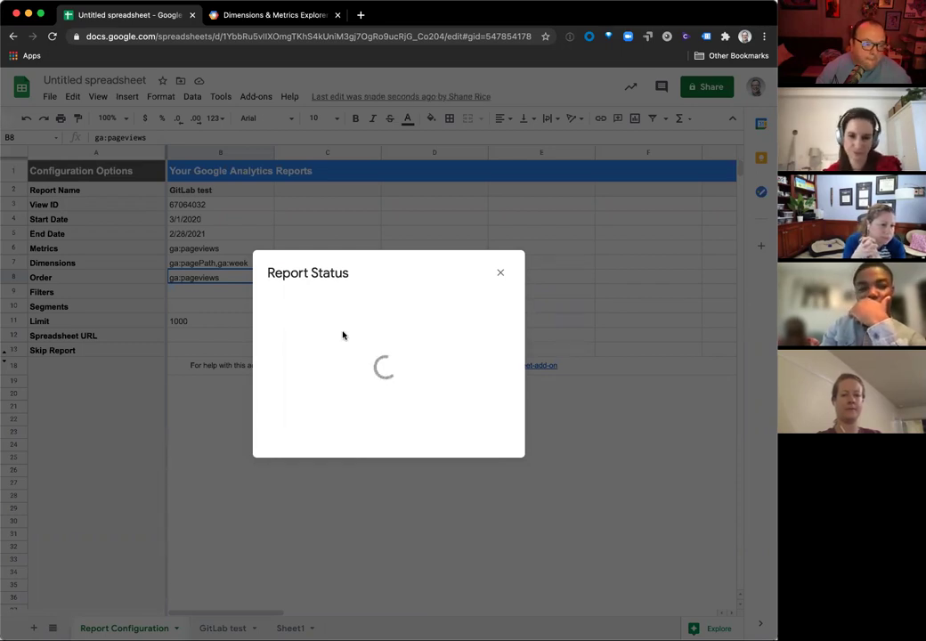
click(289, 336)
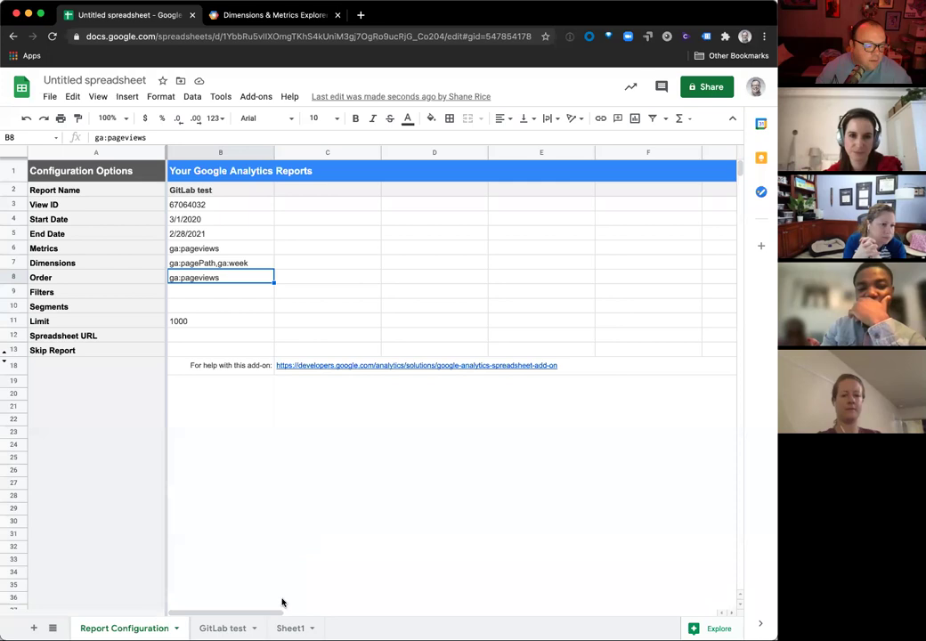
Step: Add a leading minus in B8 so the Order becomes -ga:pageviews
click(222, 629)
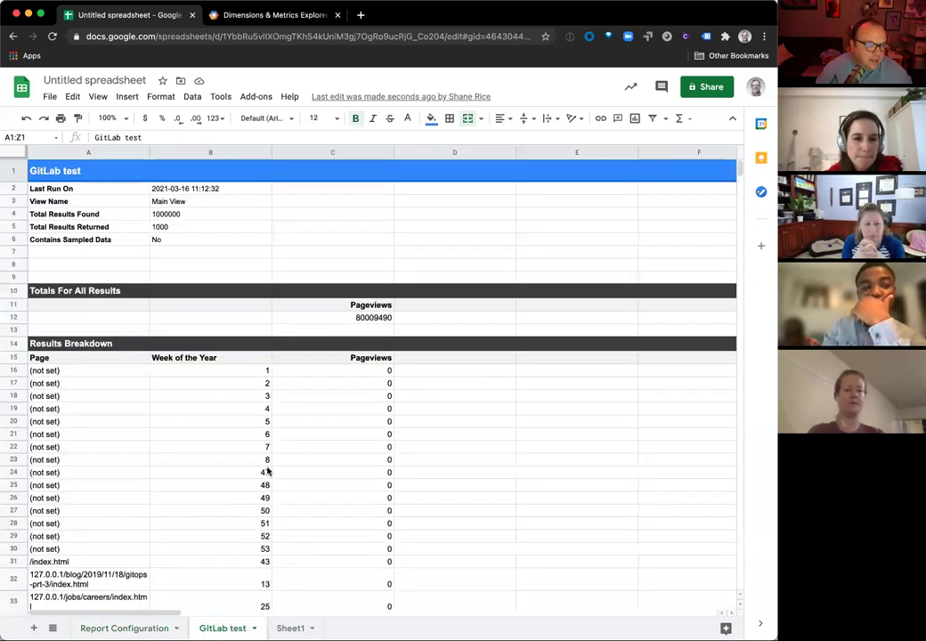
click(151, 629)
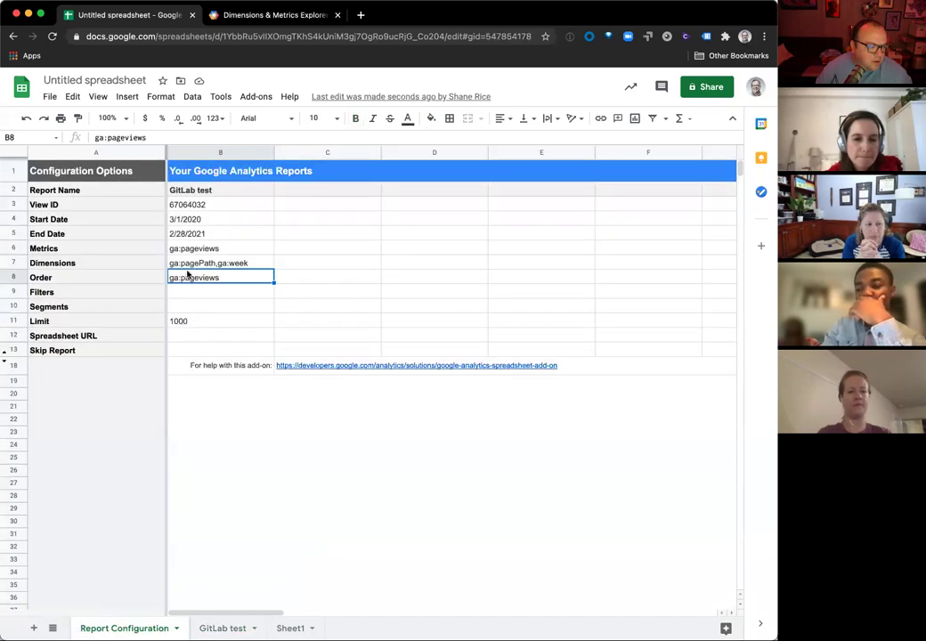
double_click(176, 278)
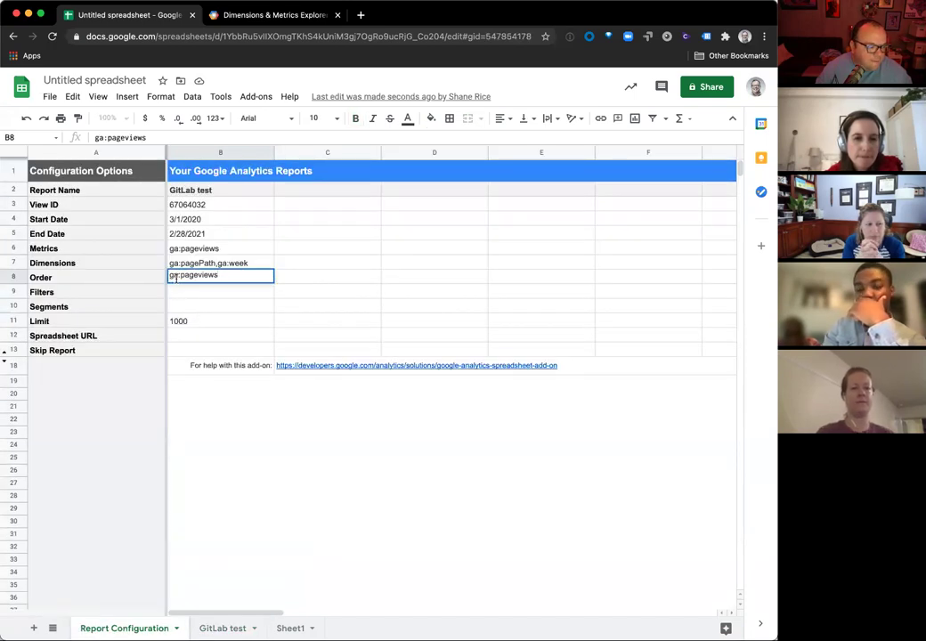
text(-)
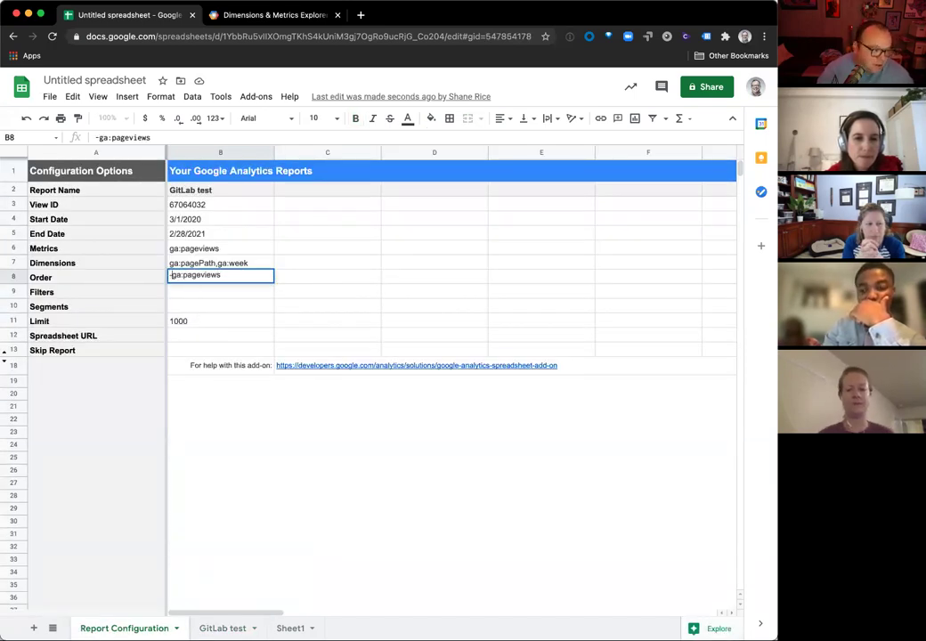
click(252, 98)
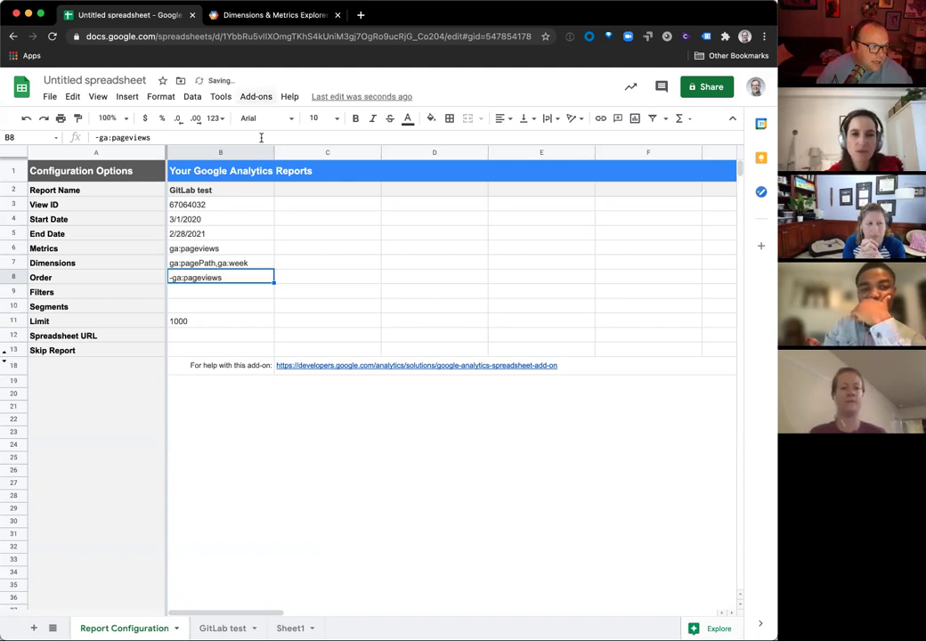
Step: Rerun the Google Analytics report and view the refreshed GitLab test results
click(252, 98)
mouse_move(374, 169)
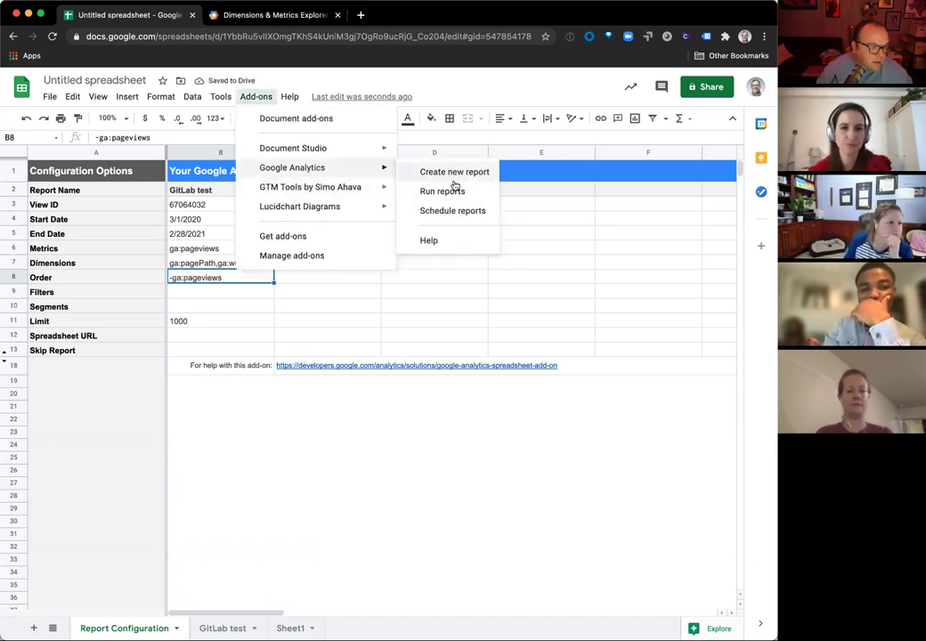
click(454, 191)
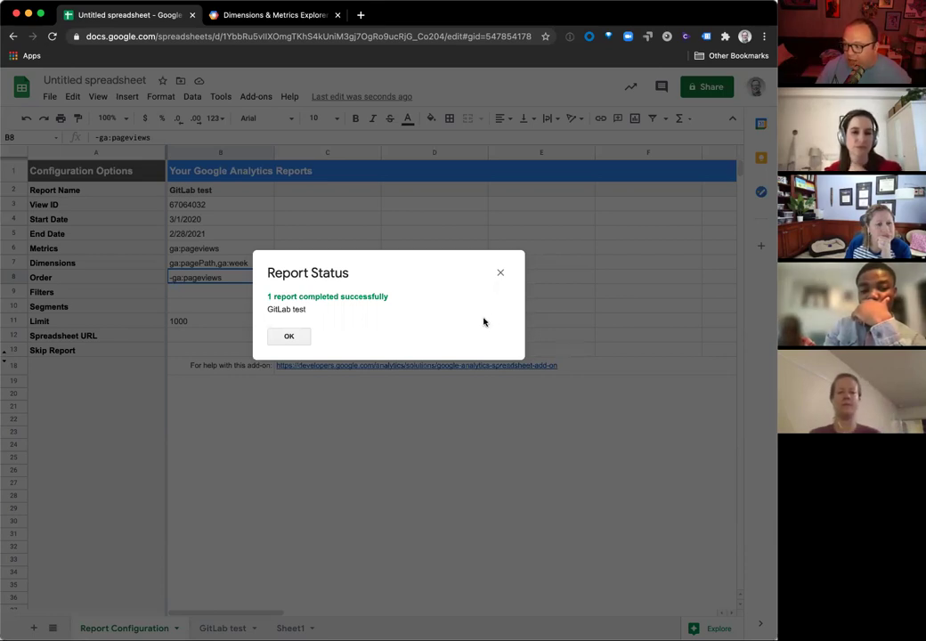
click(283, 336)
click(211, 630)
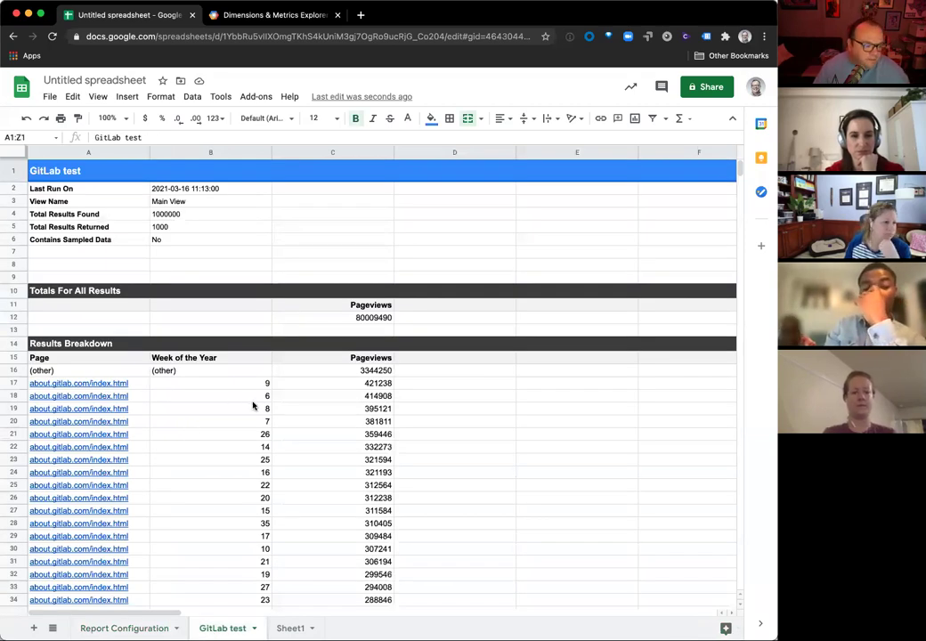
Step: Inspect the ranked results: about.gitlab.com/index.html leads with week 9 at 421238 pageviews
click(61, 373)
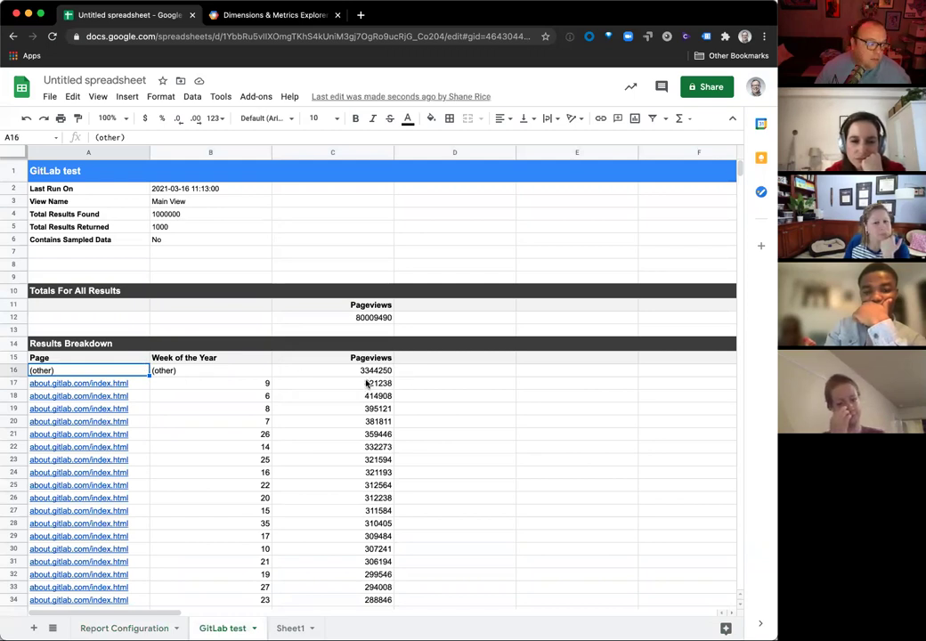
scroll(366, 383, down, 2)
click(126, 338)
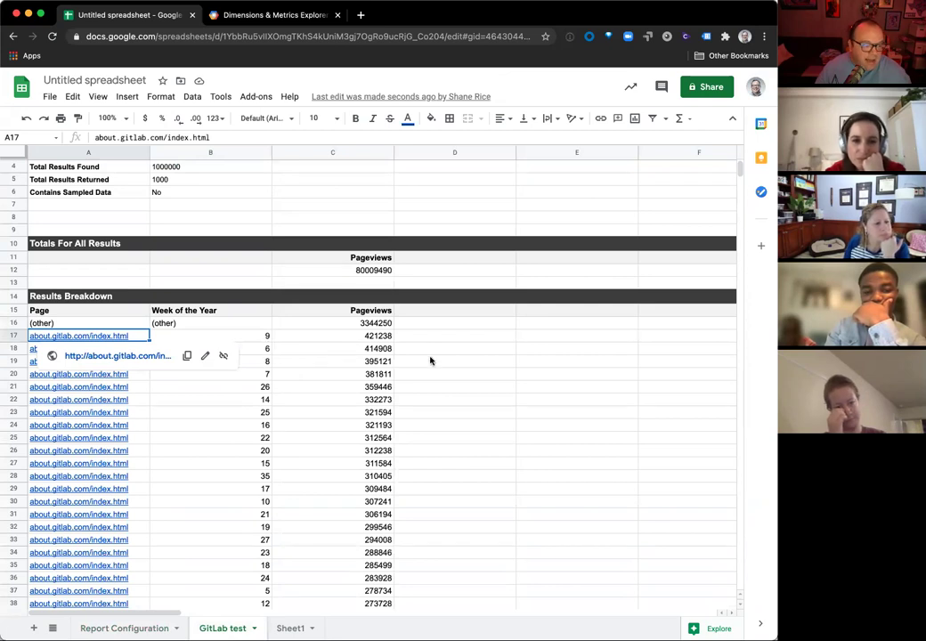
scroll(369, 339, down, 1)
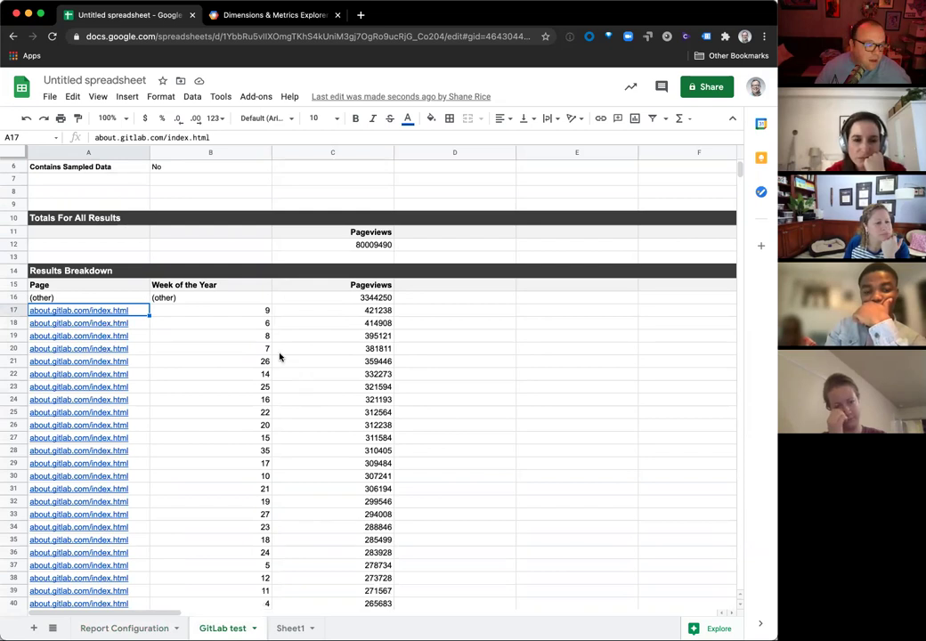
click(259, 312)
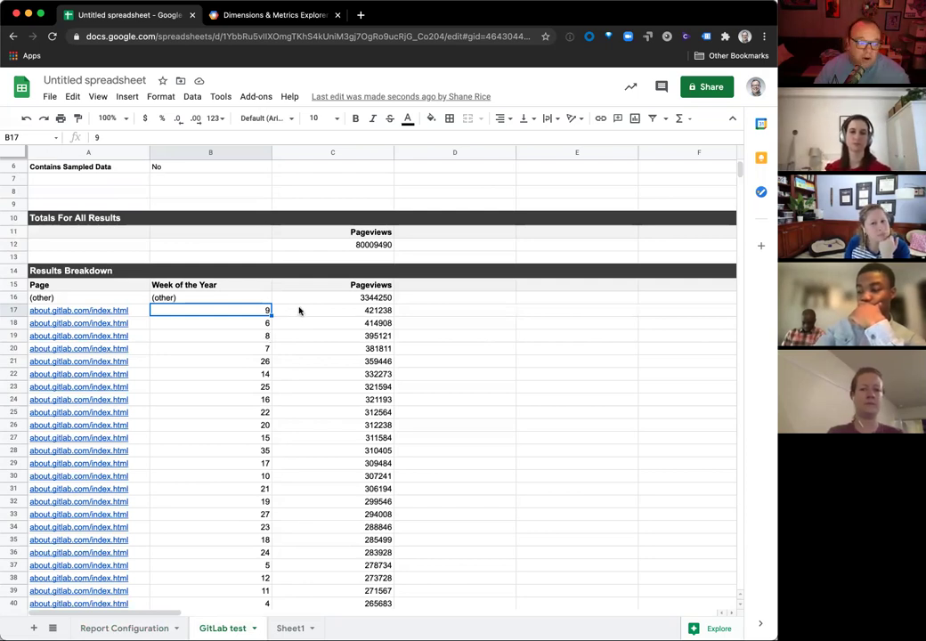
click(379, 314)
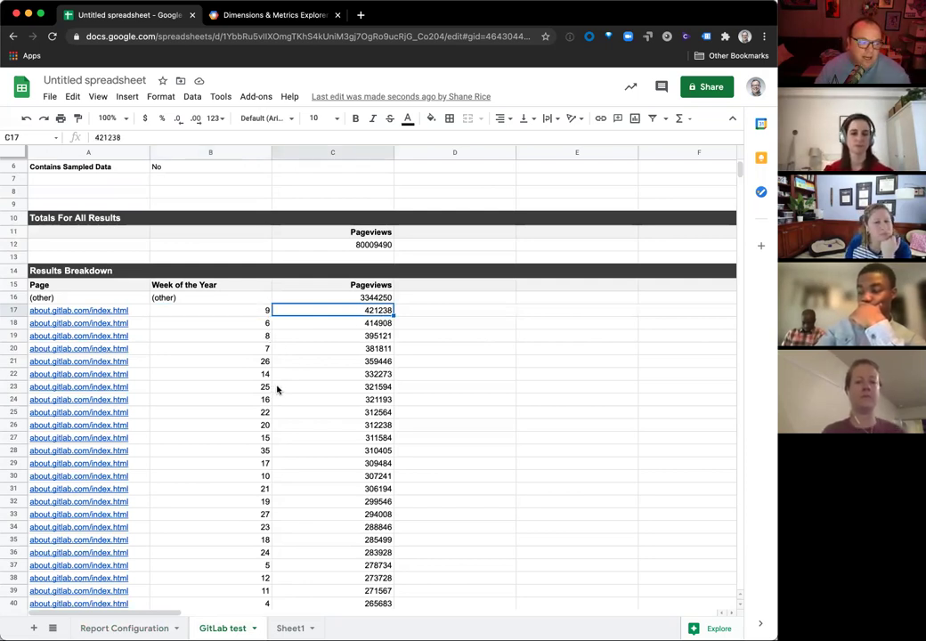
scroll(279, 386, down, 2)
scroll(281, 384, down, 4)
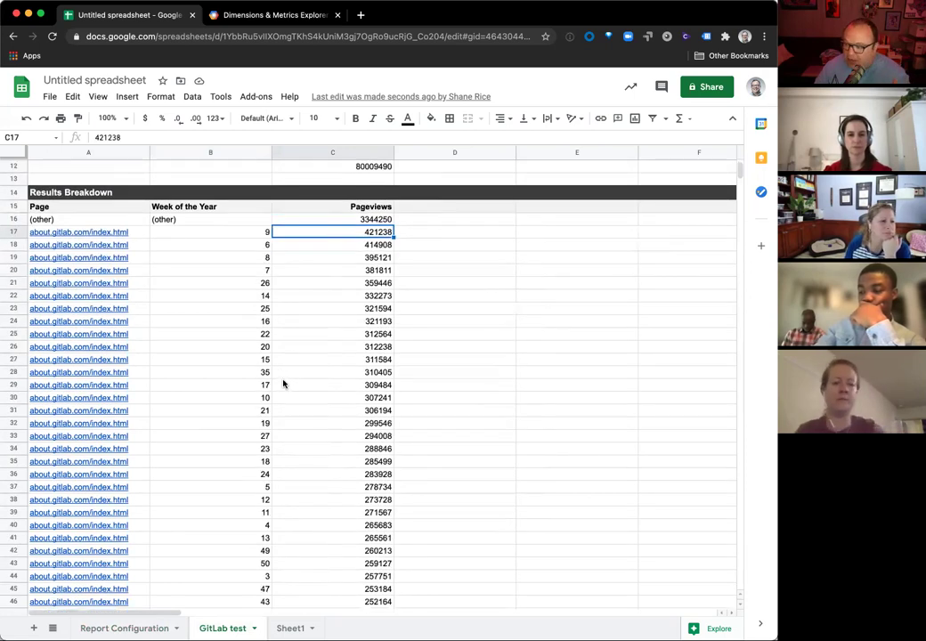
scroll(283, 383, down, 10)
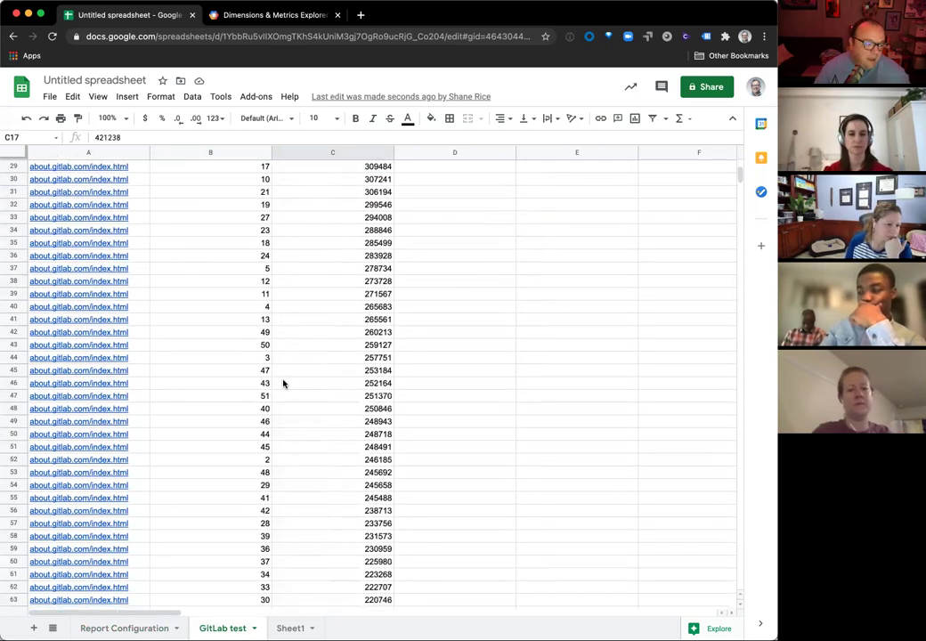
scroll(283, 382, up, 18)
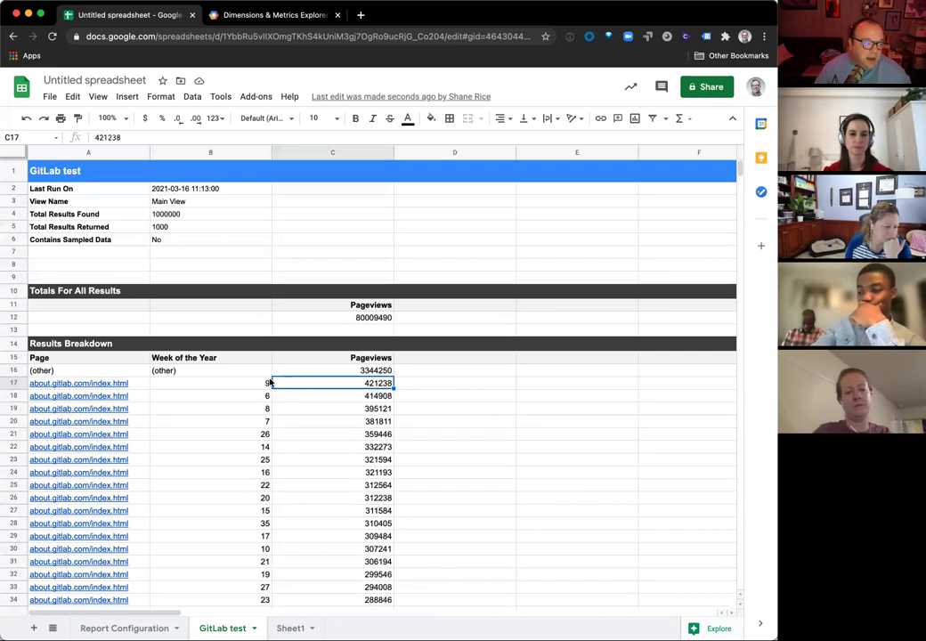
mouse_move(113, 392)
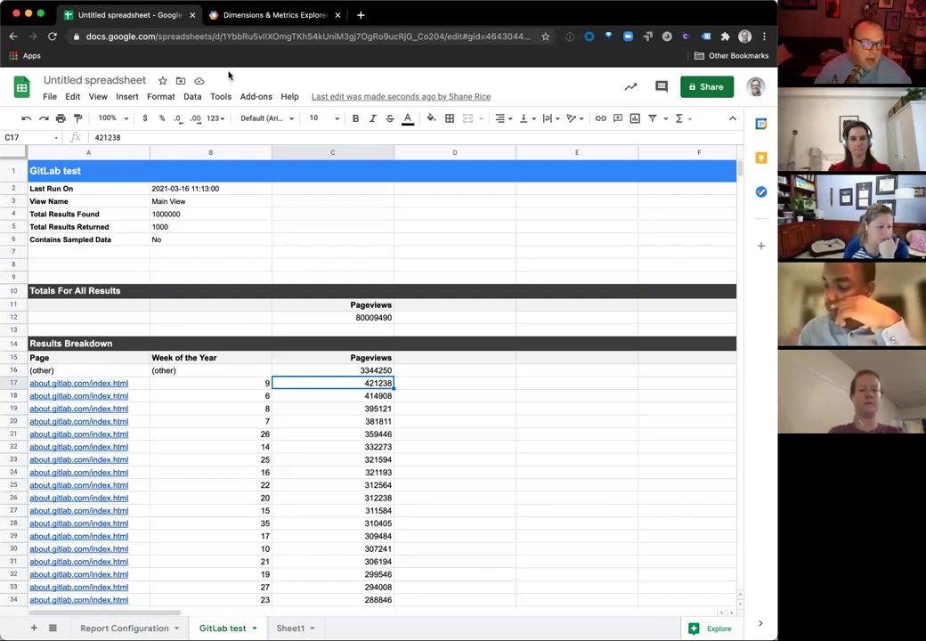
click(244, 95)
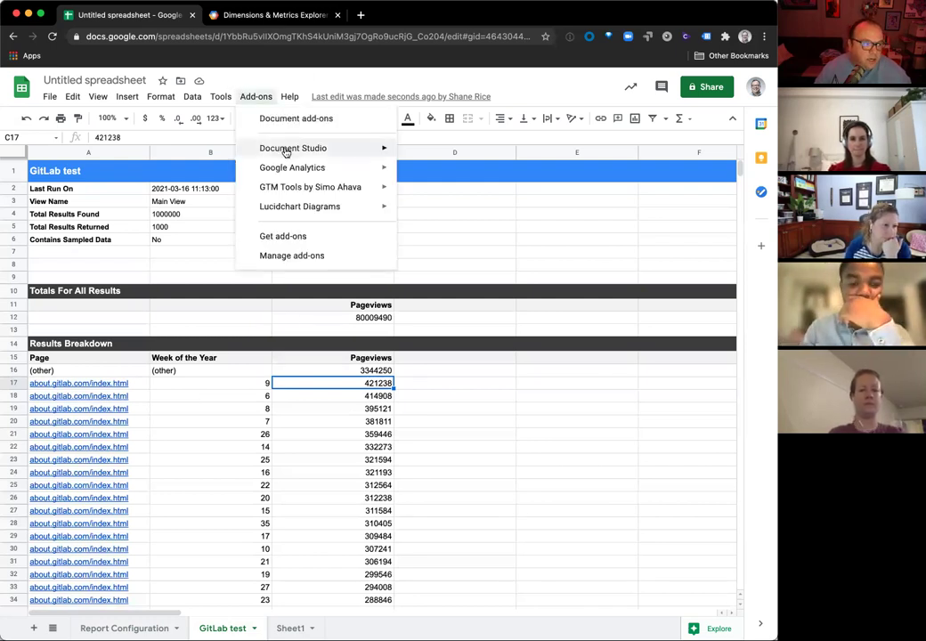
mouse_move(304, 177)
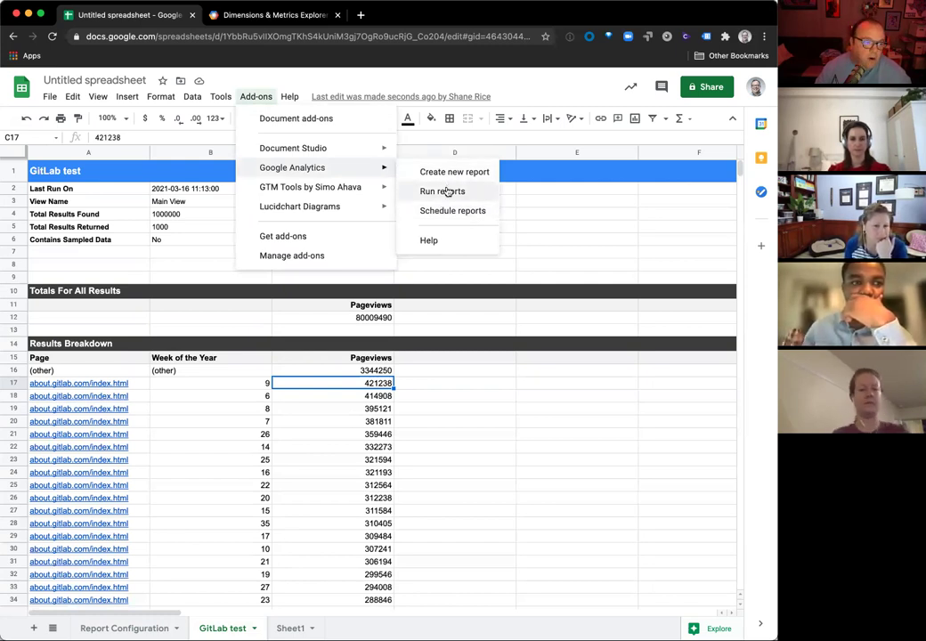
click(449, 210)
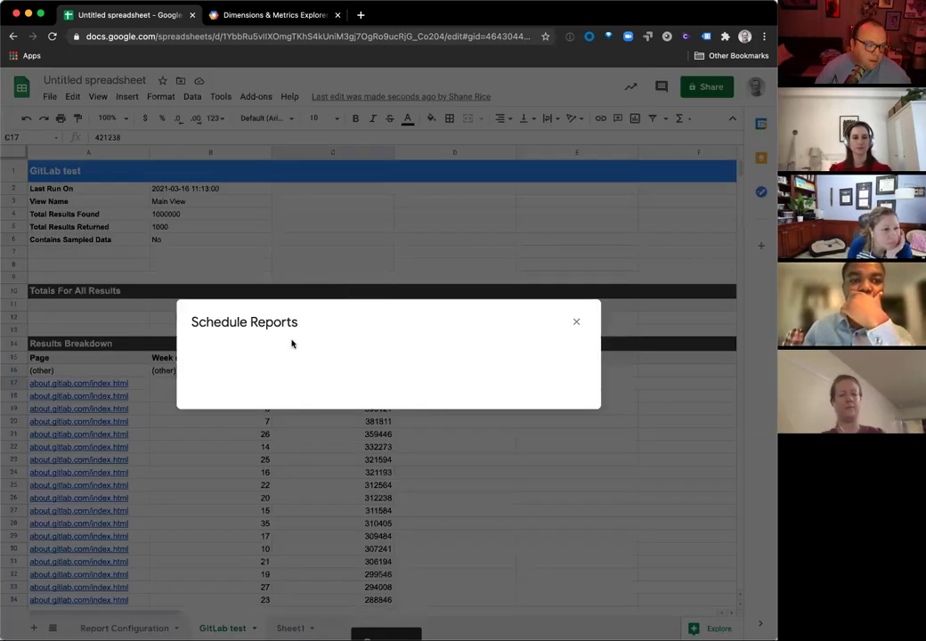
click(208, 354)
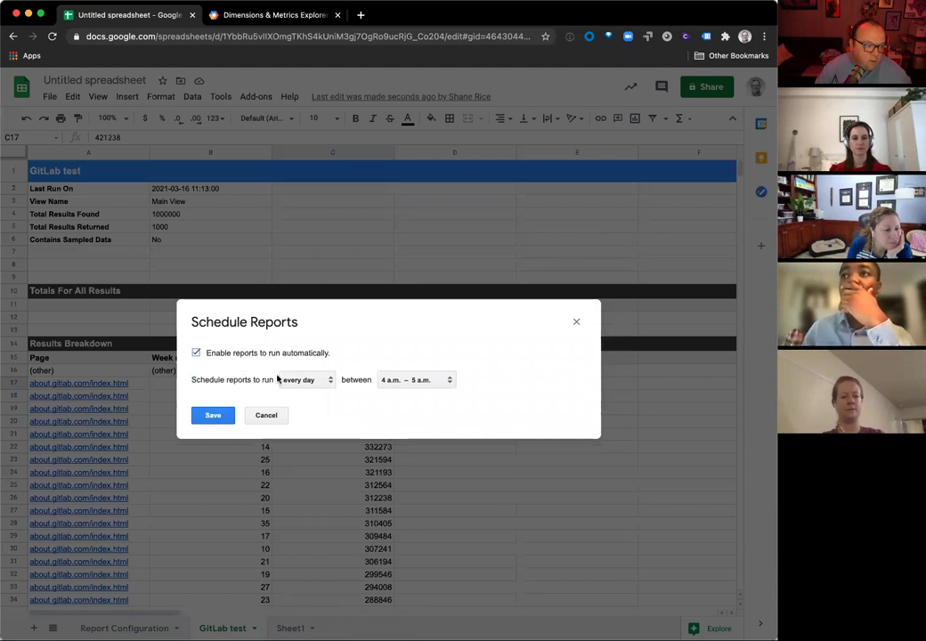
click(314, 385)
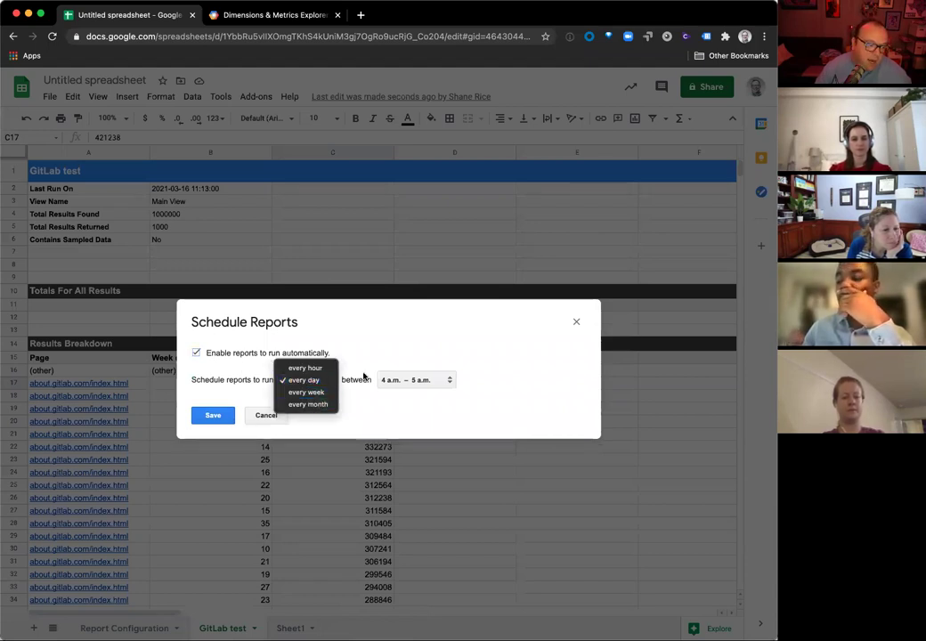
click(392, 363)
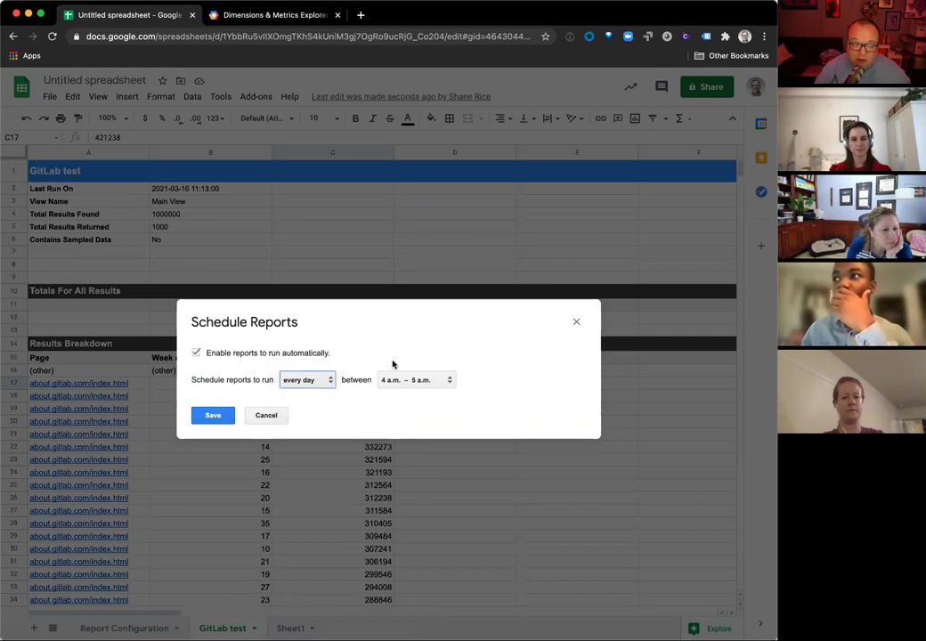
click(322, 386)
click(318, 393)
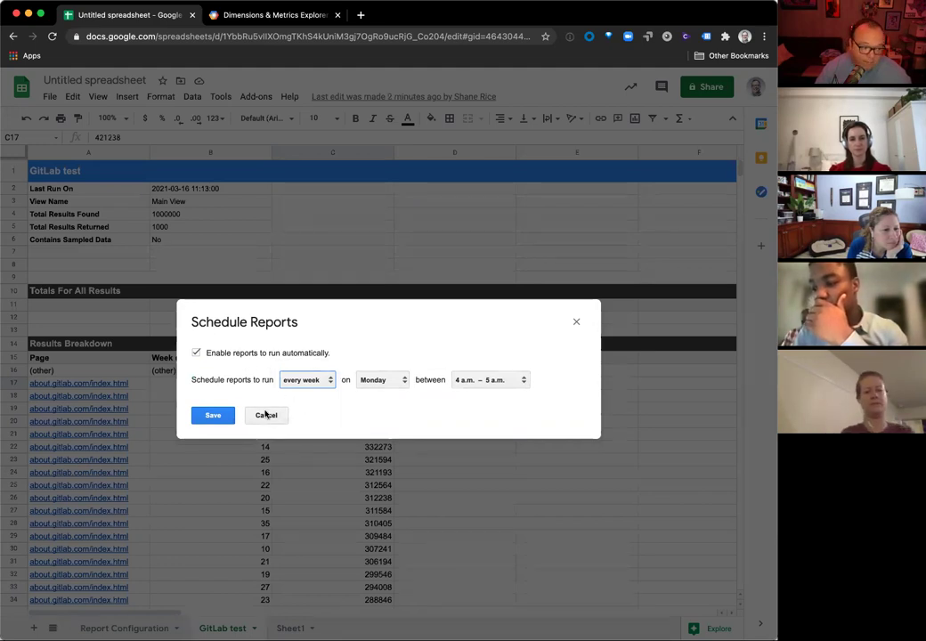
click(265, 415)
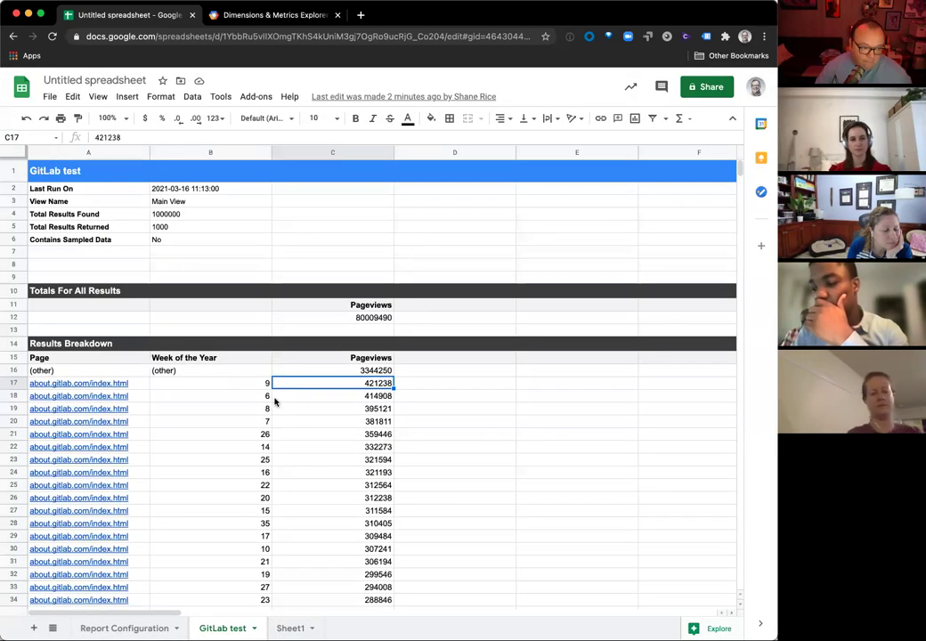
click(361, 15)
Step: Create a new blank spreadsheet via sheets.new and start =IMPORTRANGE in cell A1
text(sheets)
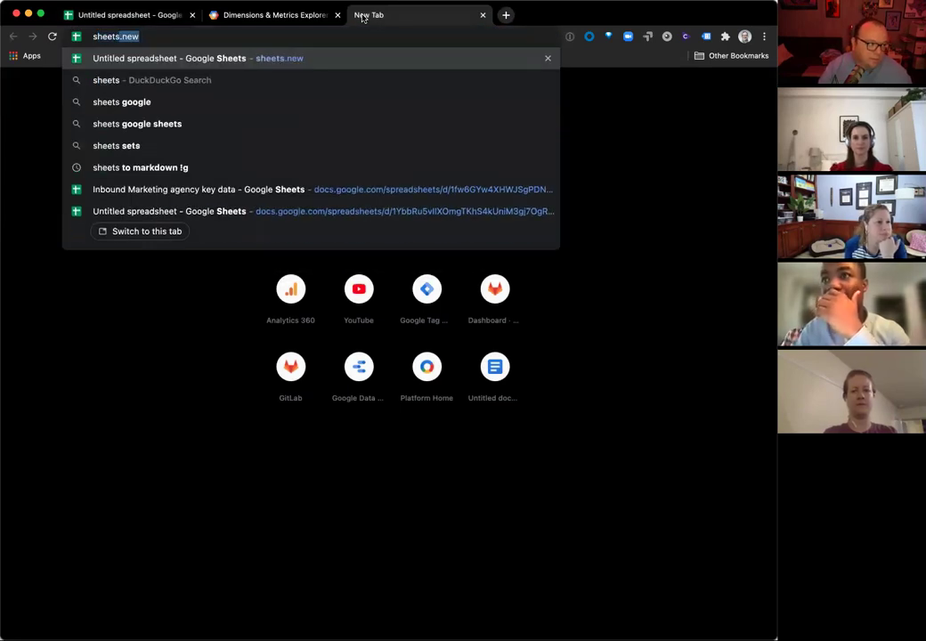
key(Return)
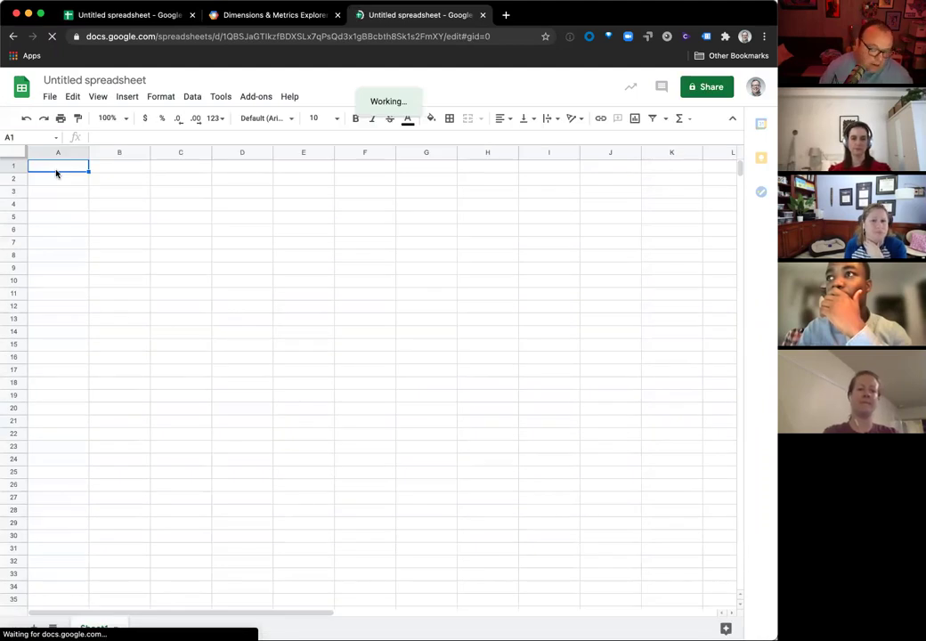
text(=import)
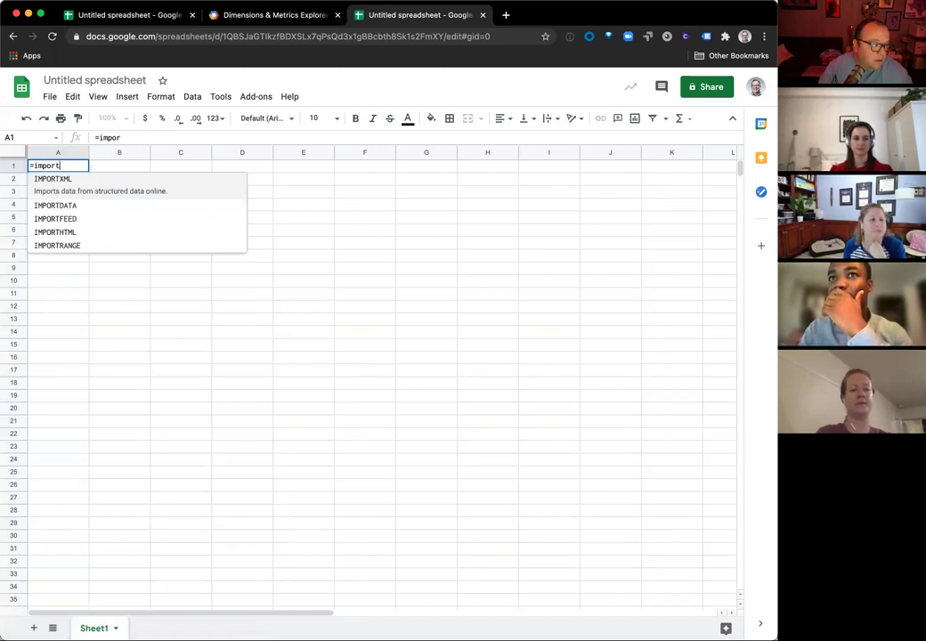
text(range)
key(Tab)
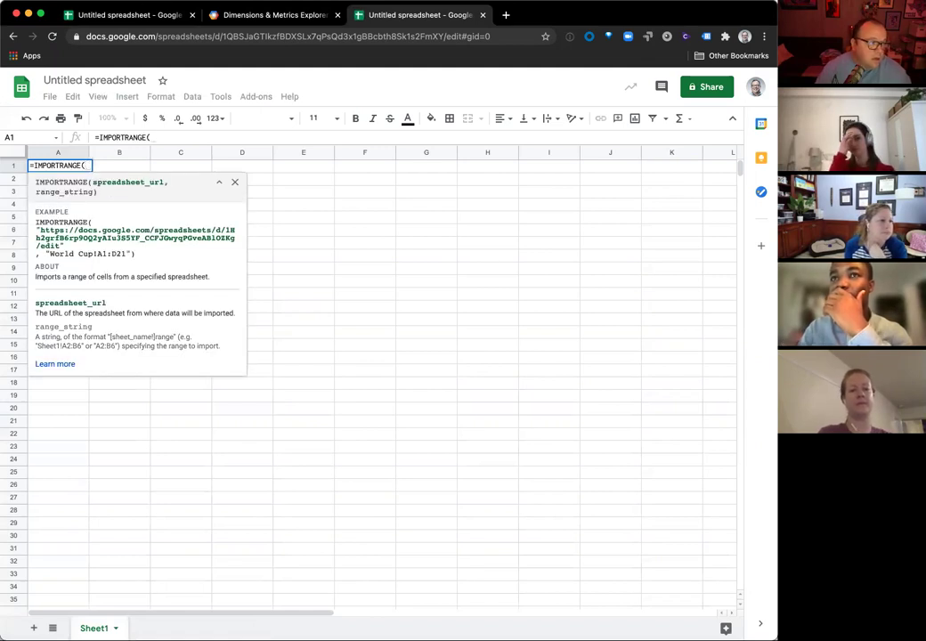
Step: Copy the GitLab test report spreadsheet's web address for the formula
click(133, 15)
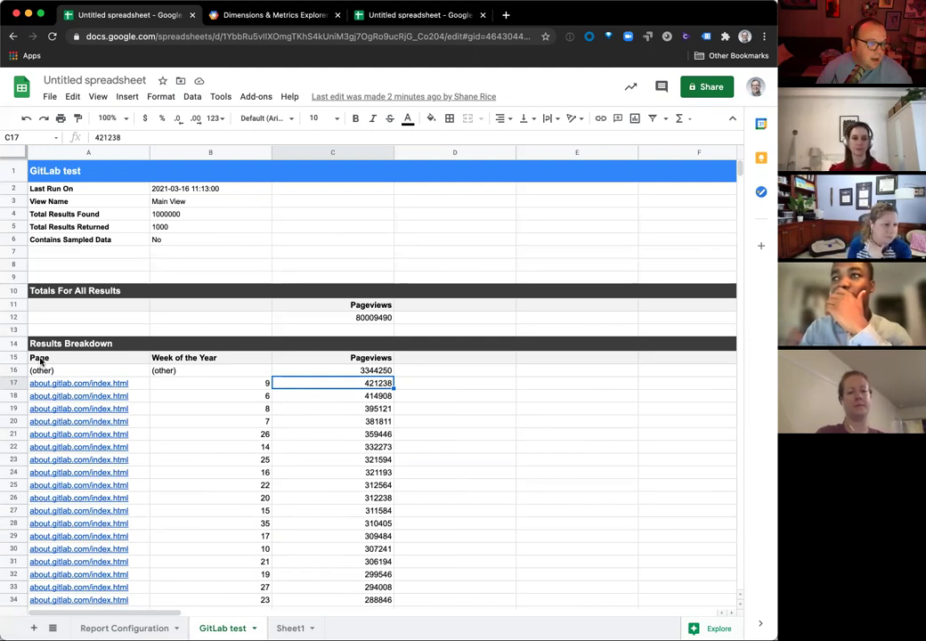
click(40, 359)
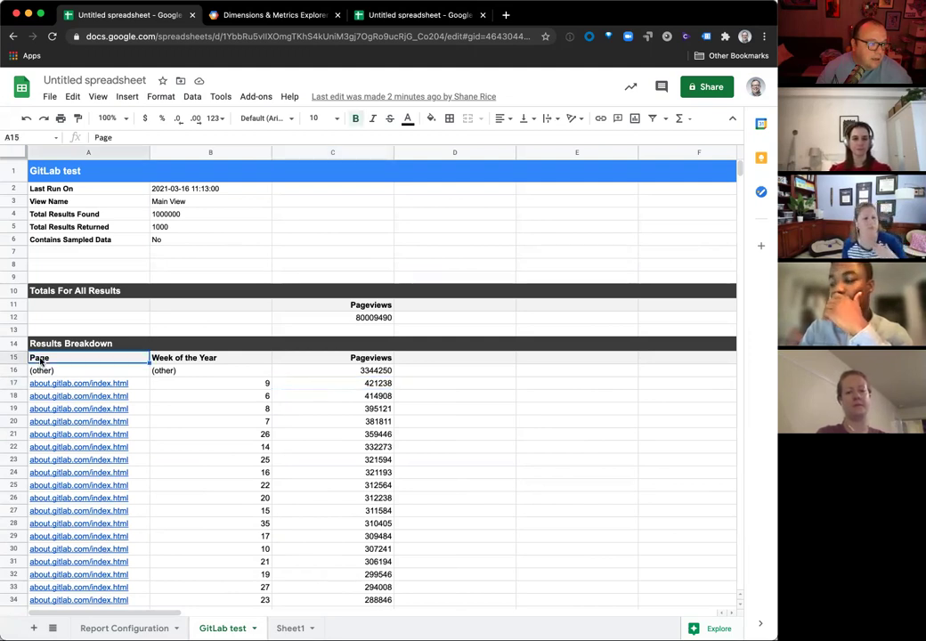
click(398, 16)
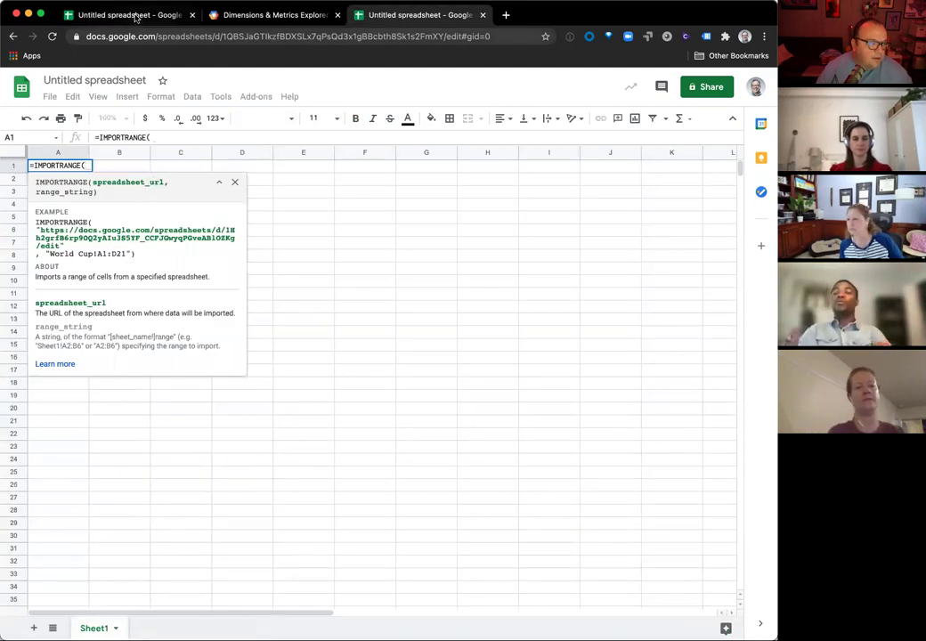
click(136, 16)
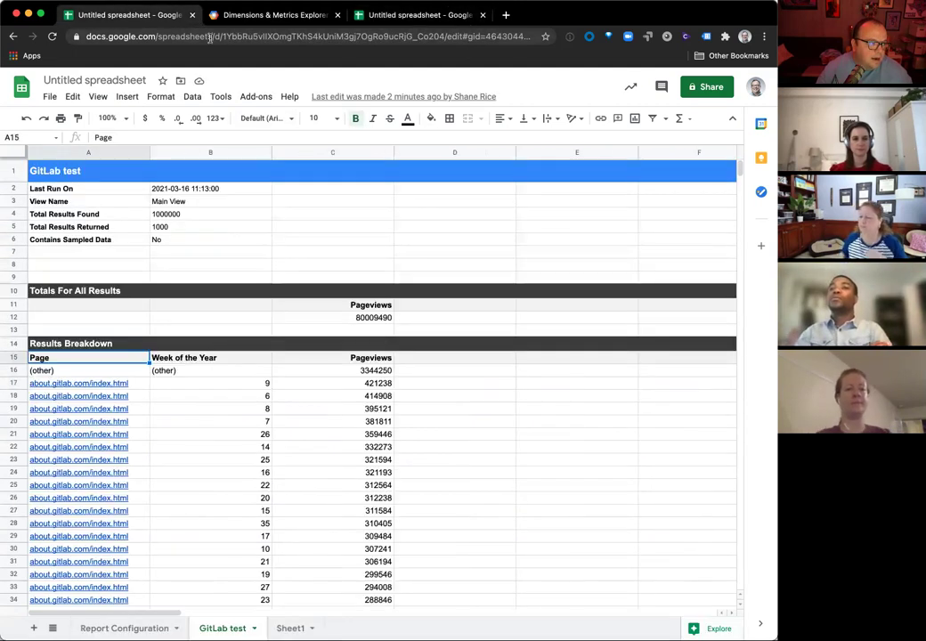
click(439, 34)
click(357, 27)
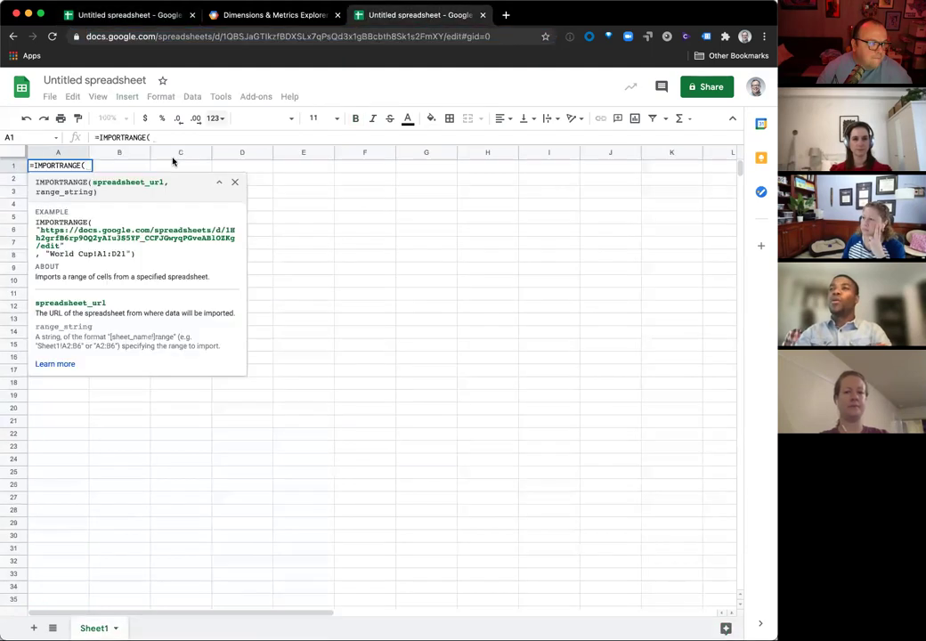
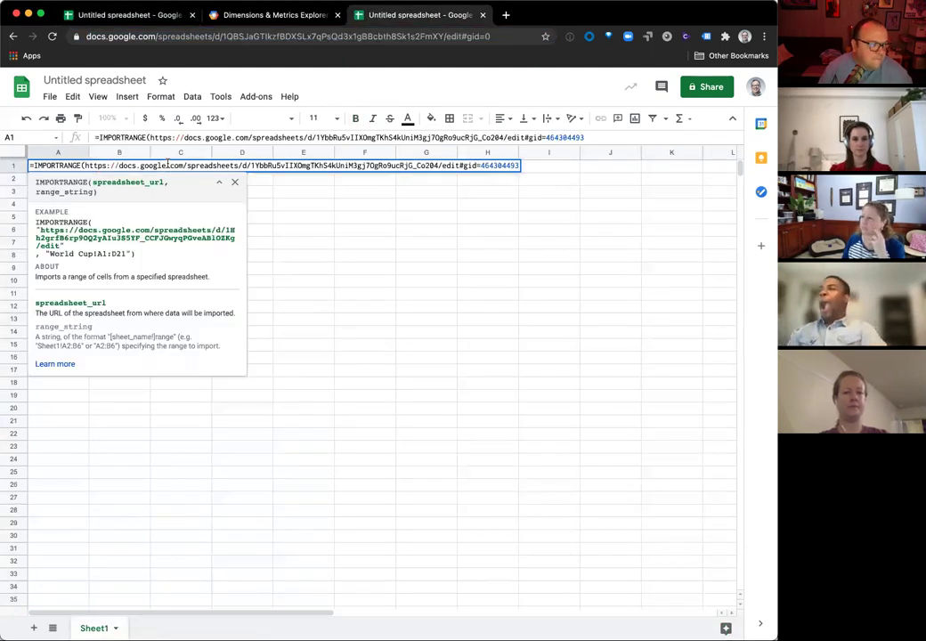
Step: Paste the report URL and add the range "GitLab Test!a16:d" to IMPORTRANGE
text(, )
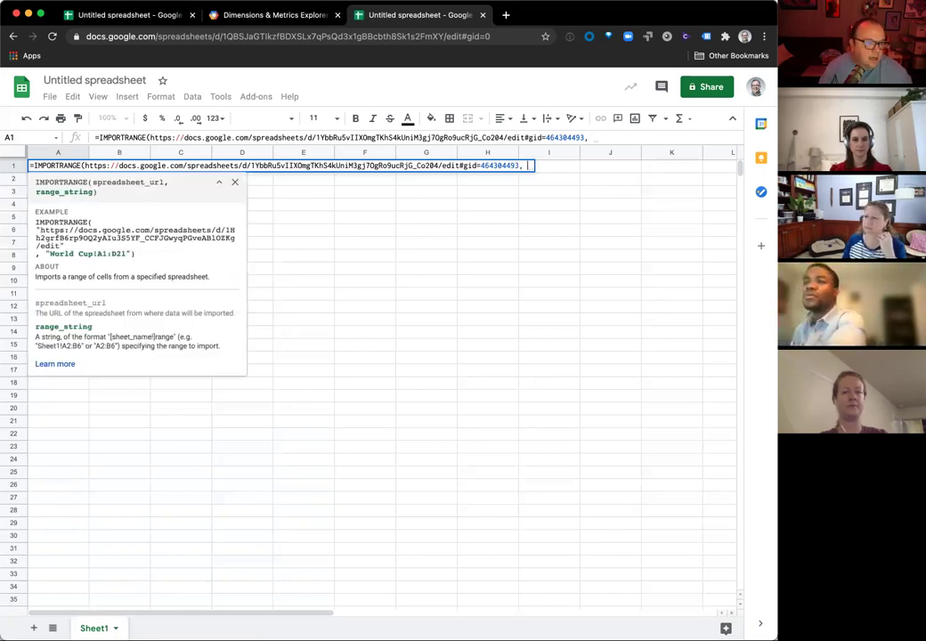
text("GitLAB)
key(BackSpace)
key(BackSpace)
text(ab Test!a)
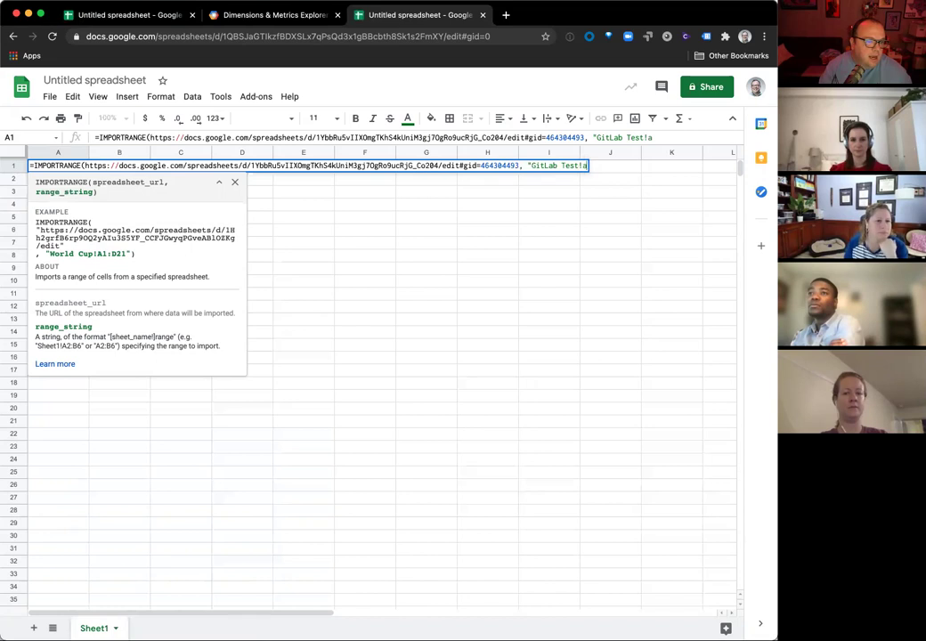
text(16:)
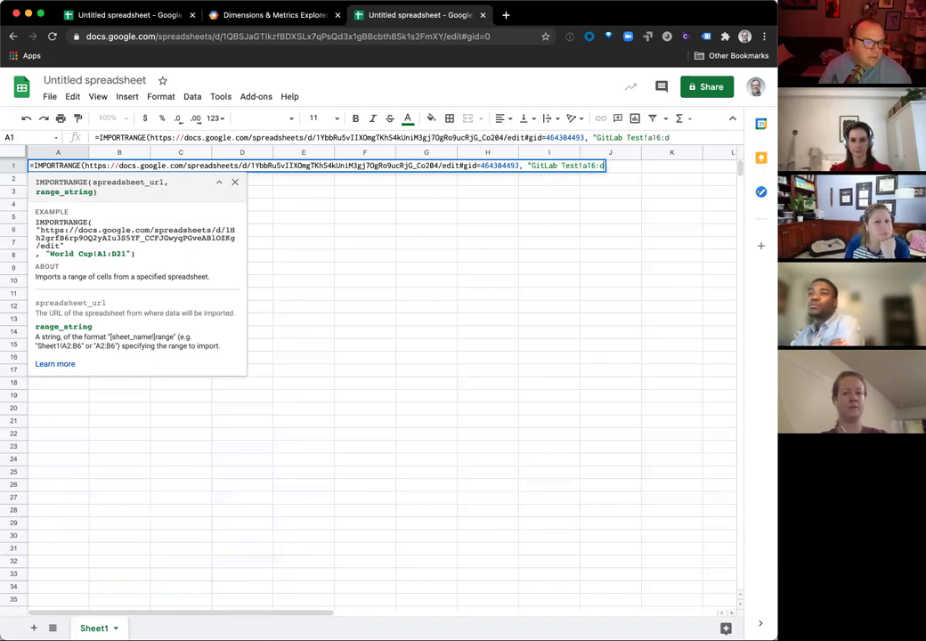
text(d"))
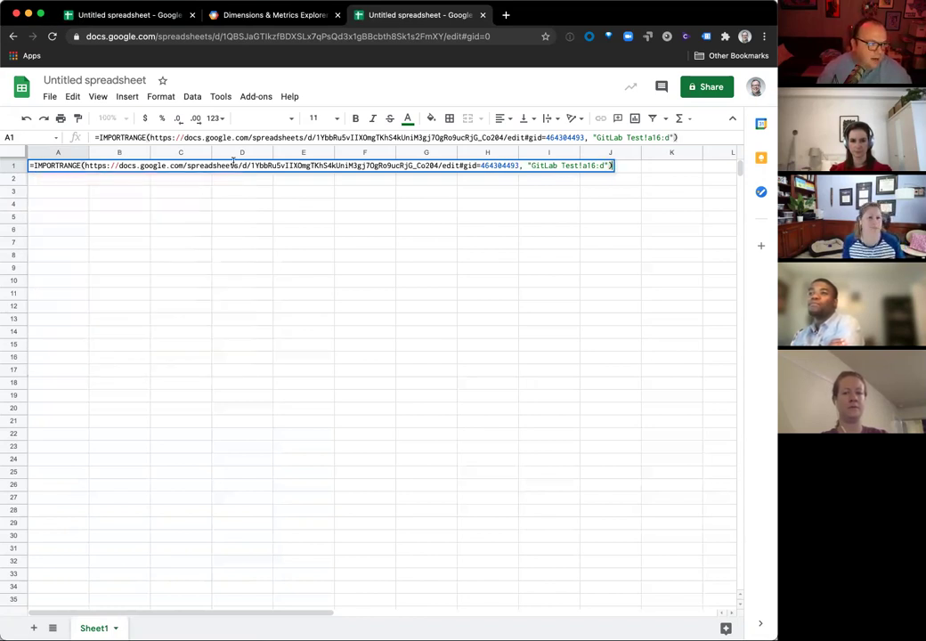
Step: Strip the https address prefix down to the spreadsheet key and commit the formula
drag(250, 165, 84, 165)
key(BackSpace)
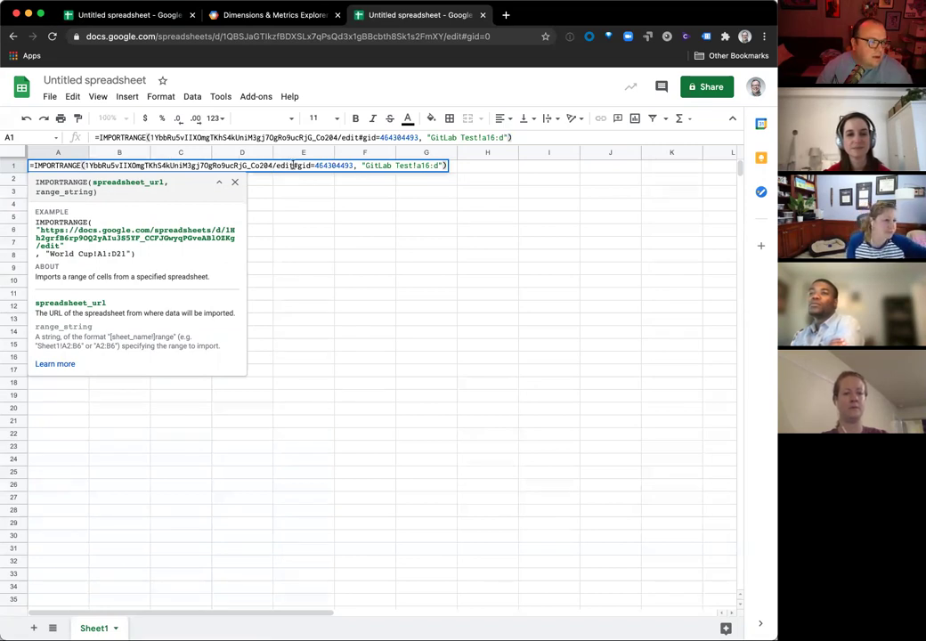
click(447, 167)
key(Left)
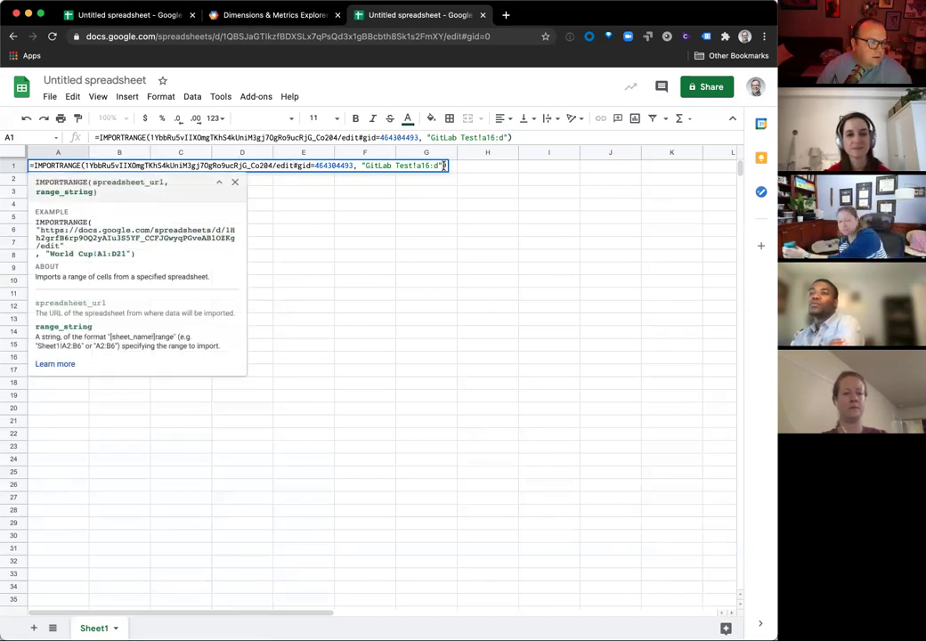
key(Right)
key(Return)
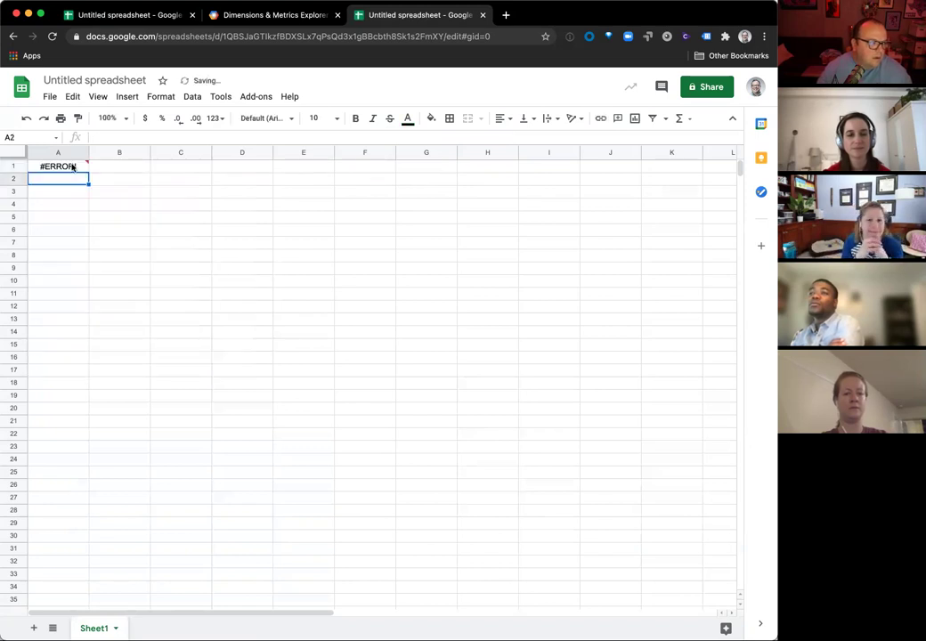
click(72, 167)
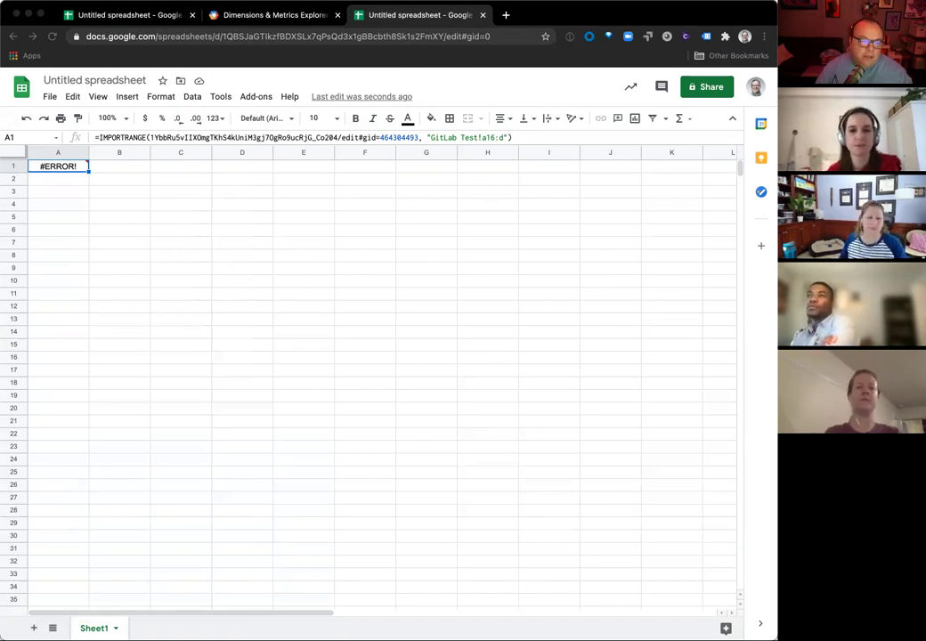
click(205, 54)
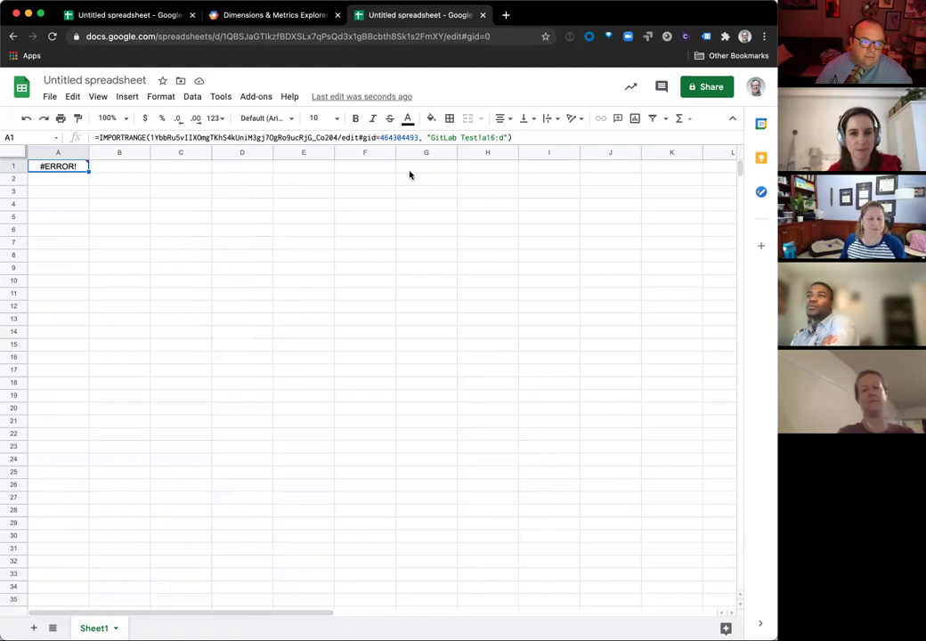
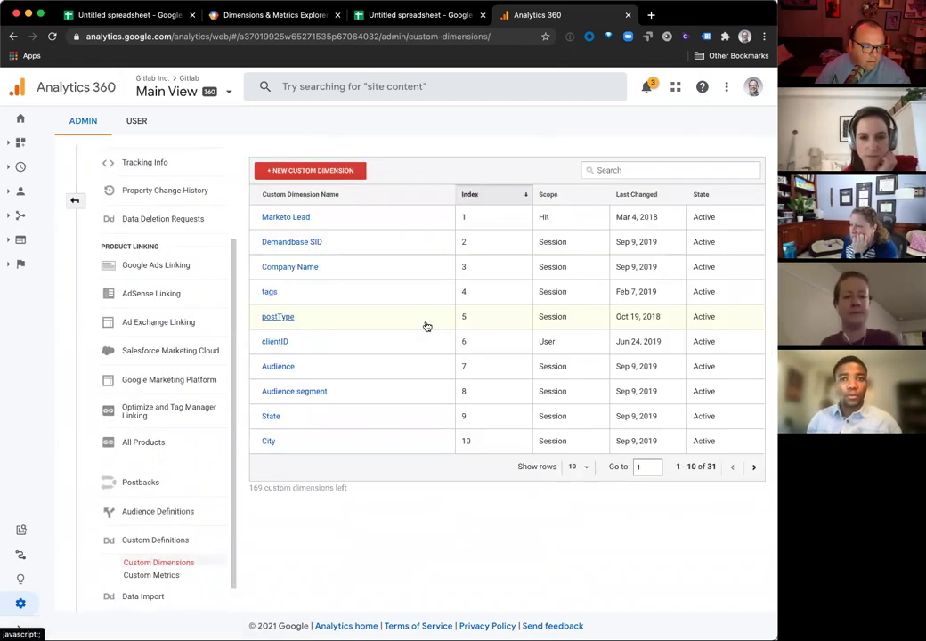
Step: Show 50 rows of custom dimensions and scroll down to index 31, BlogCategory
click(587, 469)
click(576, 527)
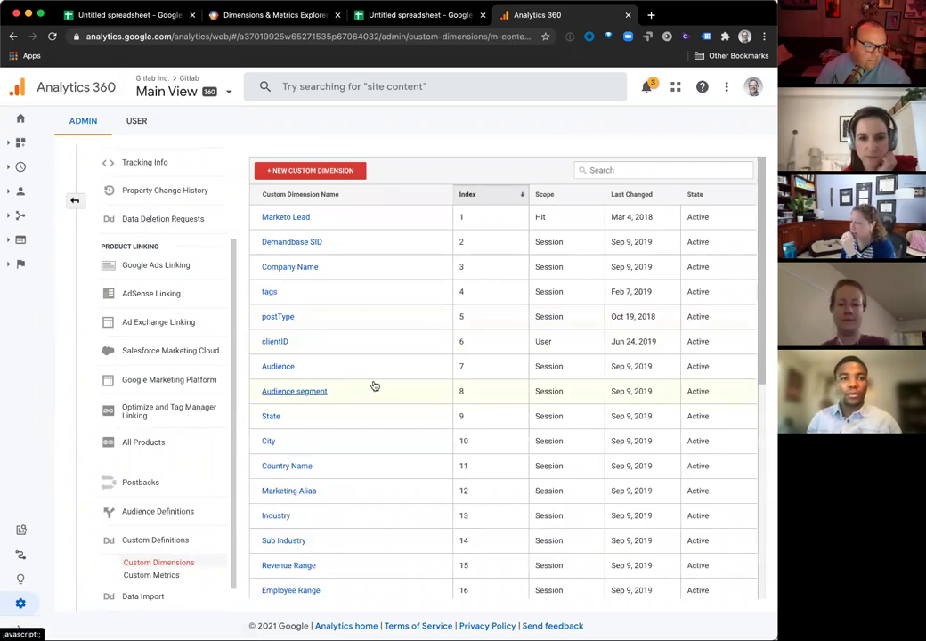
scroll(416, 389, down, 3)
scroll(416, 389, up, 3)
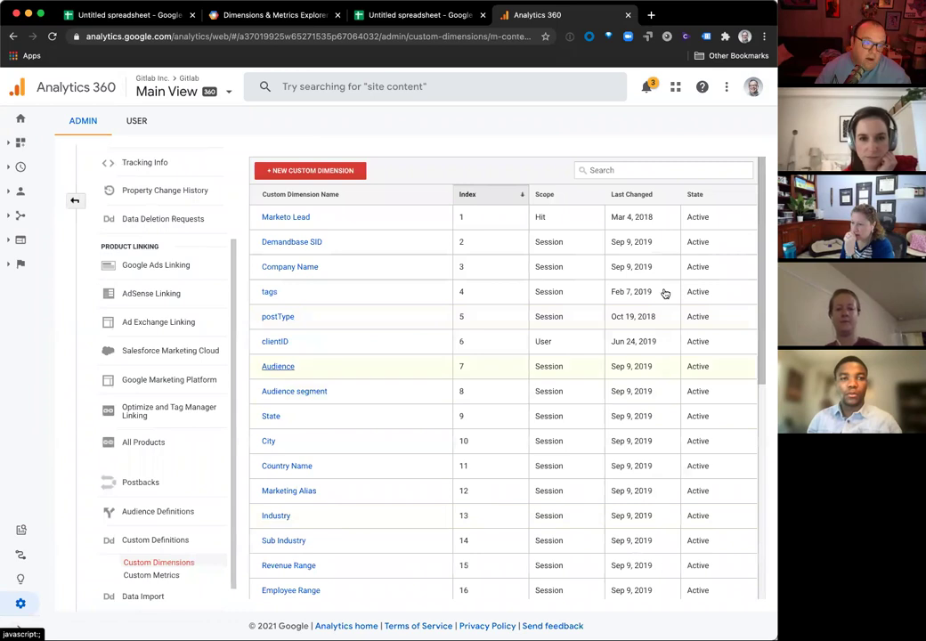
scroll(565, 409, down, 5)
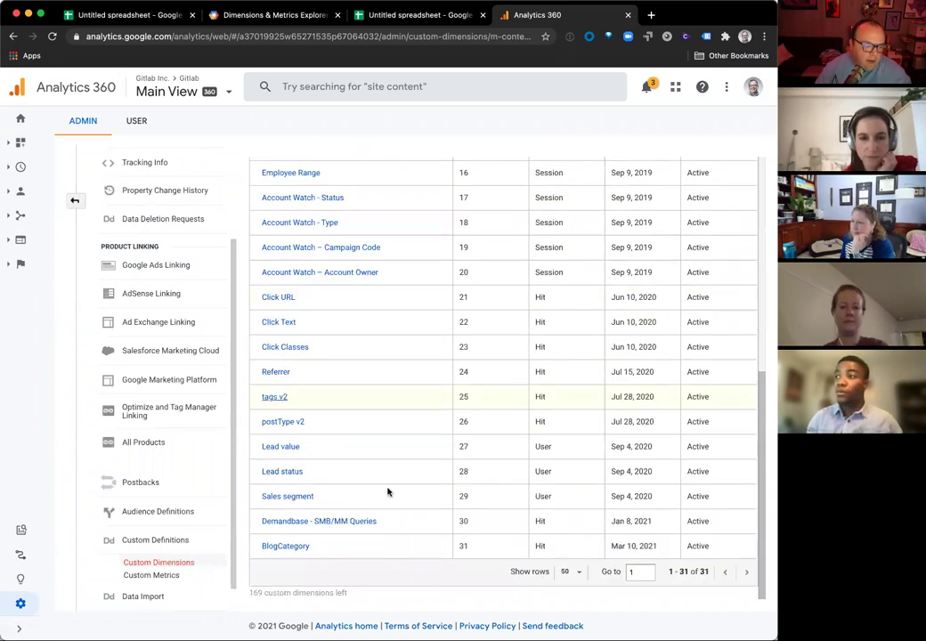
scroll(461, 493, up, 5)
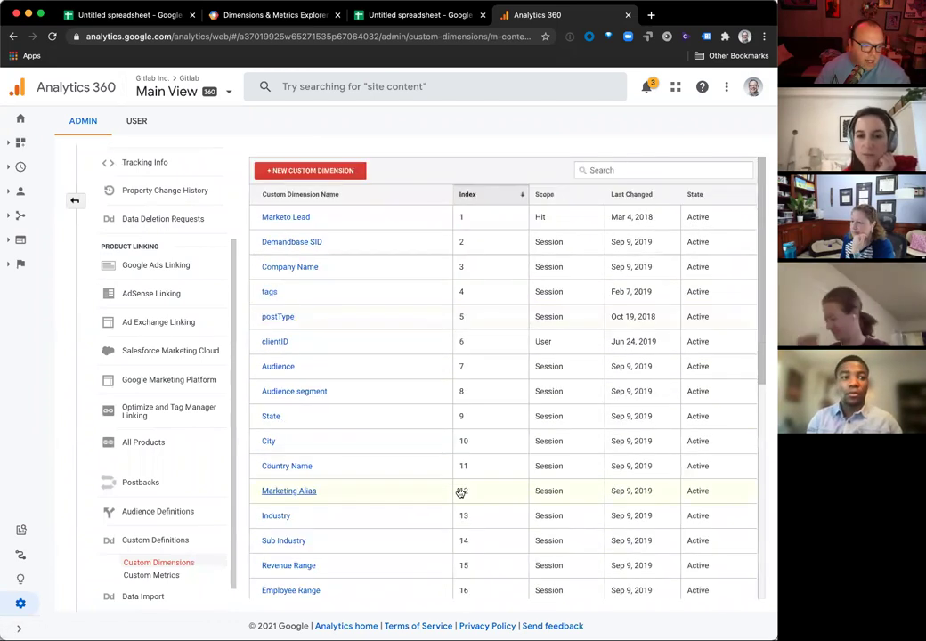
scroll(491, 360, down, 5)
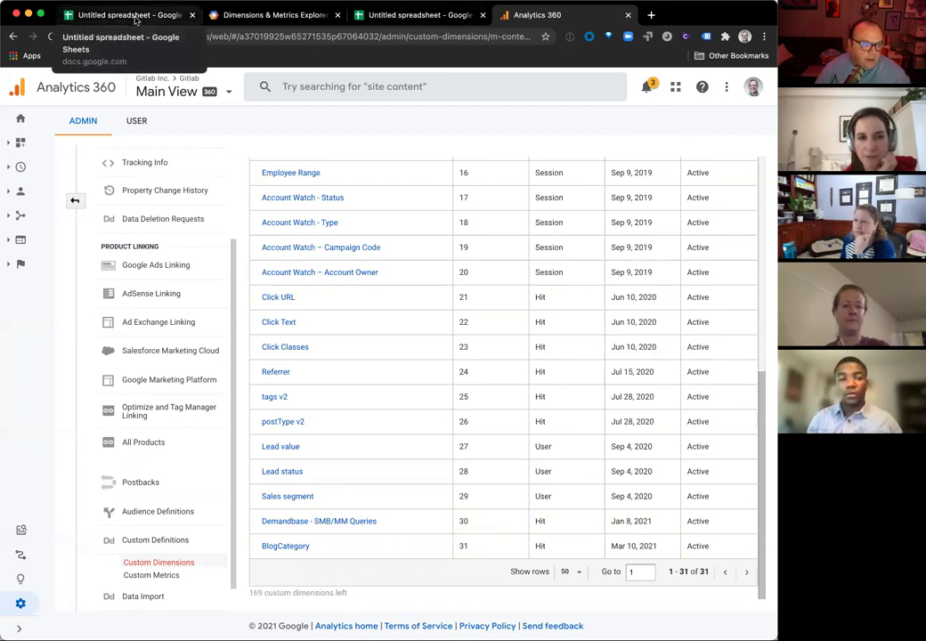
Step: Search the Dimensions & Metrics Explorer for 'cust', copy ga:dimensionXX and expand its description
click(239, 15)
double_click(319, 372)
text(cust)
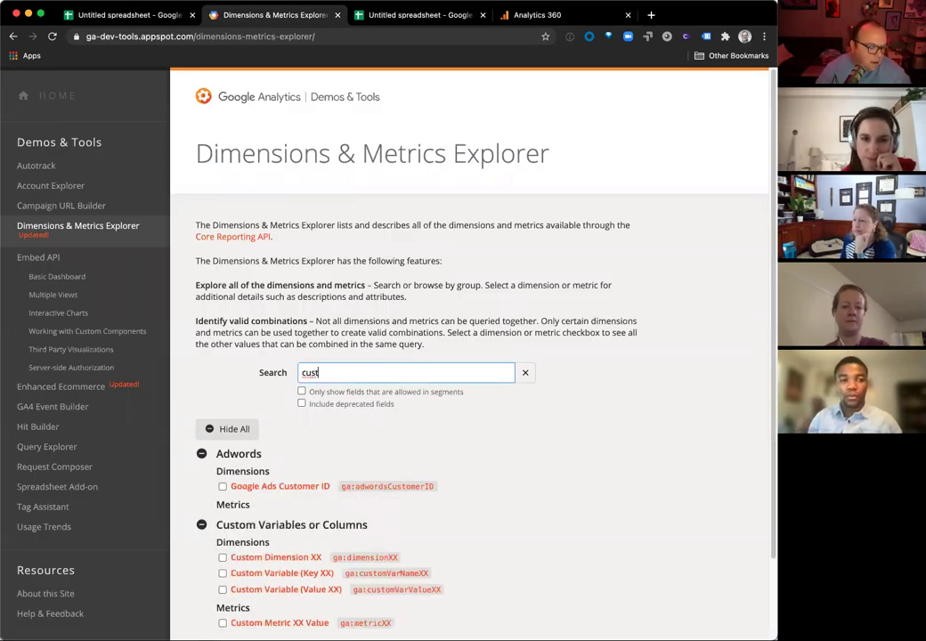
drag(399, 558, 364, 557)
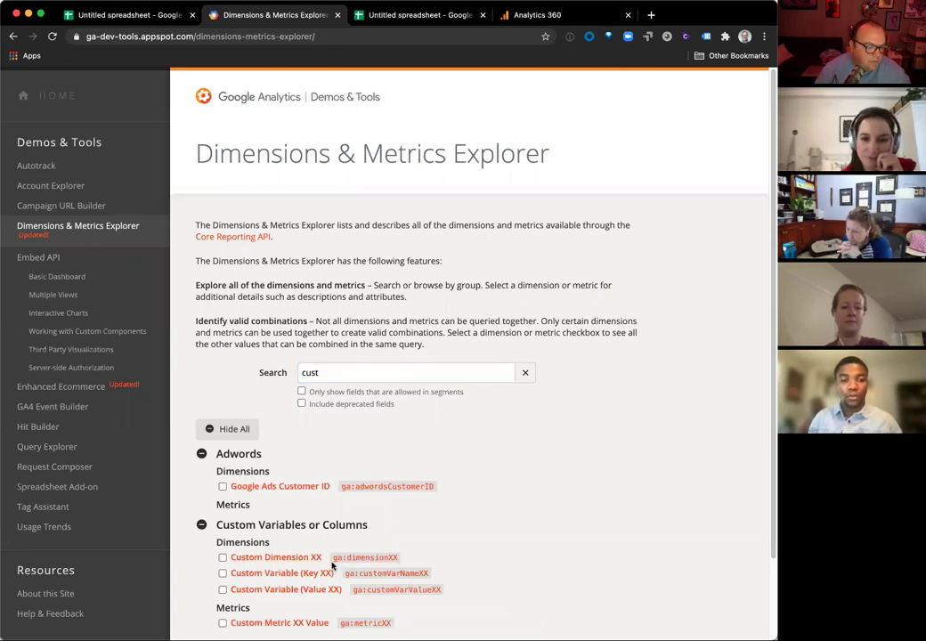
click(277, 557)
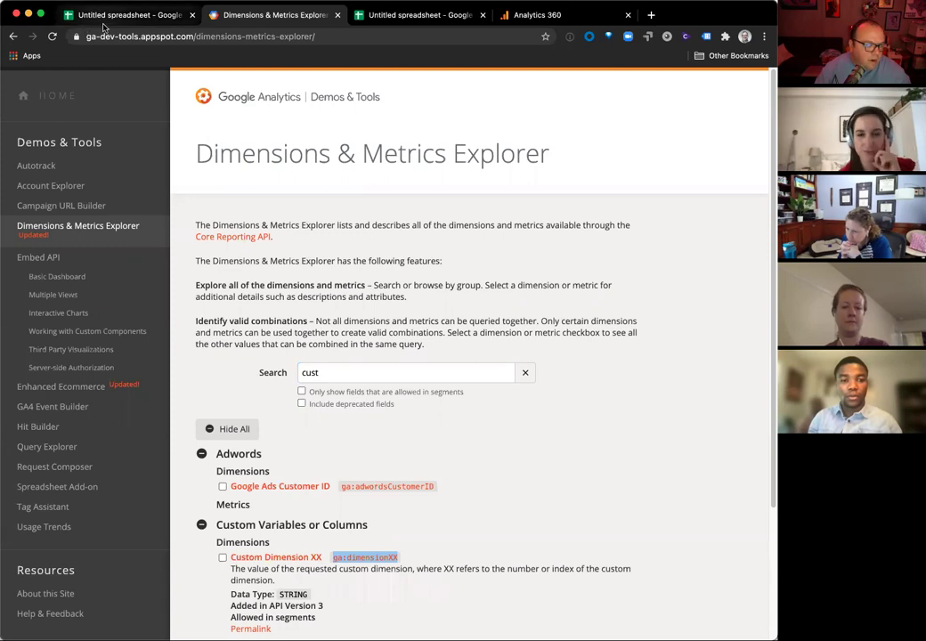
click(105, 21)
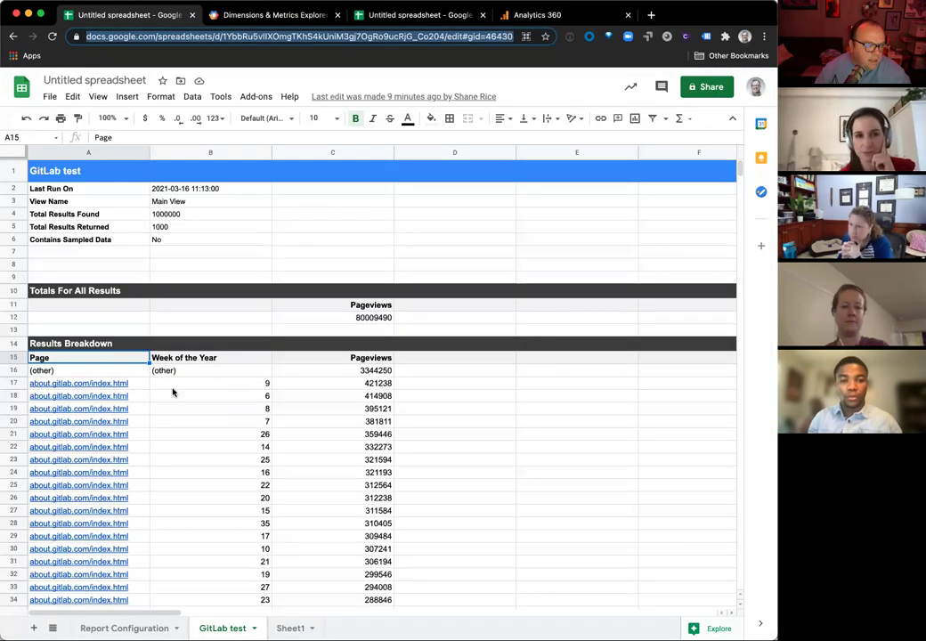
Step: Change the Dimensions in B7 to ga:pagePath,ga:dimension31
click(153, 625)
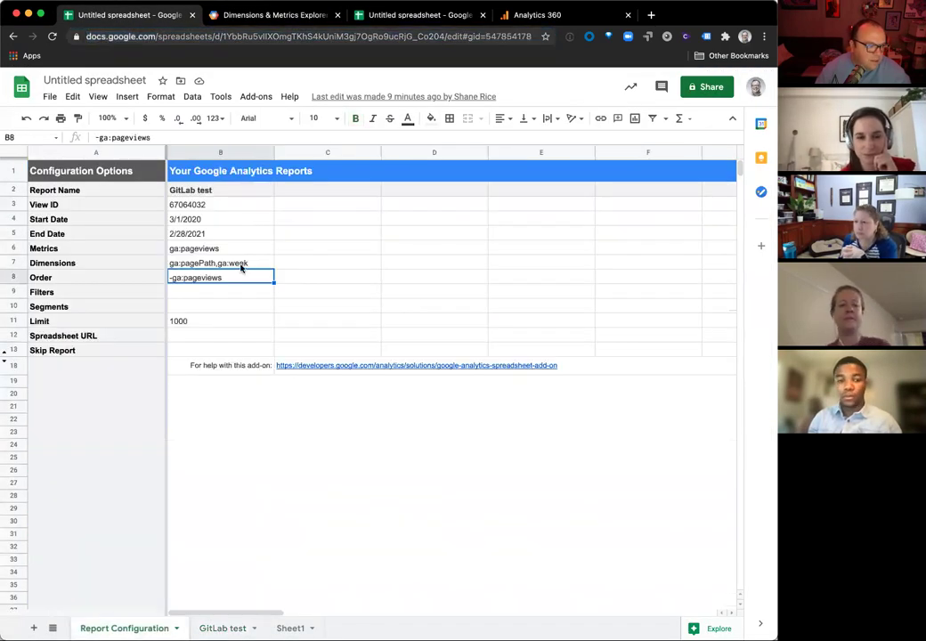
double_click(242, 263)
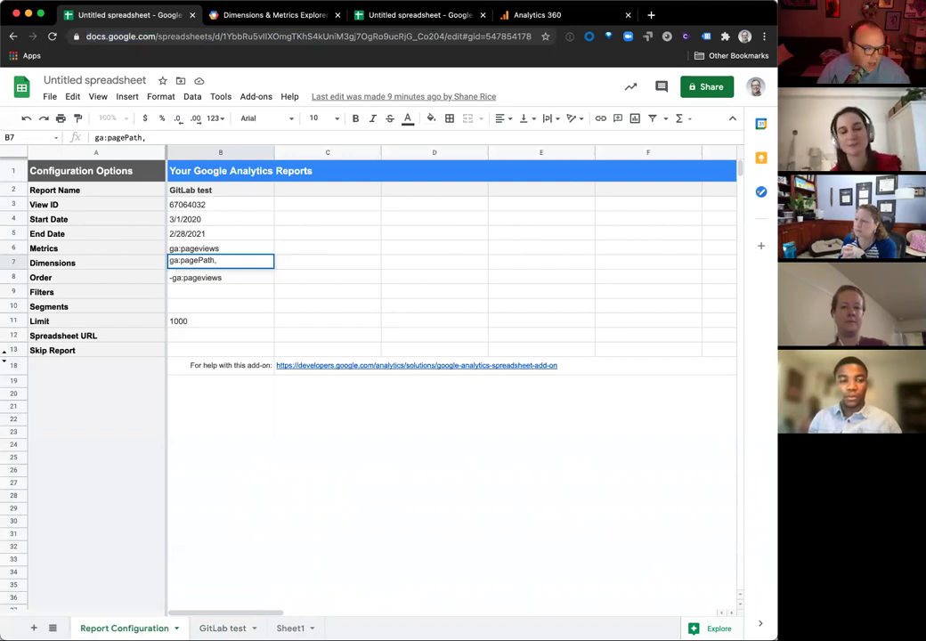
text(ga:dimensionX)
text(31)
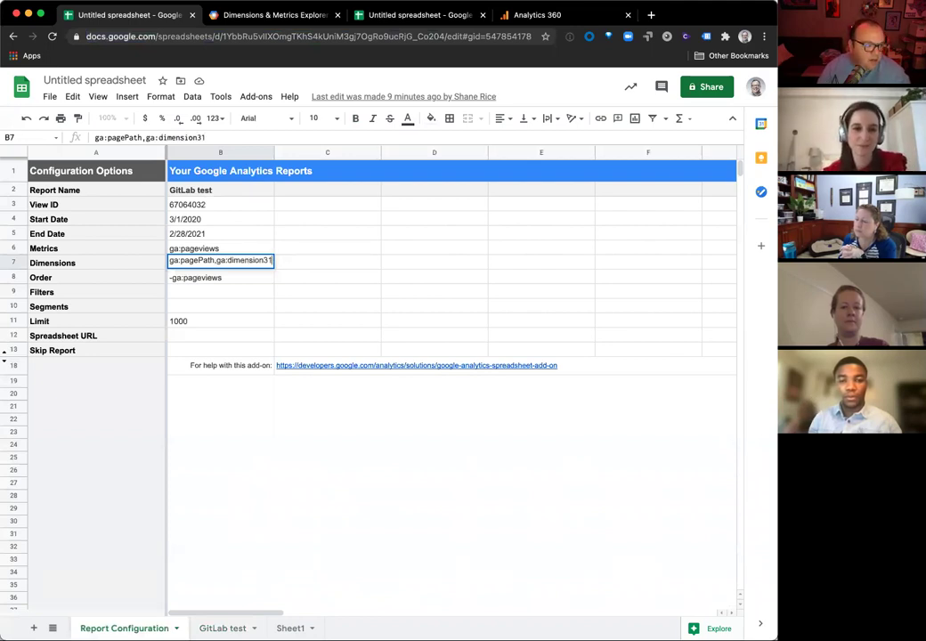
click(204, 219)
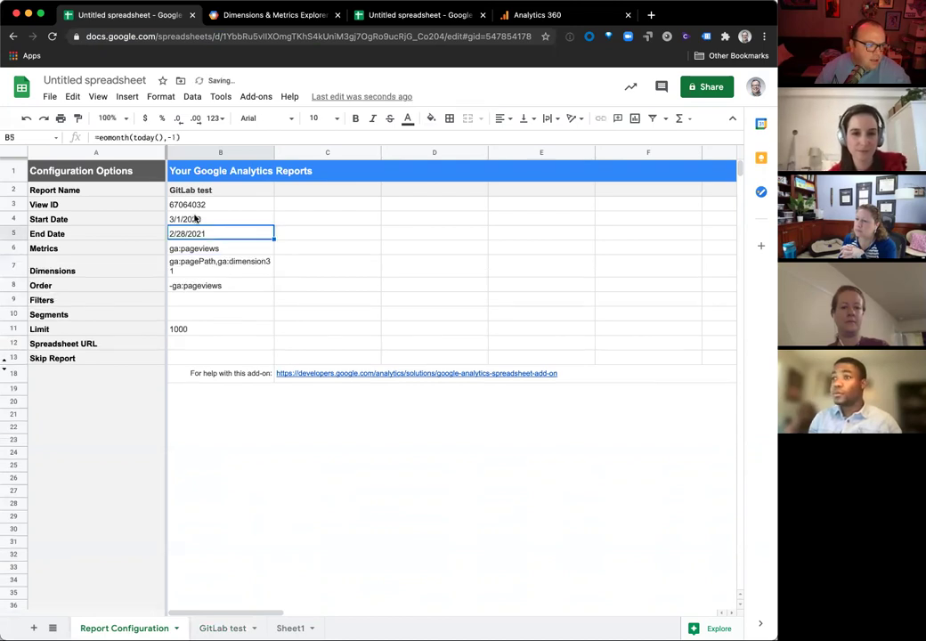
Step: Change the start date formula's month offset from -13 to -1
click(205, 137)
key(BackSpace)
key(Return)
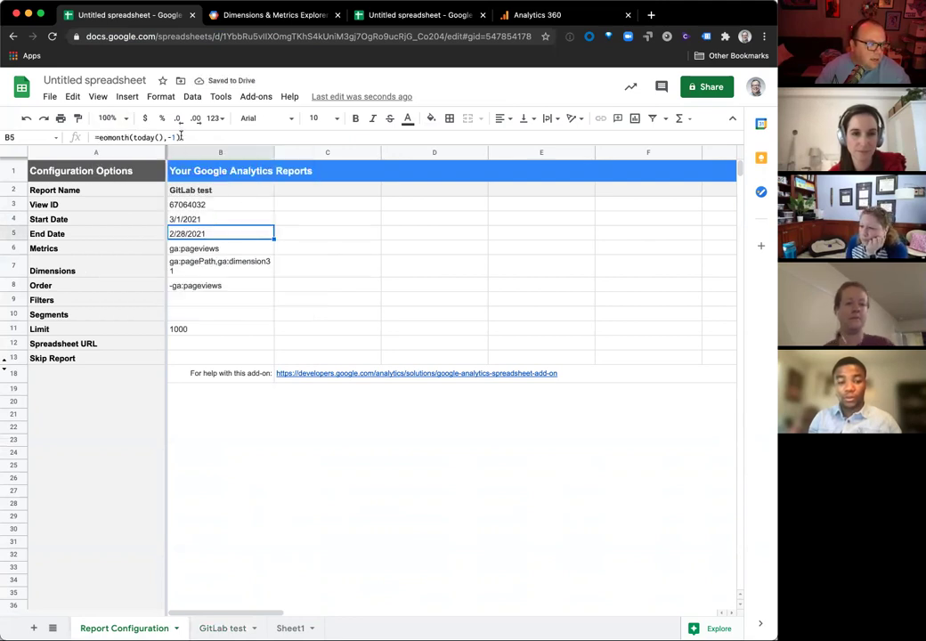
Step: Set the End Date in B5 to =today()-1, fixing the interim #ERROR!
click(130, 136)
key(BackSpace)
key(BackSpace)
key(BackSpace)
key(BackSpace)
key(BackSpace)
key(BackSpace)
key(BackSpace)
key(BackSpace)
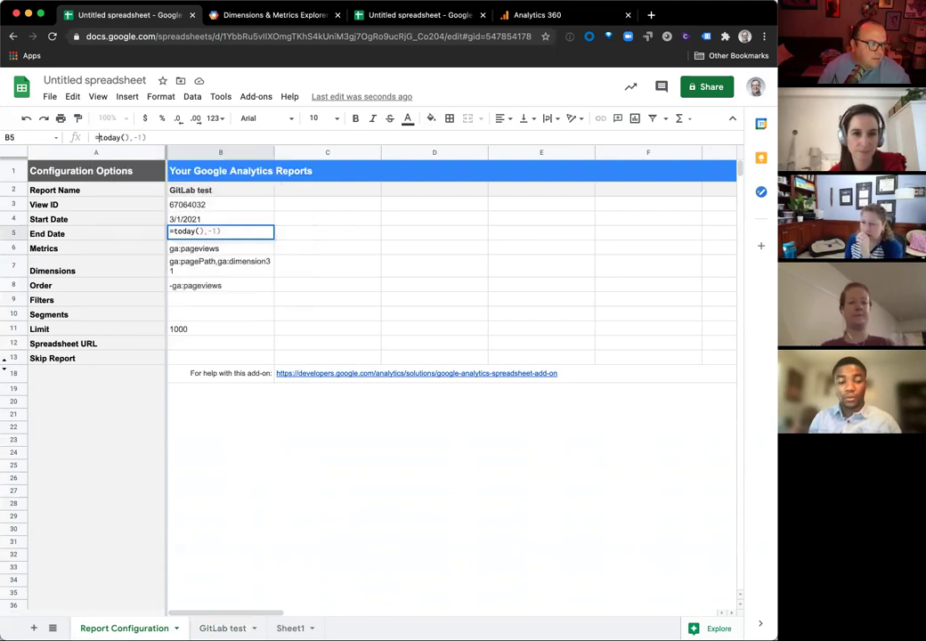
key(Return)
key(Up)
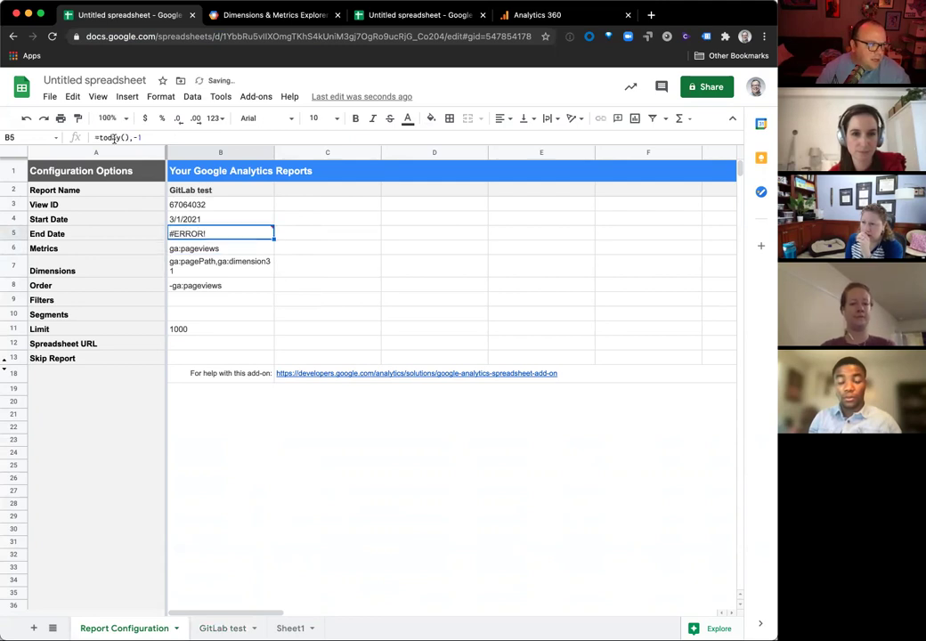
click(120, 136)
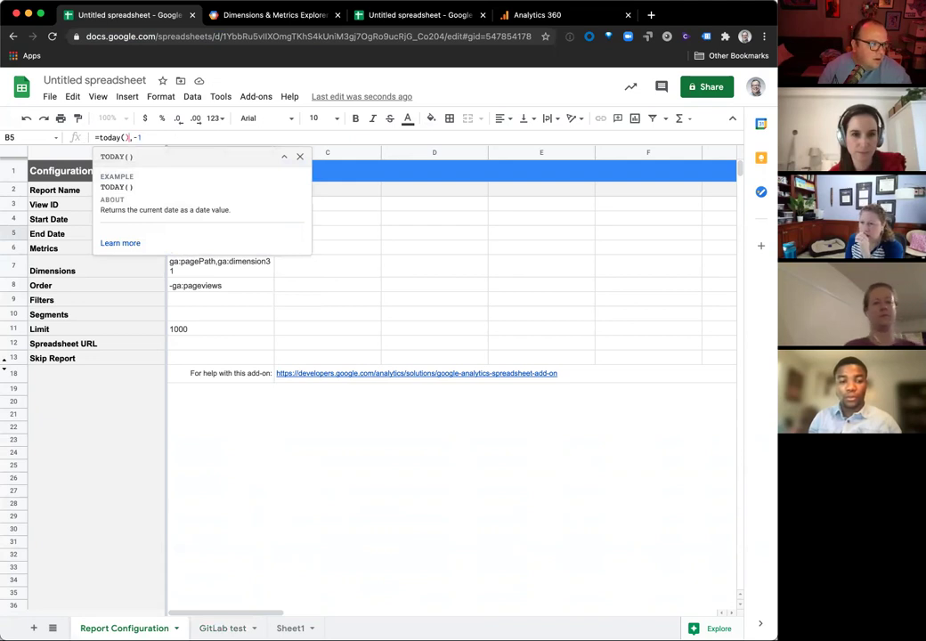
key(Delete)
key(BackSpace)
key(BackSpace)
text(-1)
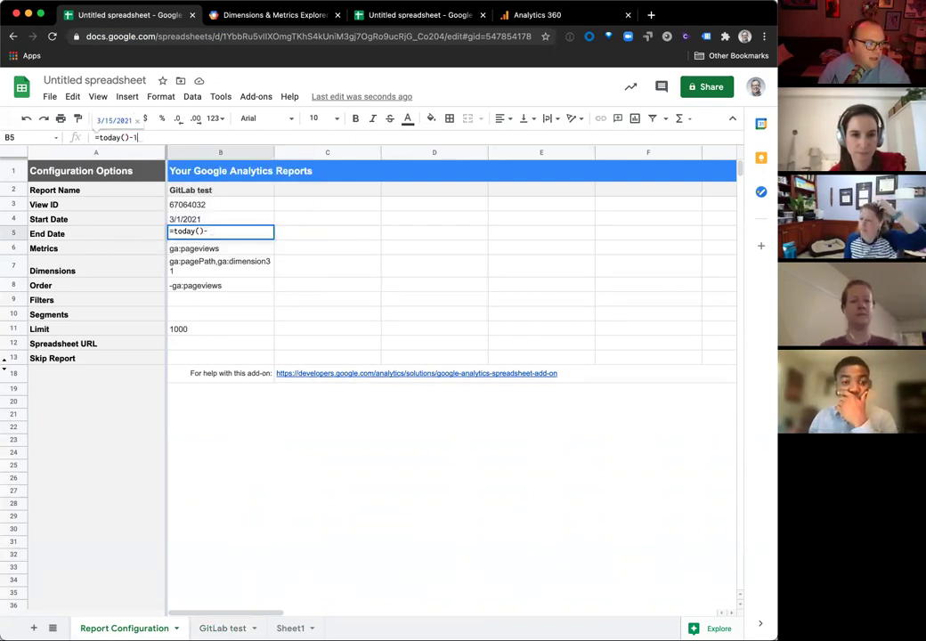
key(Return)
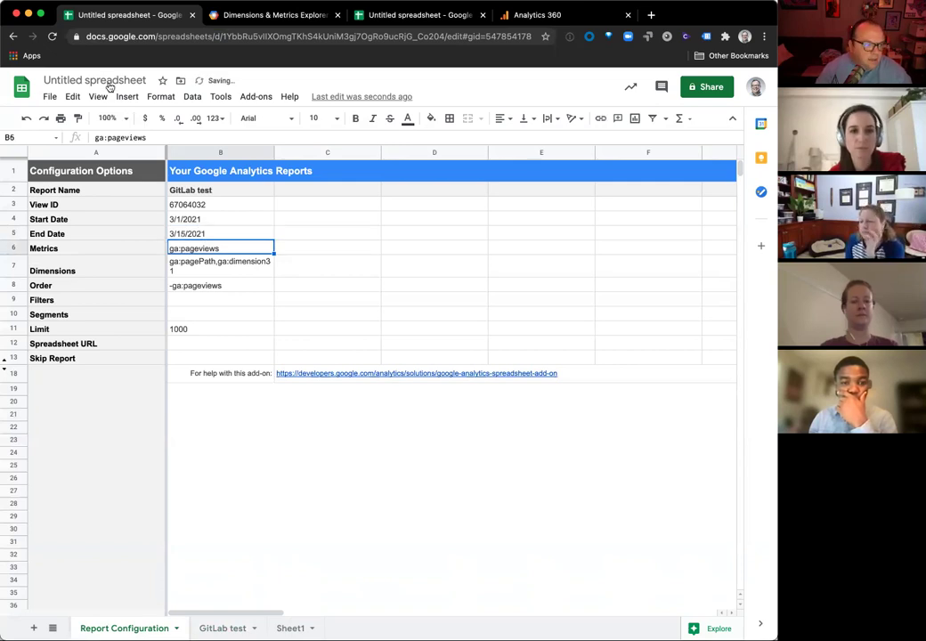
Step: Run the GitLab test report from the Google Analytics add-on and dismiss the status notice
click(257, 96)
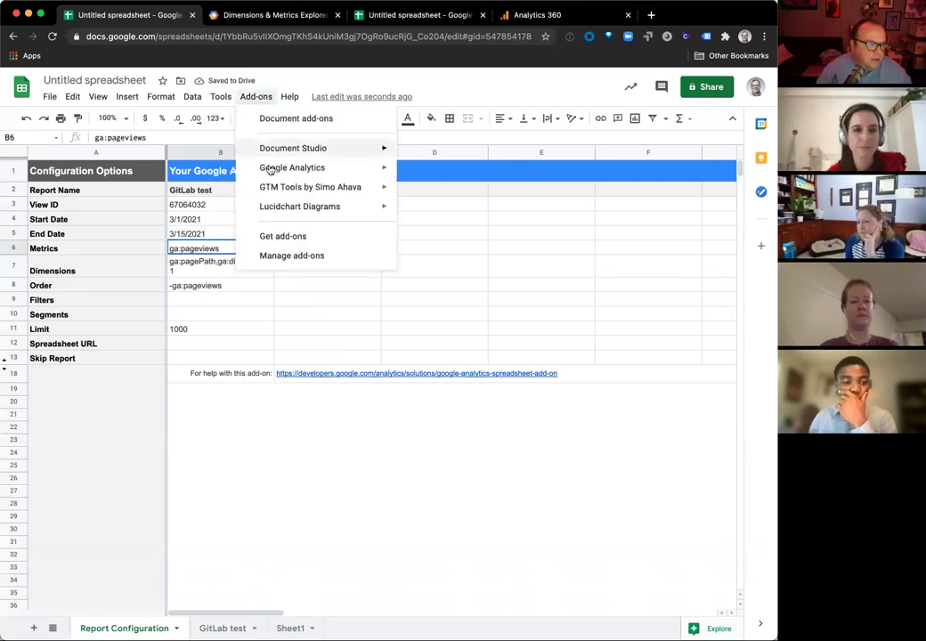
mouse_move(301, 169)
click(442, 191)
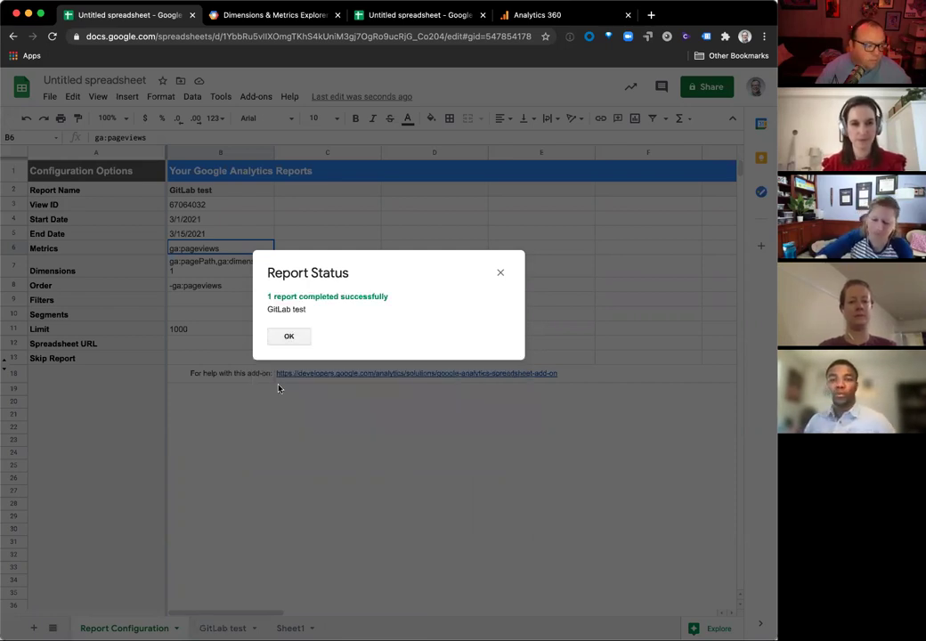
click(286, 336)
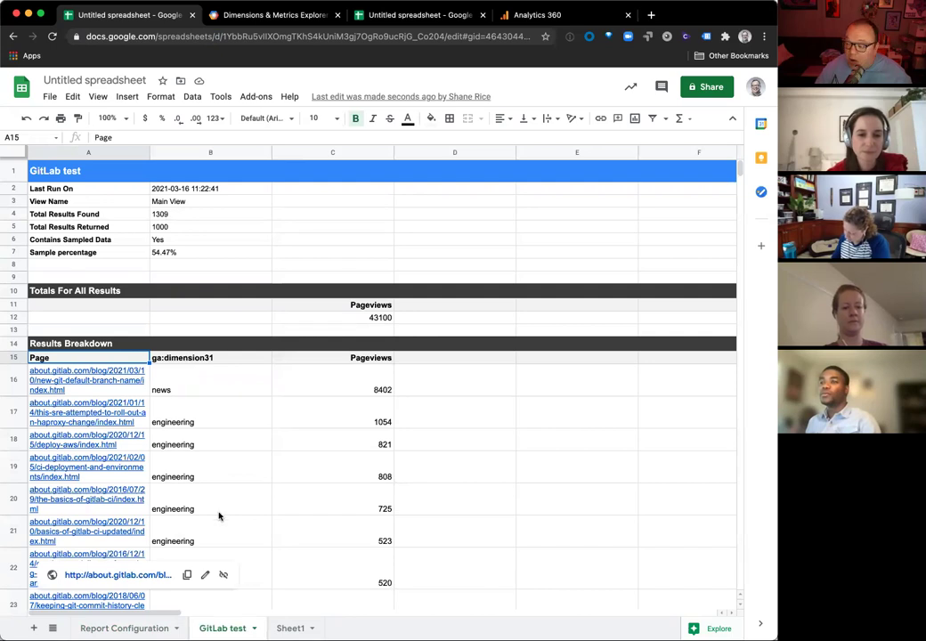
Step: Recheck the B7 dimensions on Report Configuration, then switch to the blank Untitled spreadsheet
click(122, 629)
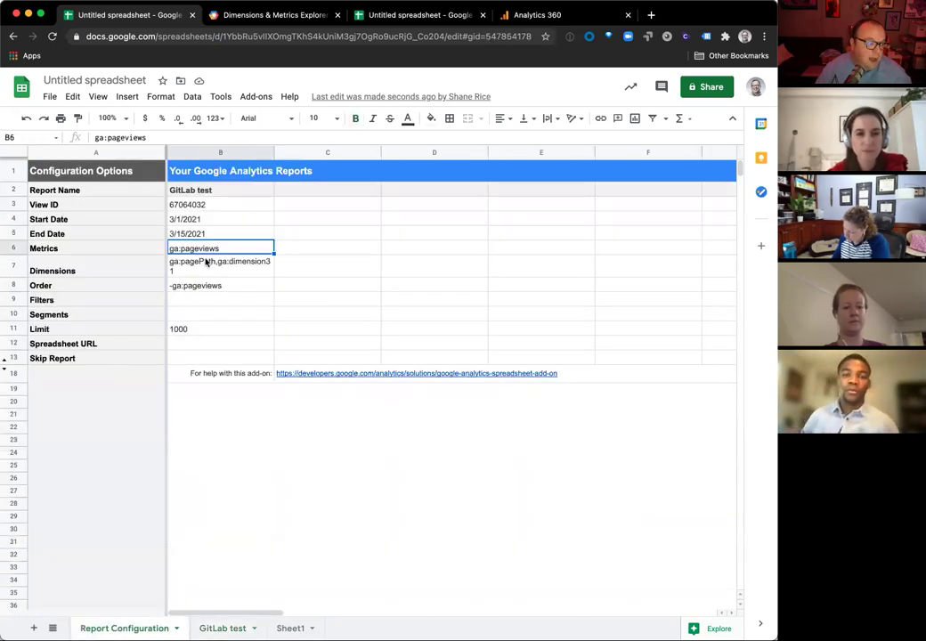
click(205, 262)
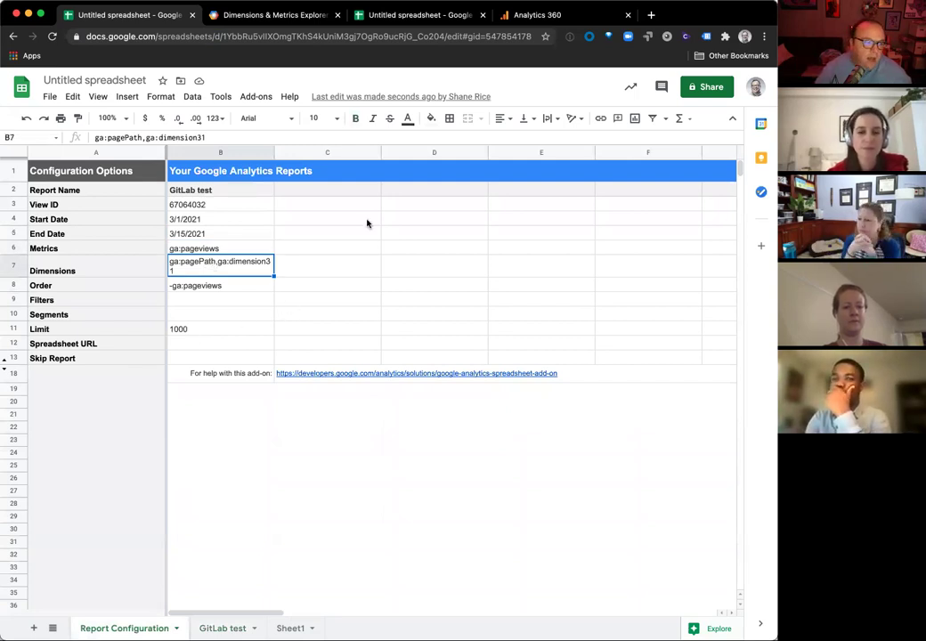
click(433, 18)
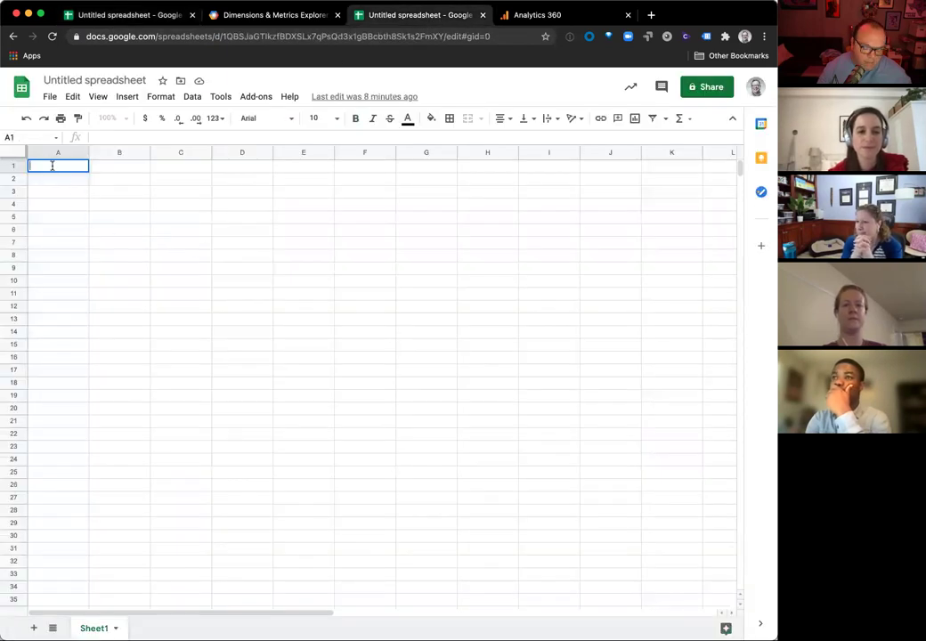
Step: Start an IMPORTRANGE formula in A1 with the report spreadsheet's ID pasted in
text(=imp)
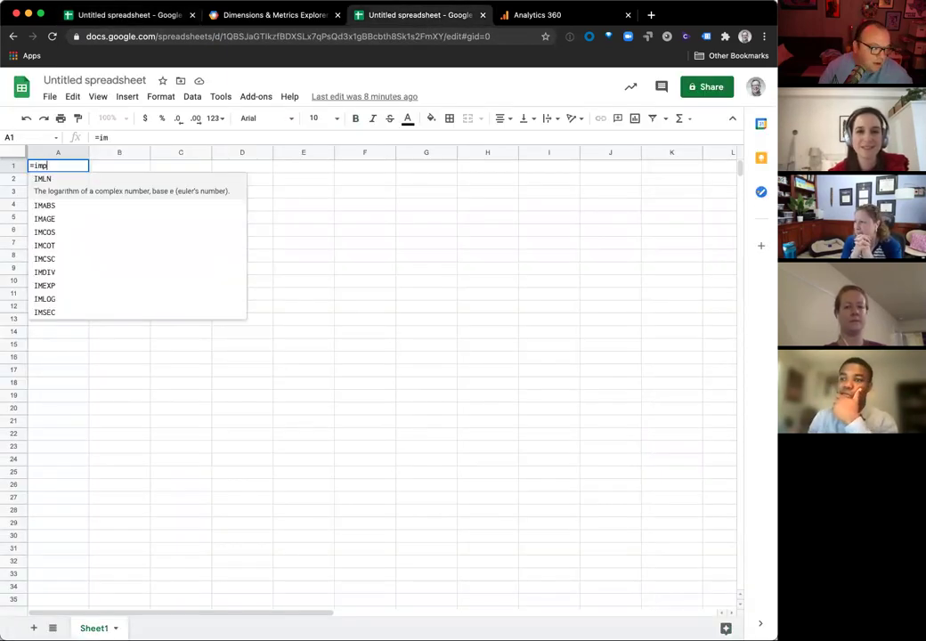
text(ortrang)
key(Tab)
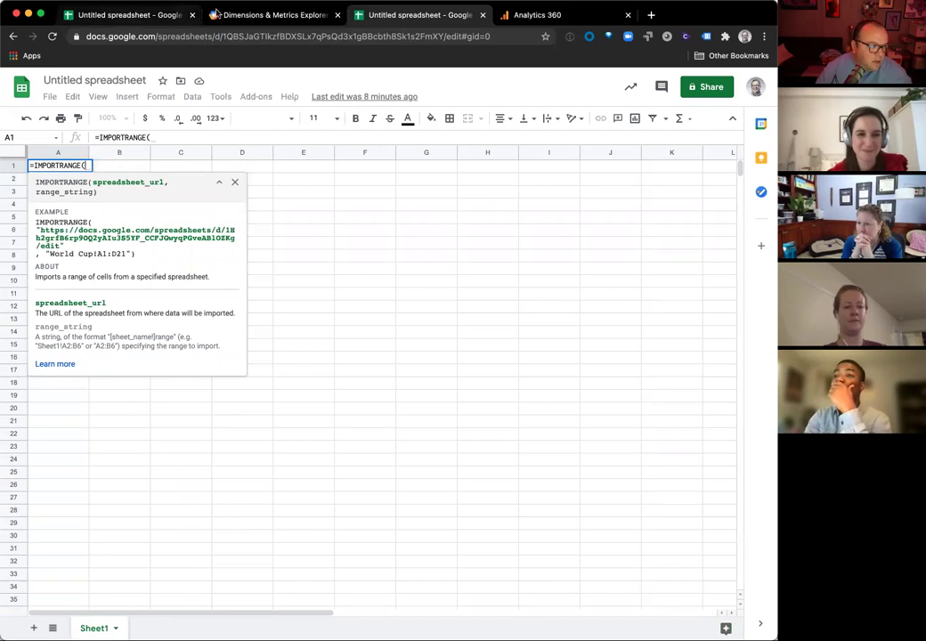
click(101, 12)
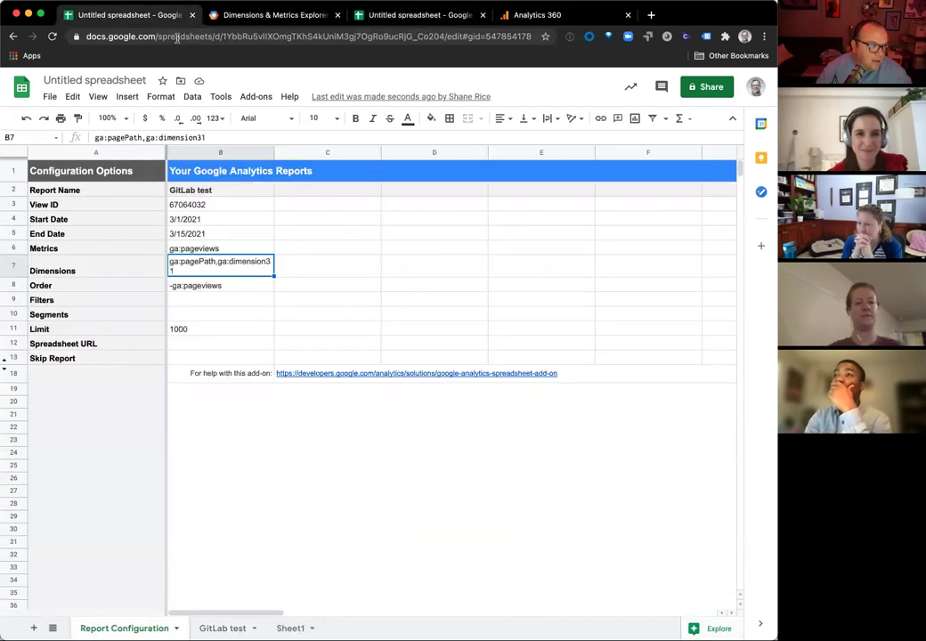
drag(223, 36, 464, 37)
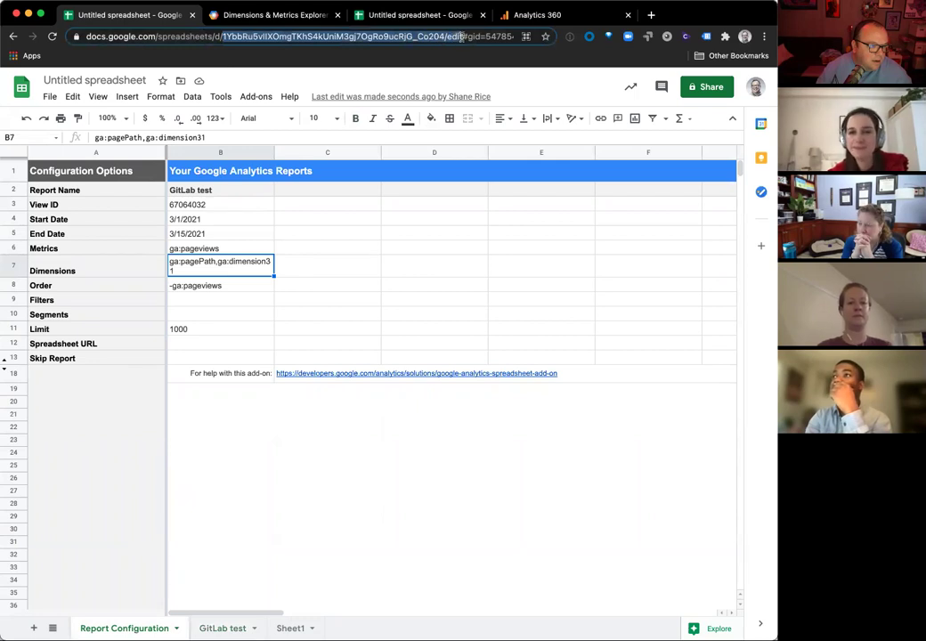
click(419, 16)
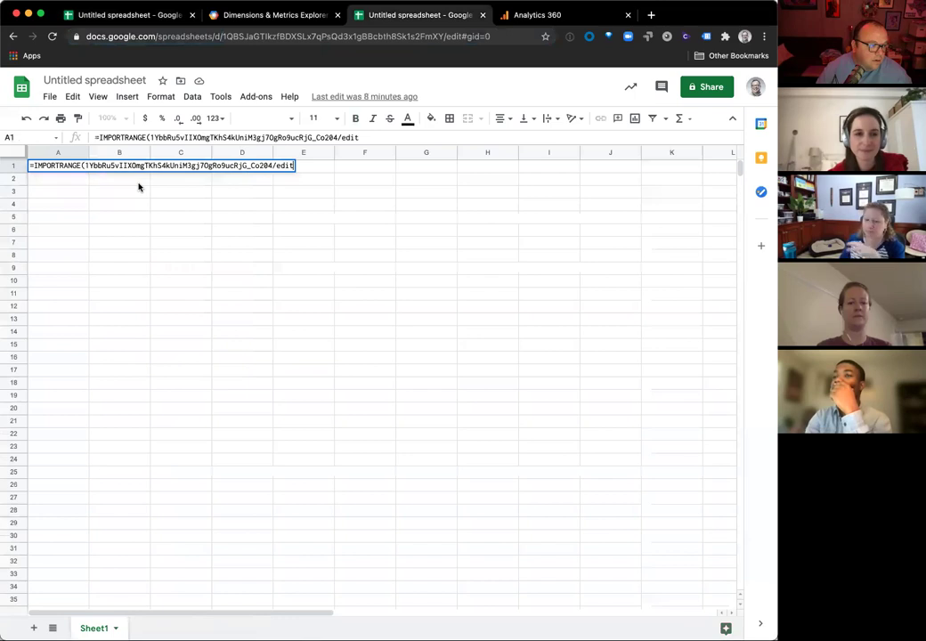
text(,)
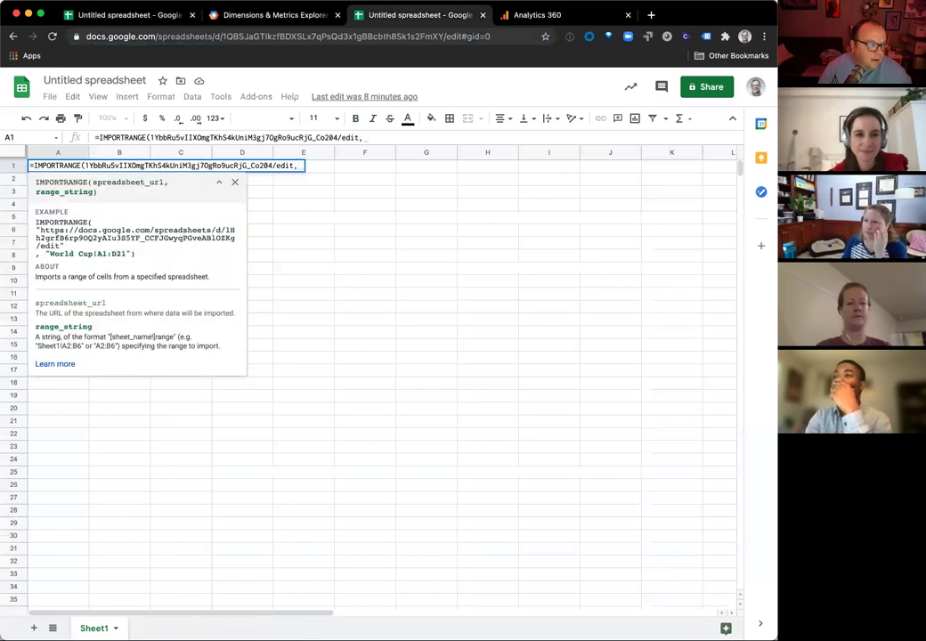
key(BackSpace)
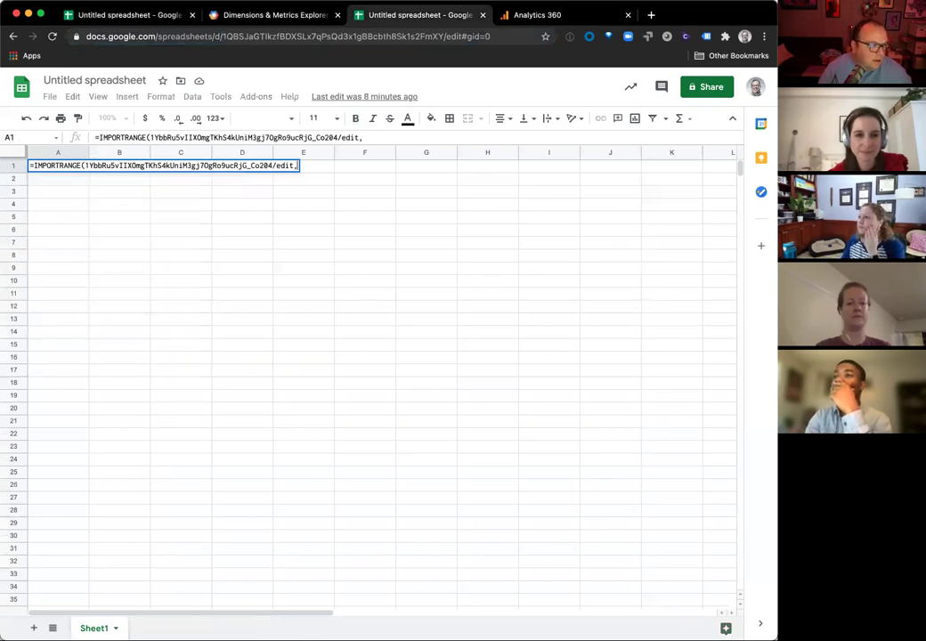
Step: Quote the spreadsheet ID and add the range "GitLab Test!a16:d" to complete the formula
click(84, 166)
text(")
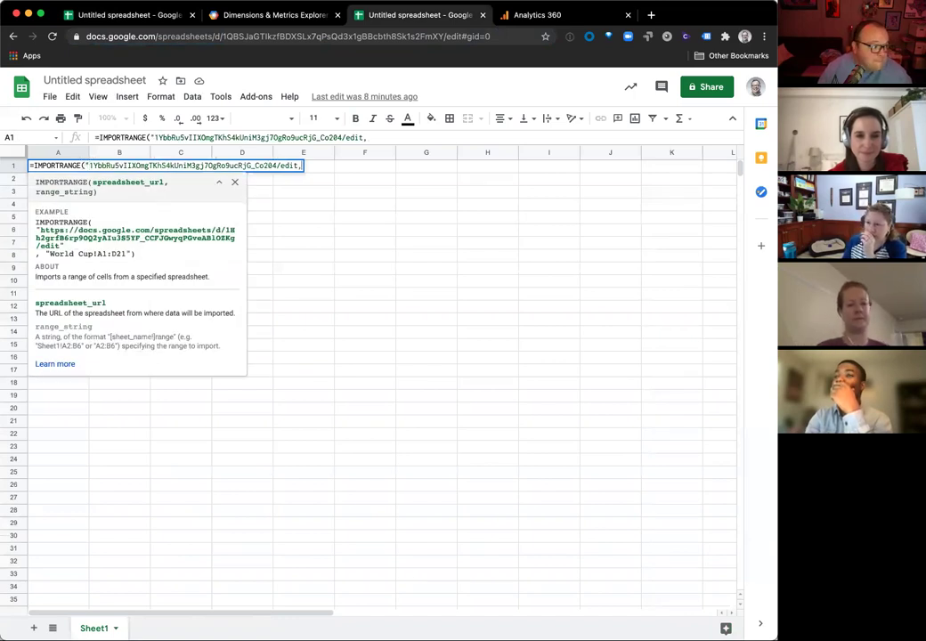
click(298, 166)
text(")
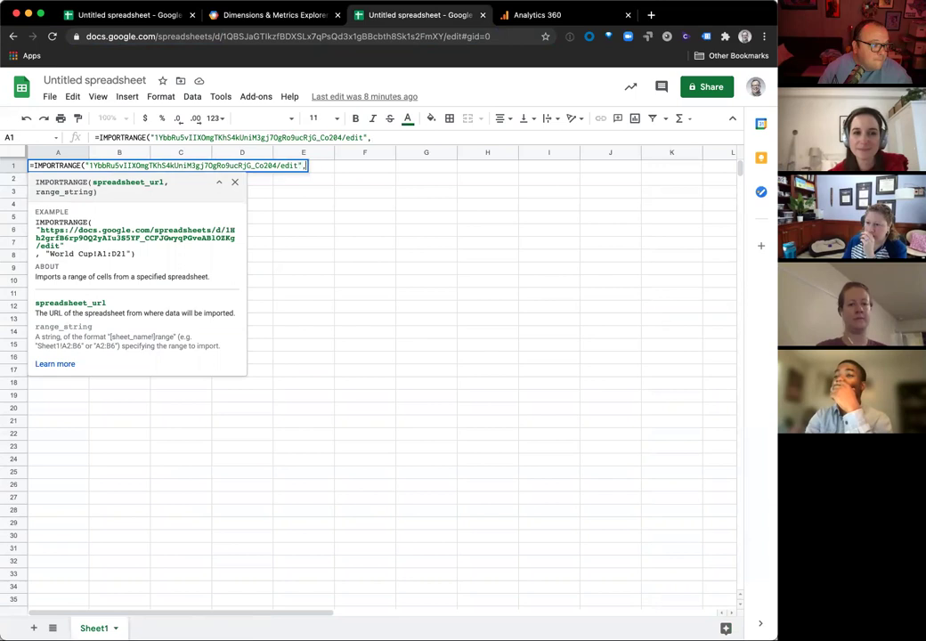
key(End)
text(")
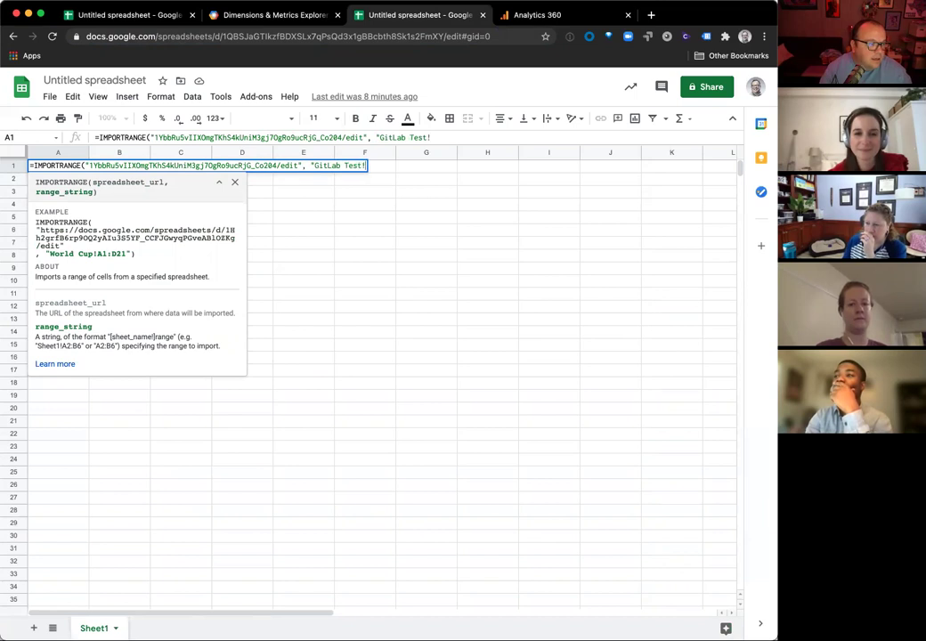
text(GitLab Test!a16:d)
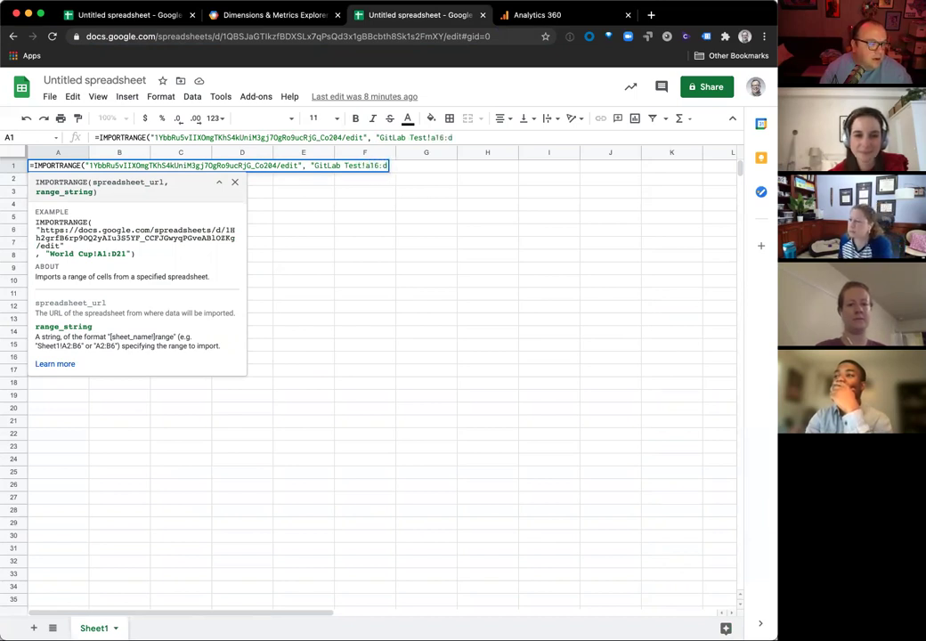
key(Return)
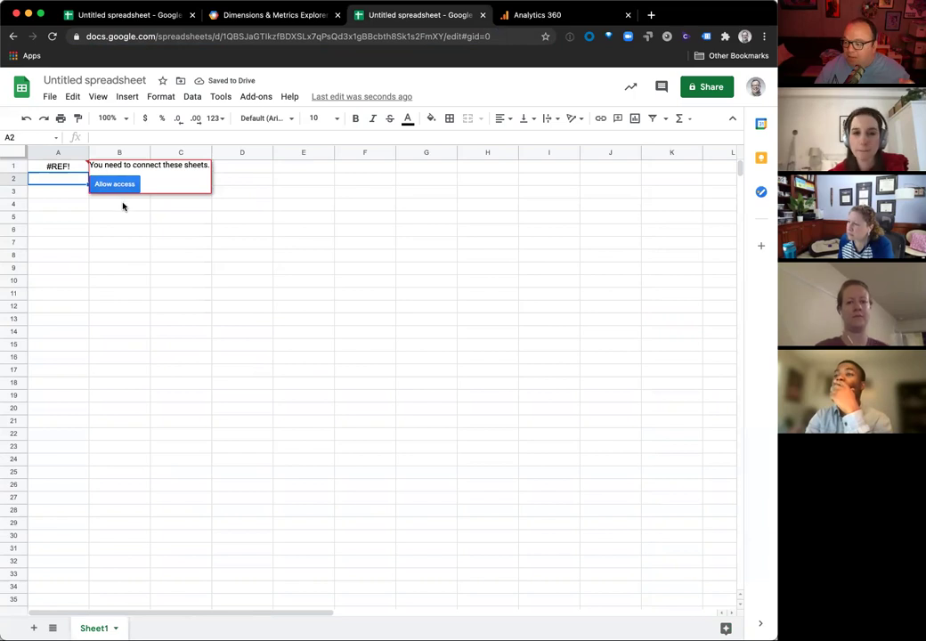
Step: Allow A1's IMPORTRANGE to access the report spreadsheet, then return to Report Configuration
click(55, 167)
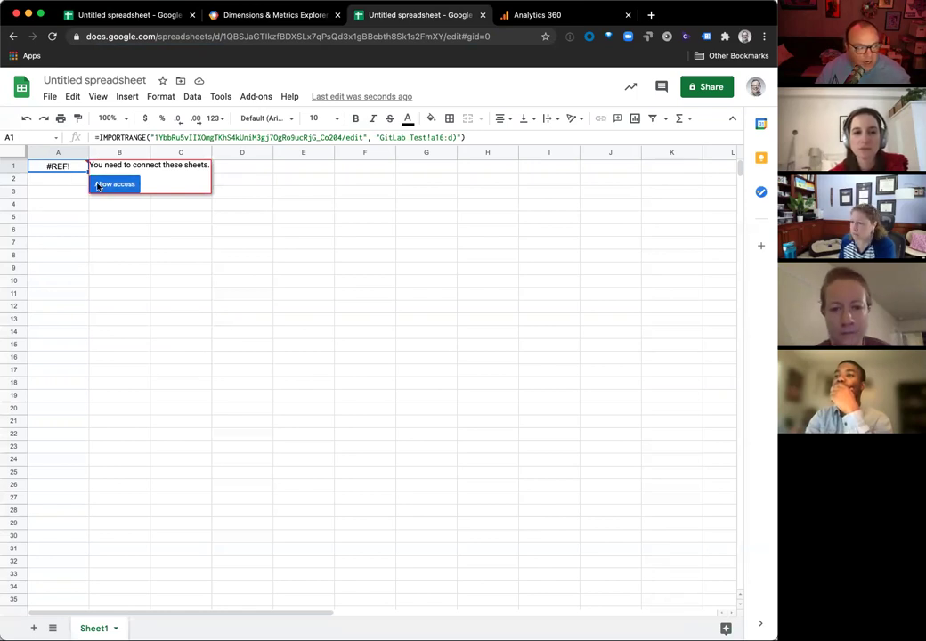
click(99, 185)
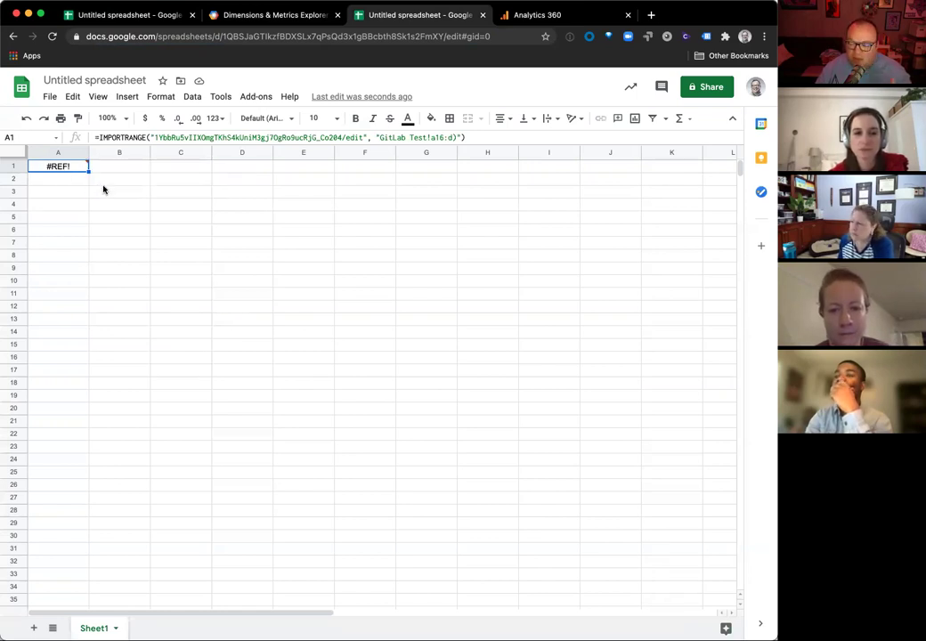
mouse_move(77, 169)
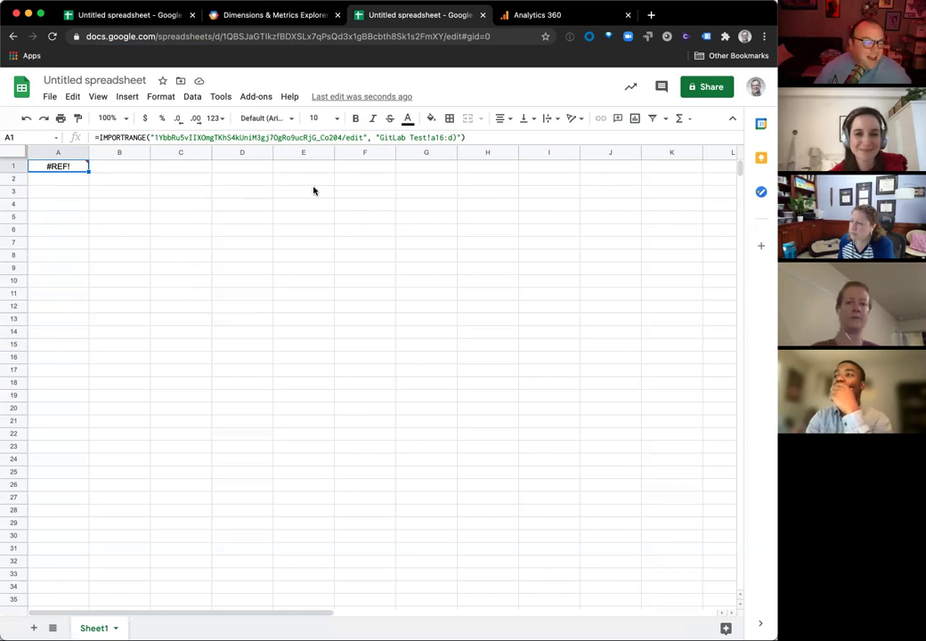
click(137, 18)
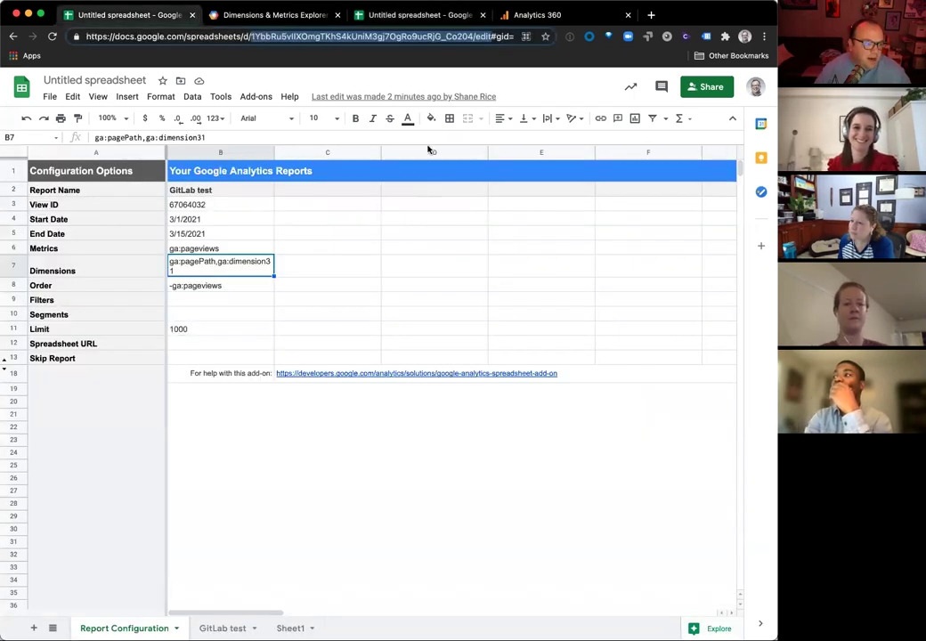
Step: Return to the new spreadsheet showing the #REF! IMPORTRANGE formula
click(405, 16)
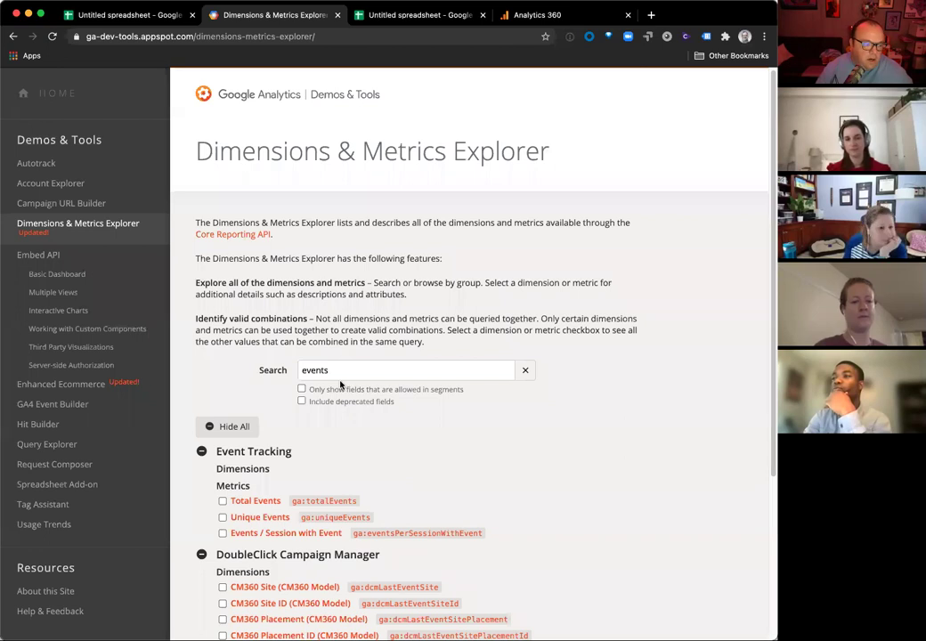
Step: Scroll the 'events' results, then shorten the search to 'event' to list ga:eventCategory, ga:eventAction, ga:eventLabel
scroll(267, 481, down, 1)
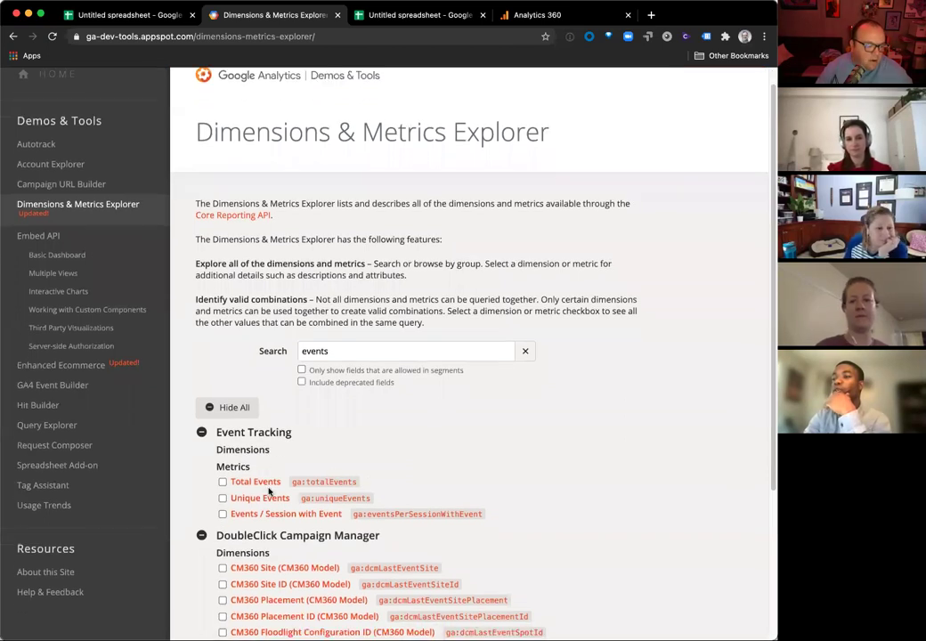
scroll(270, 486, down, 1)
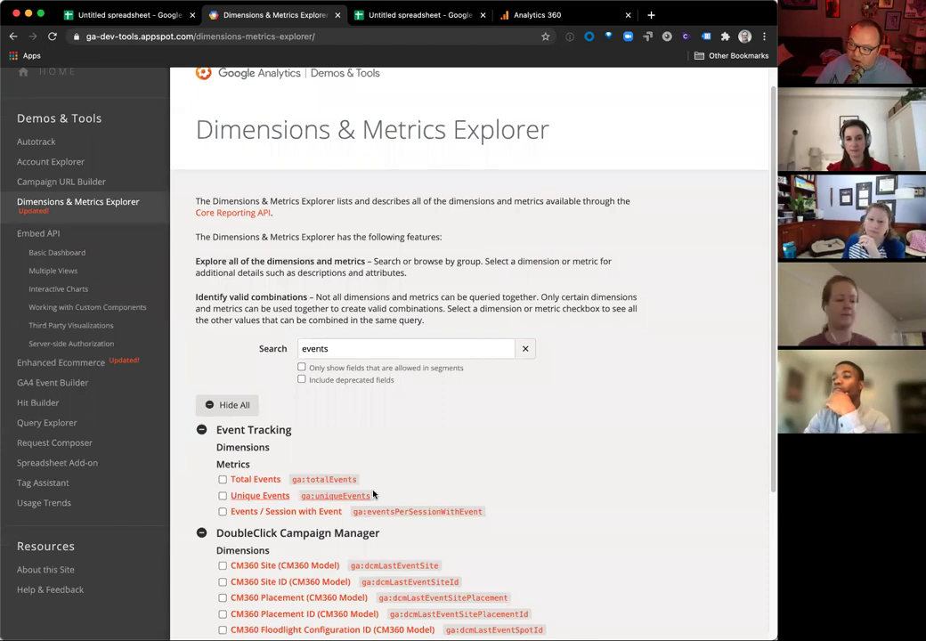
scroll(347, 512, down, 3)
scroll(348, 514, down, 5)
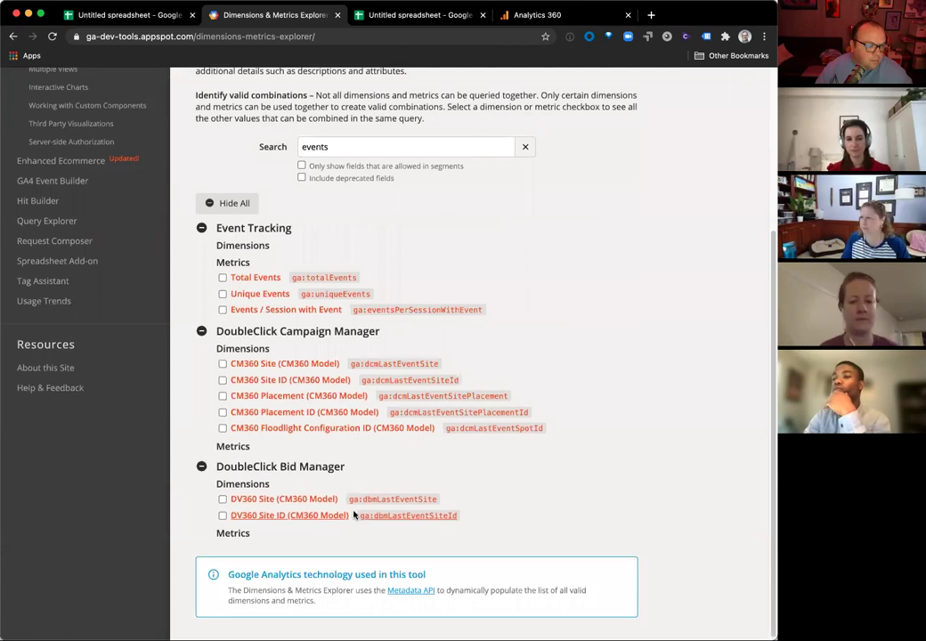
scroll(346, 337, up, 3)
click(357, 236)
key(BackSpace)
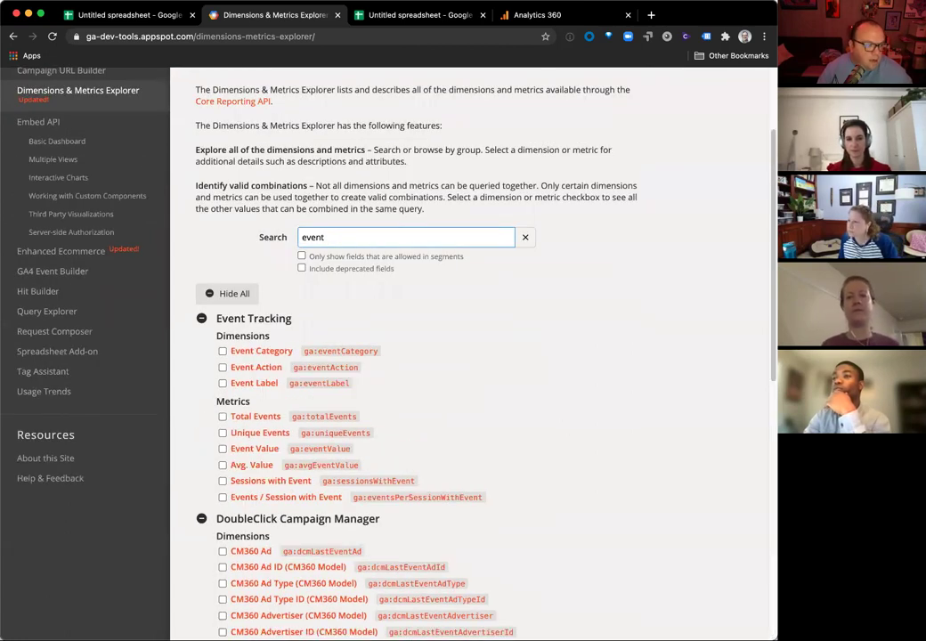
scroll(305, 500, down, 10)
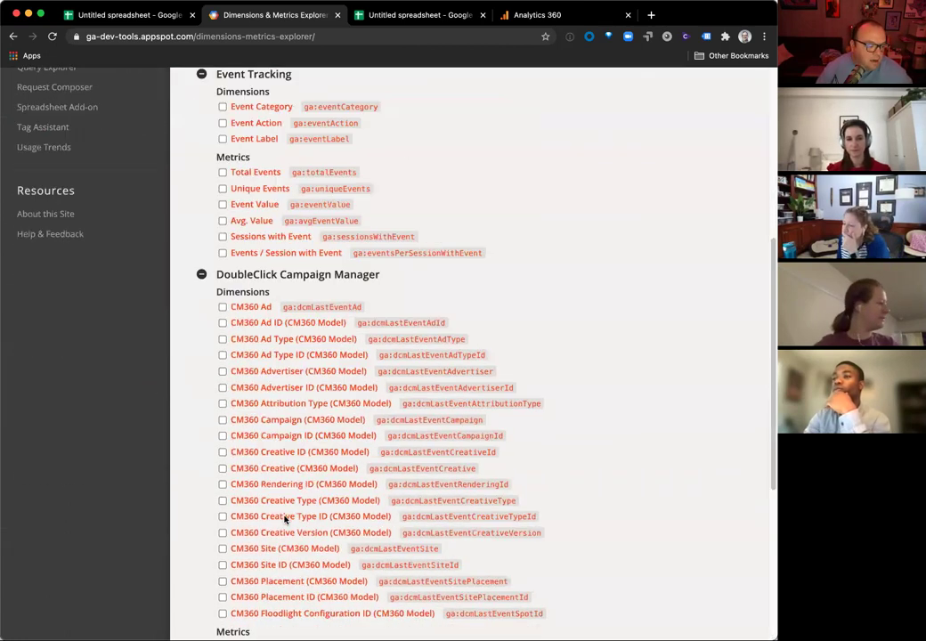
scroll(284, 514, down, 3)
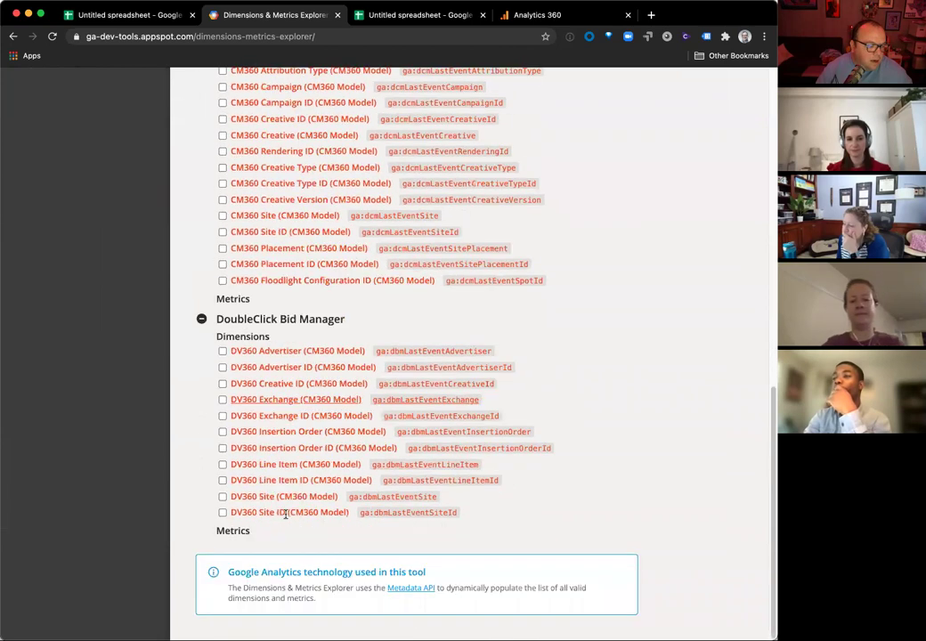
scroll(286, 513, up, 10)
scroll(287, 512, down, 2)
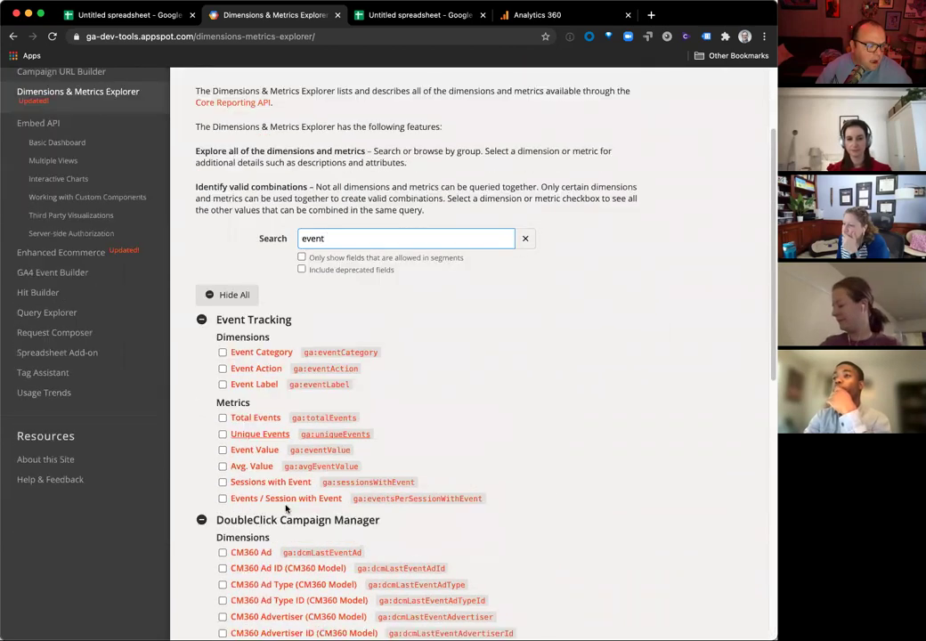